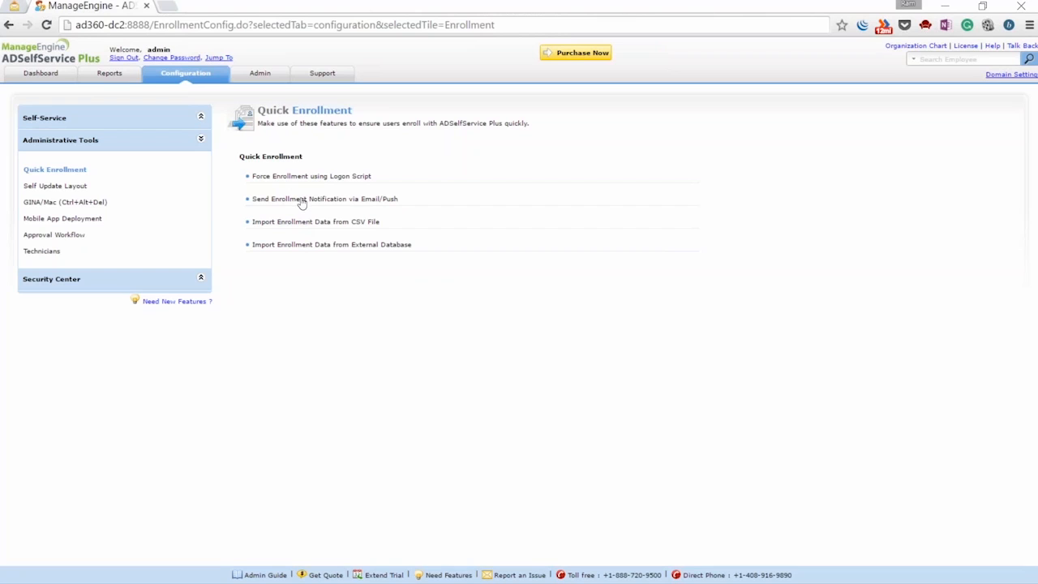
# Open the Send Enrollment Notification via Email/Push page under Quick Enrollment
pyautogui.click(301, 200)
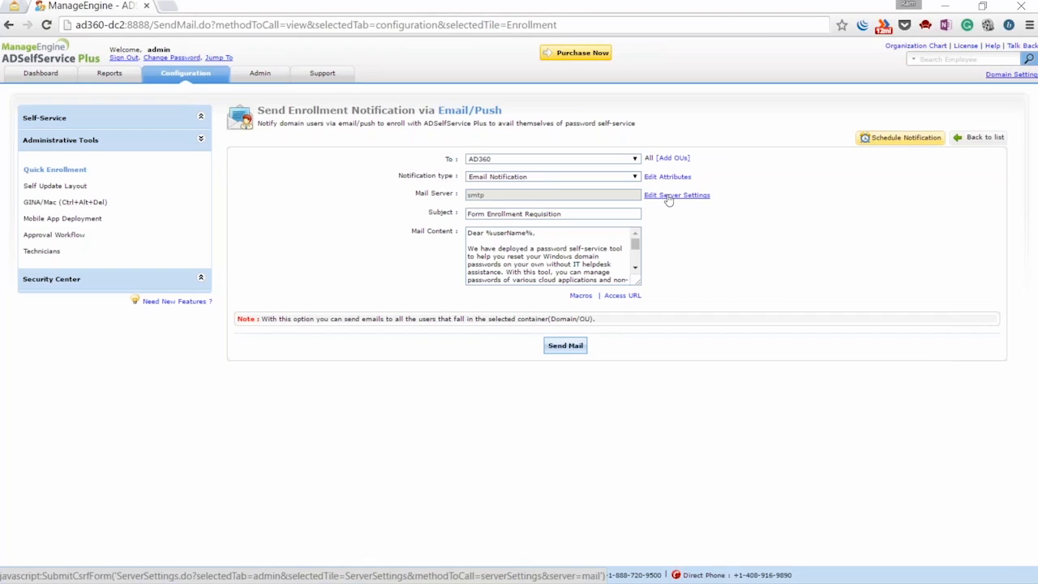
pyautogui.click(619, 159)
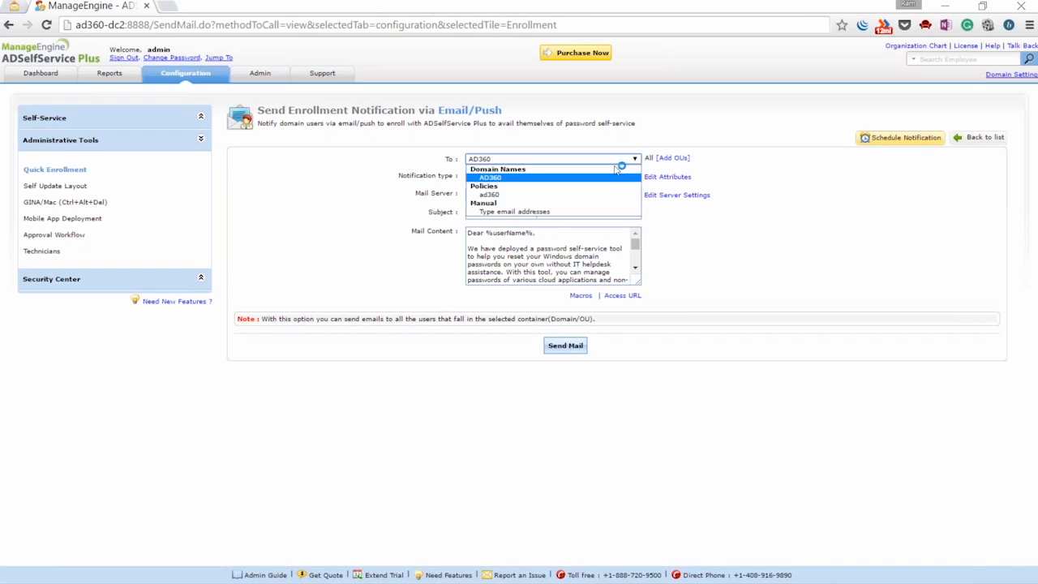
pyautogui.click(491, 178)
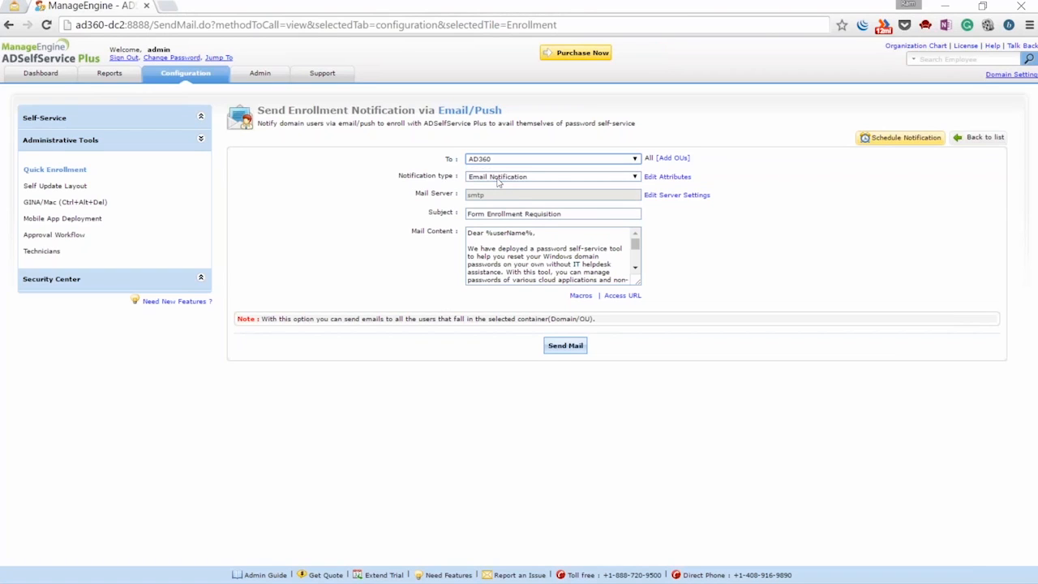
pyautogui.click(498, 179)
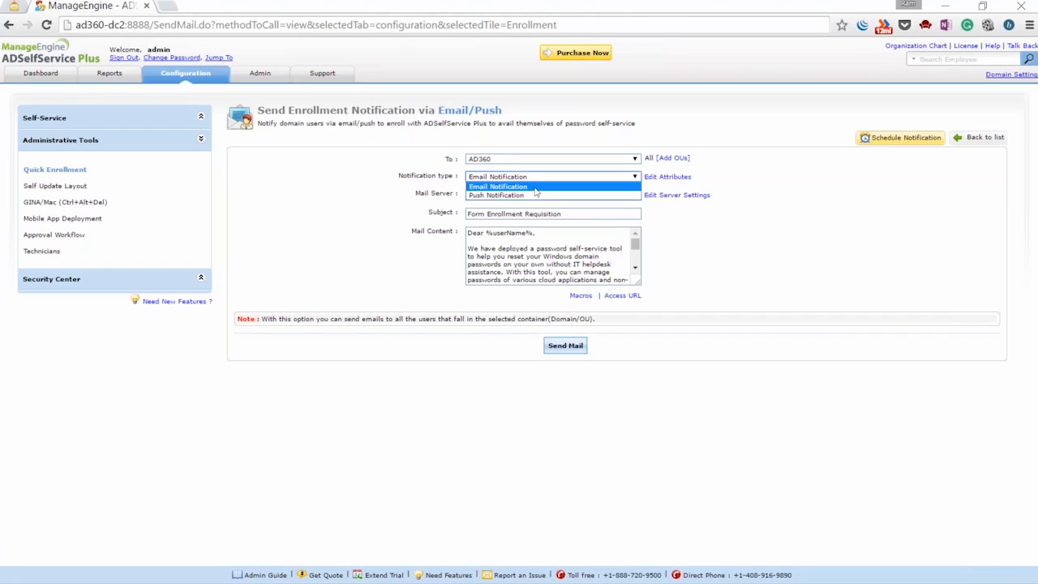
pyautogui.click(534, 188)
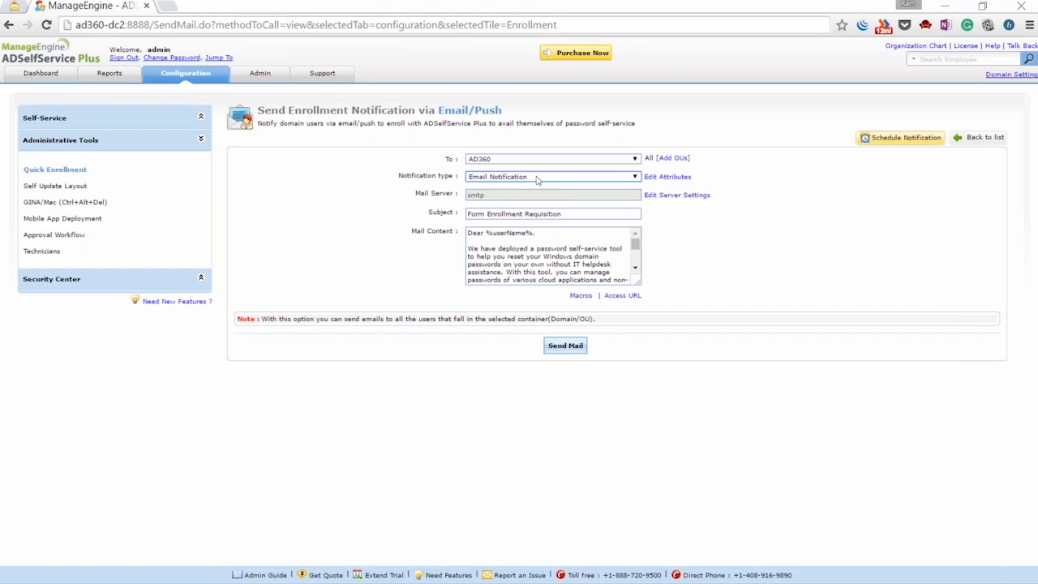
pyautogui.click(535, 179)
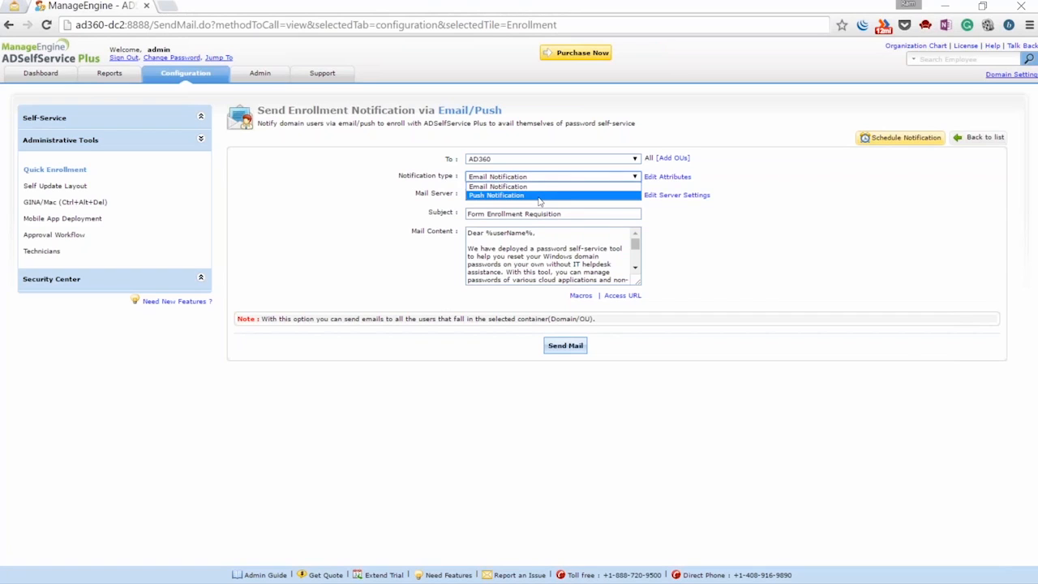
pyautogui.click(539, 195)
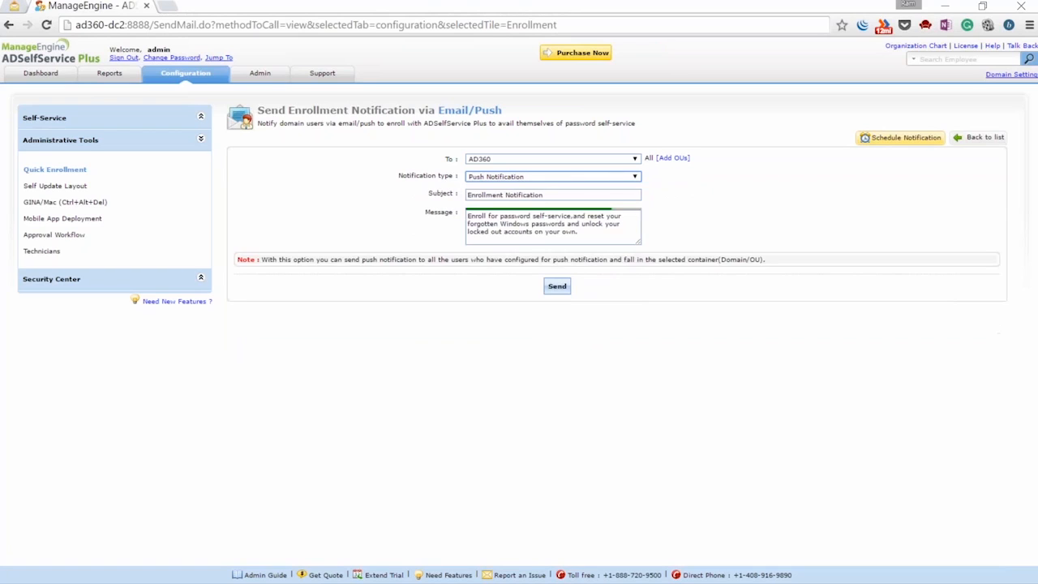
pyautogui.click(532, 177)
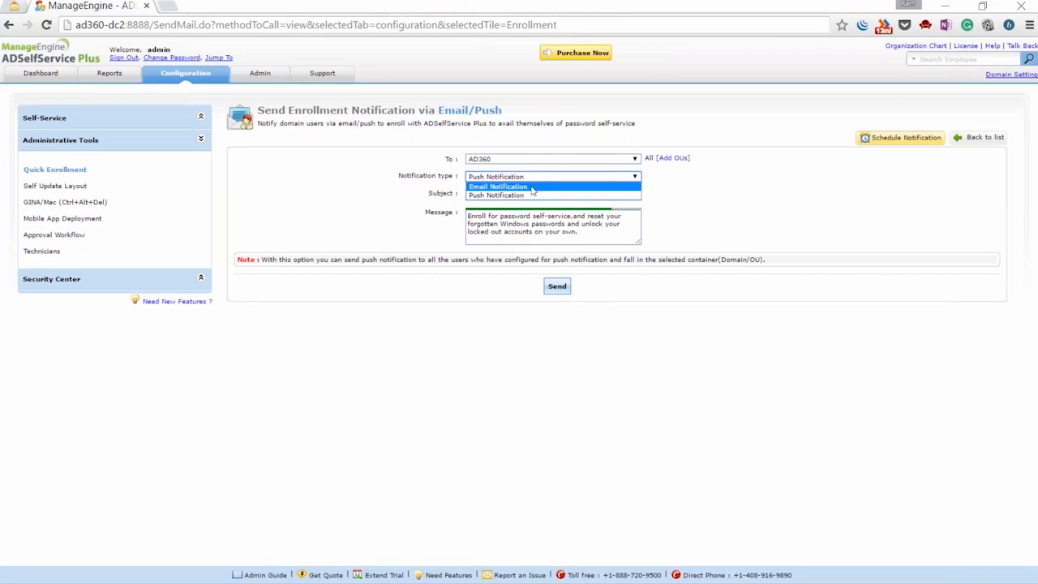
pyautogui.click(533, 187)
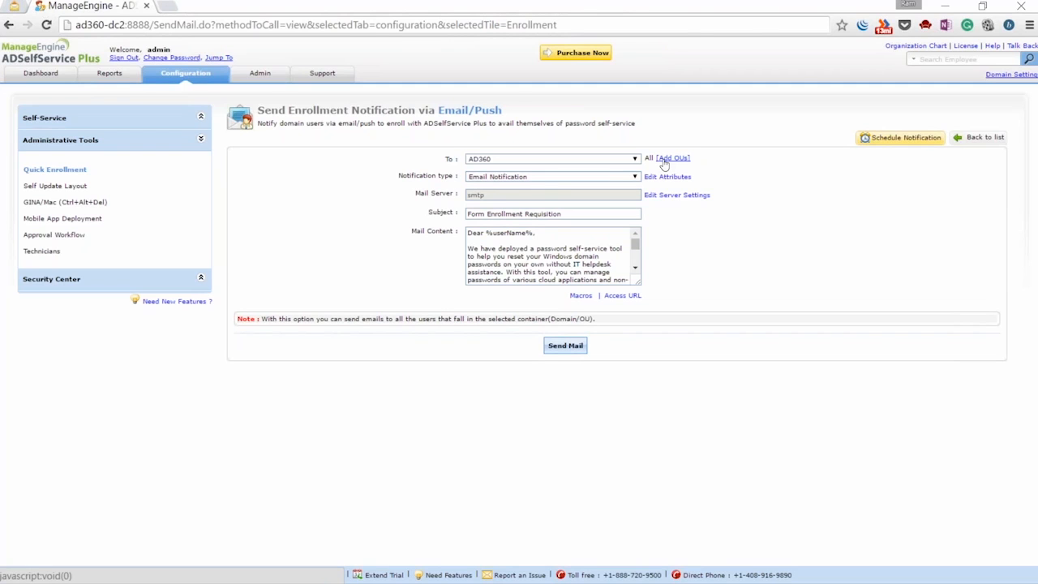
pyautogui.click(671, 159)
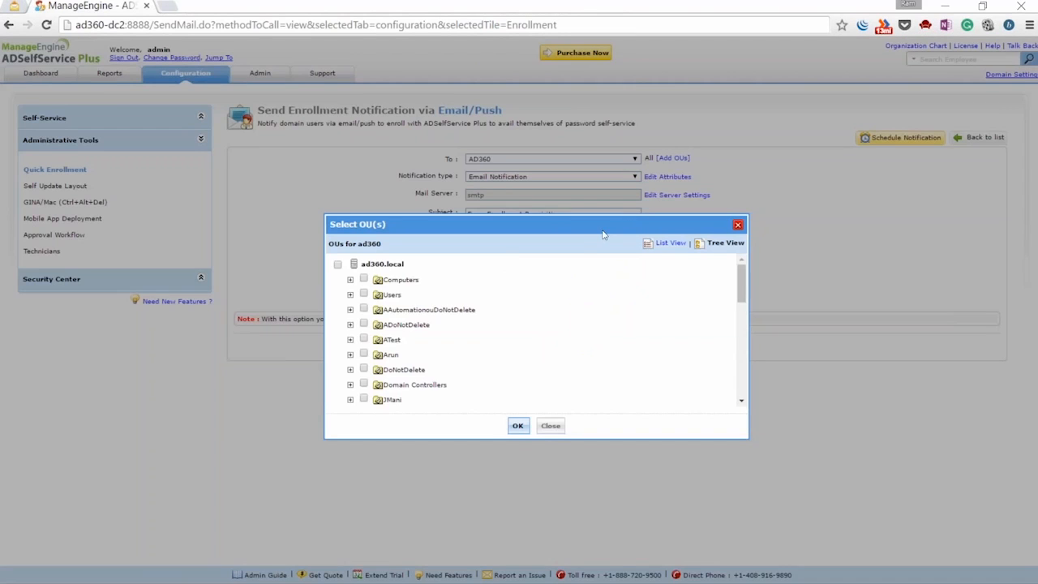
pyautogui.moveTo(741, 288); pyautogui.dragTo(753, 377)
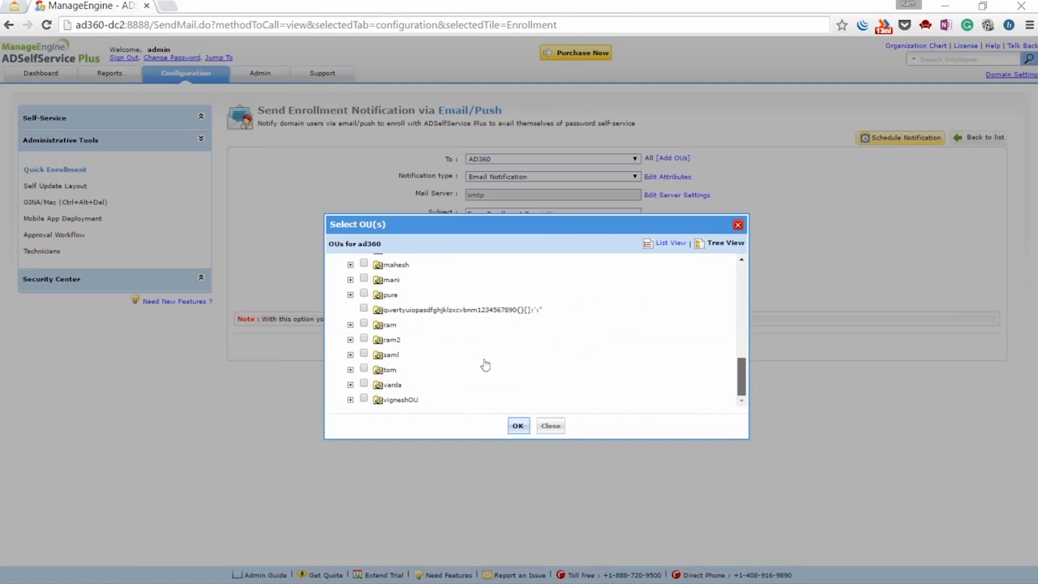
pyautogui.click(517, 425)
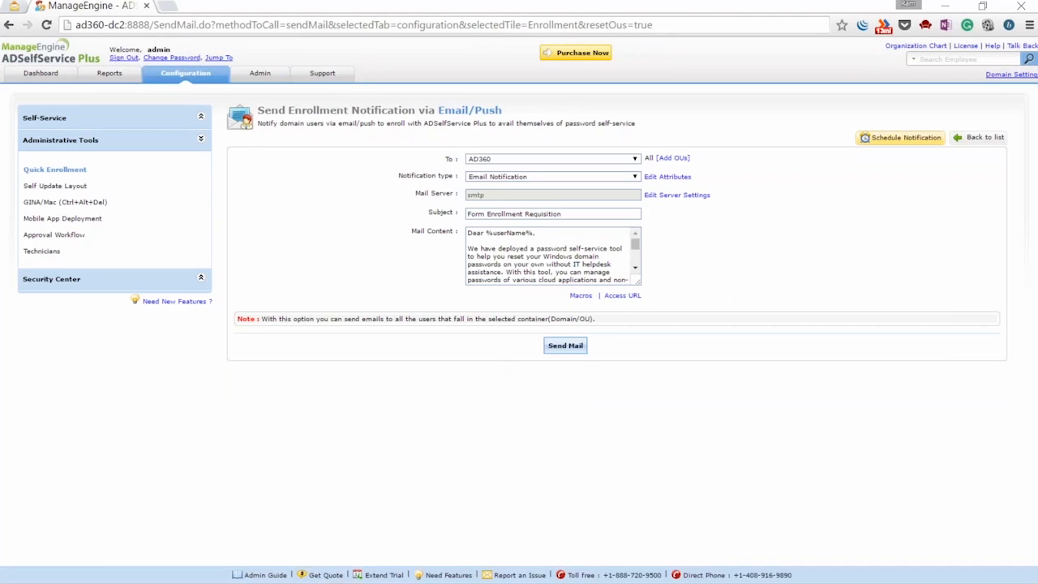
pyautogui.moveTo(639, 285); pyautogui.dragTo(863, 388)
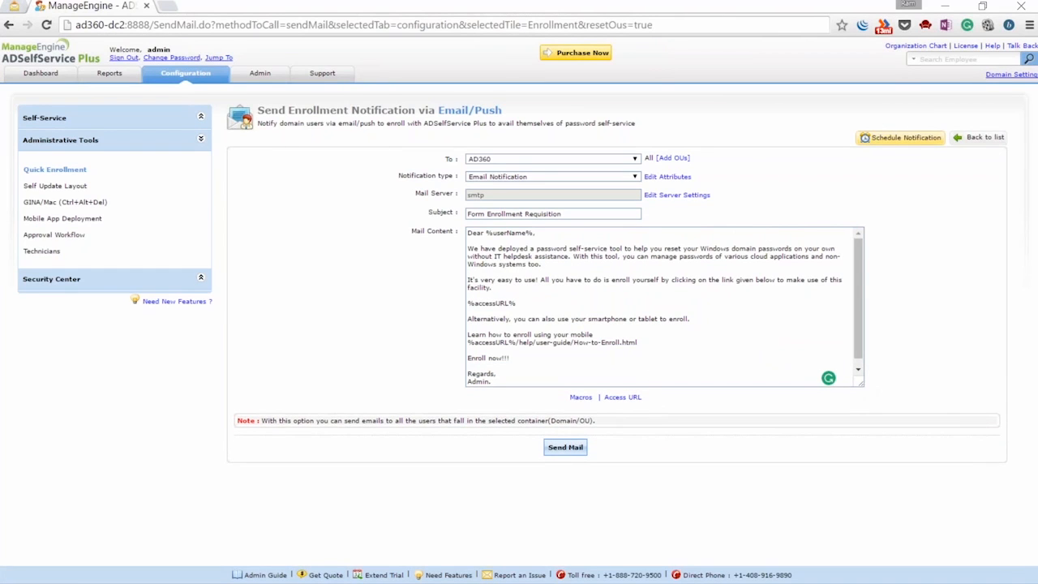
# Review the available macros and the Form Enrollment Requisition message text
pyautogui.click(579, 397)
pyautogui.moveTo(597, 454)
pyautogui.mouseDown()
pyautogui.moveTo(601, 470)
pyautogui.moveTo(602, 448)
pyautogui.mouseUp()
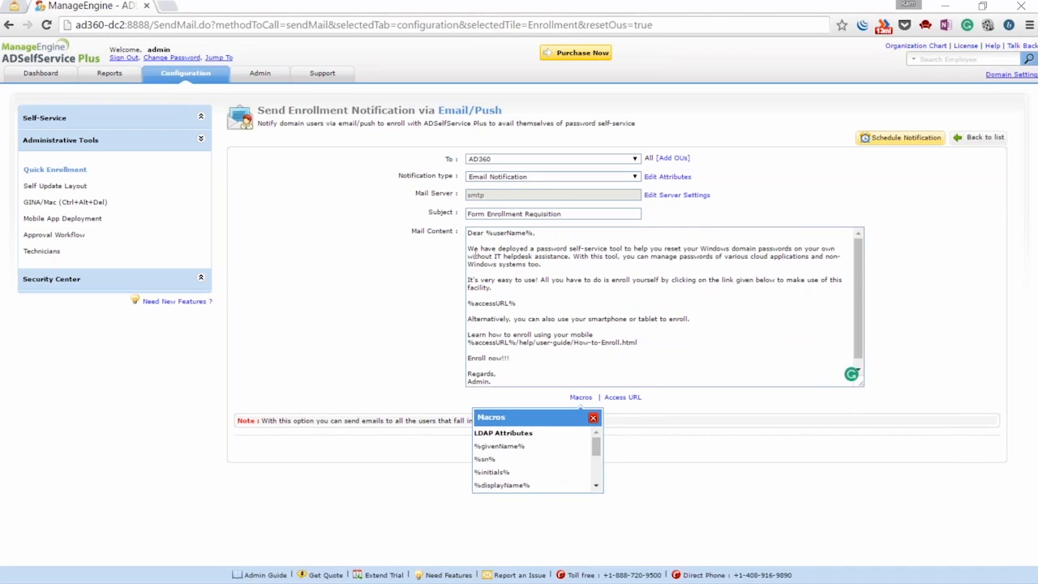
pyautogui.doubleClick(470, 249)
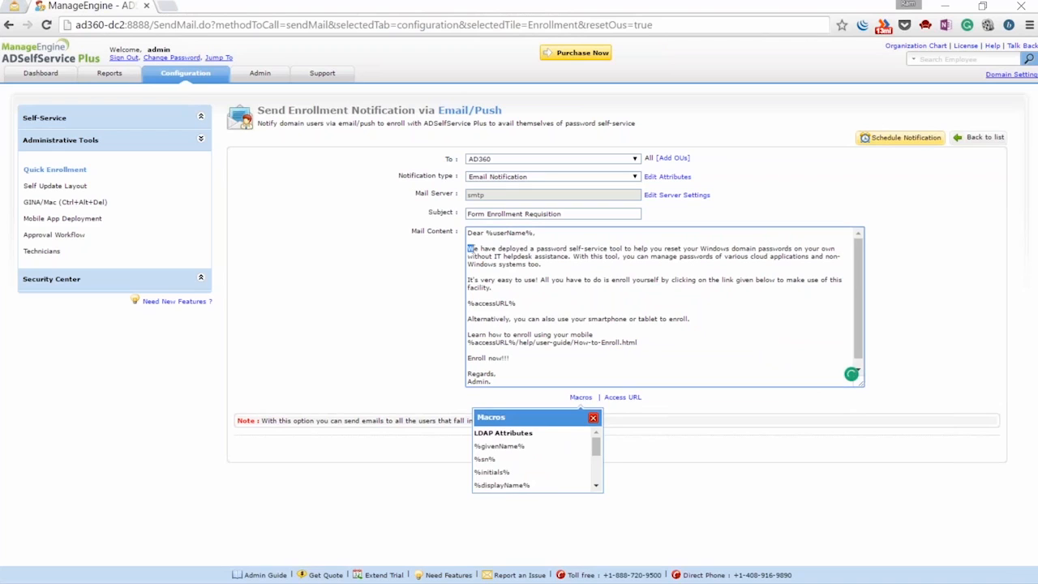
pyautogui.moveTo(473, 250); pyautogui.dragTo(493, 257)
pyautogui.click(546, 265)
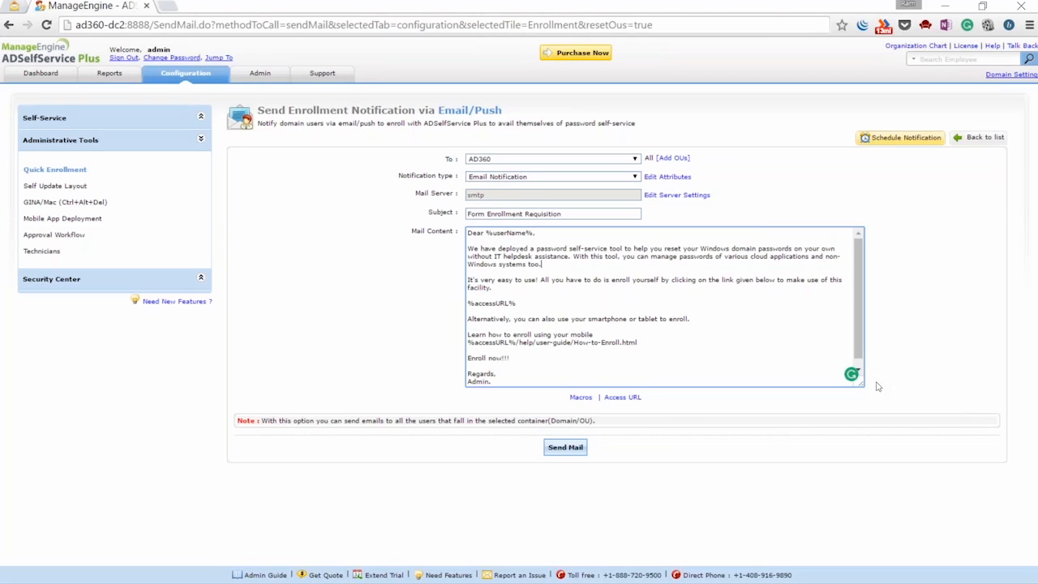
# Send the enrollment email to the AD360 domain users and confirm sending
pyautogui.click(568, 448)
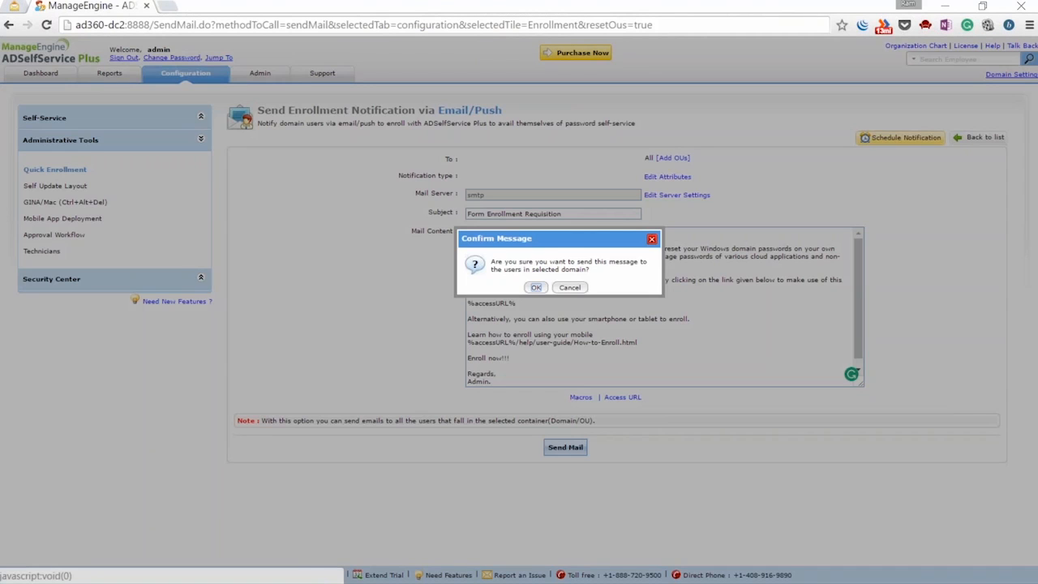
pyautogui.click(536, 288)
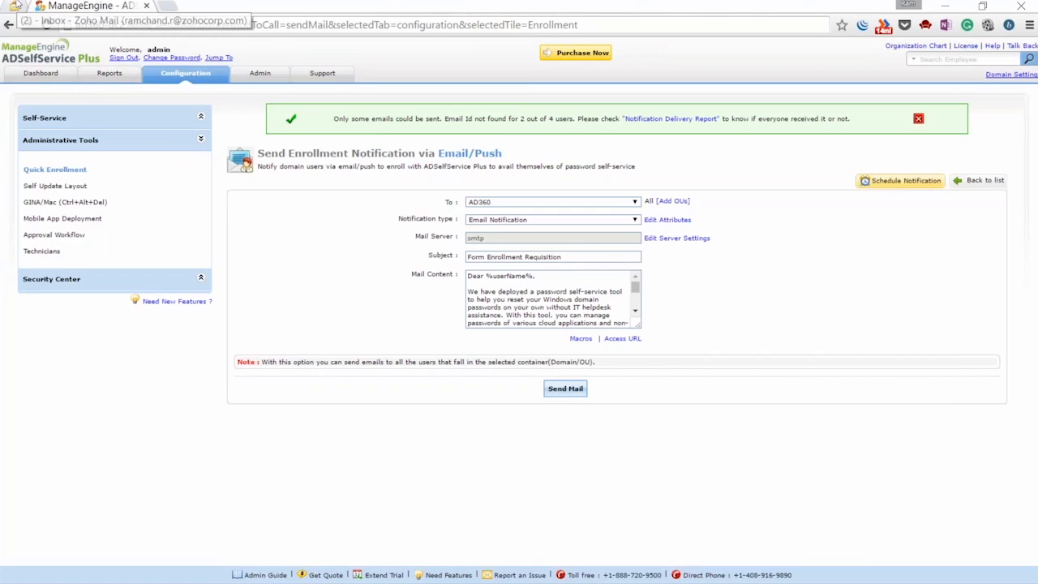
pyautogui.click(14, 6)
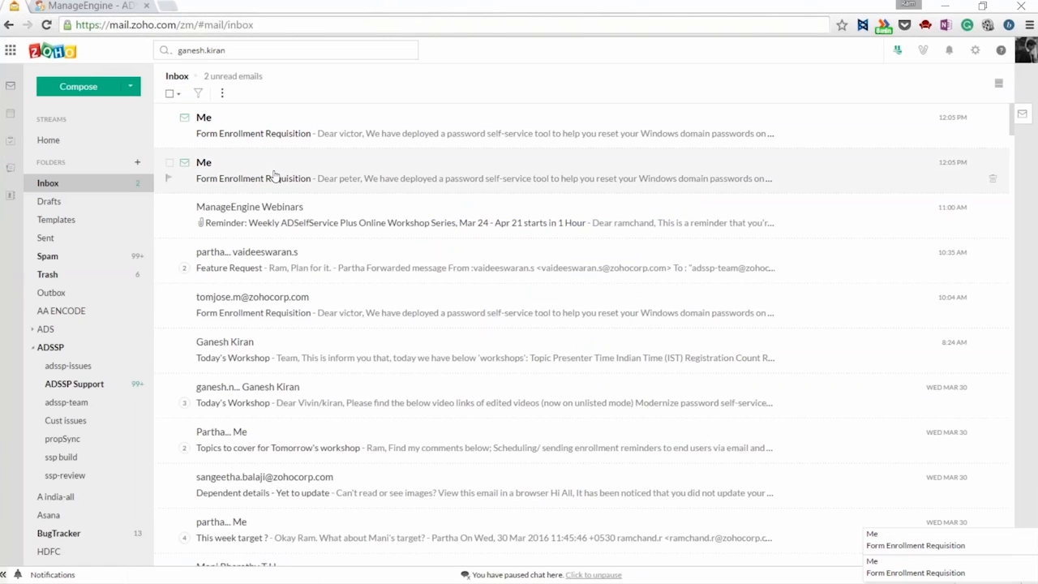
pyautogui.click(275, 173)
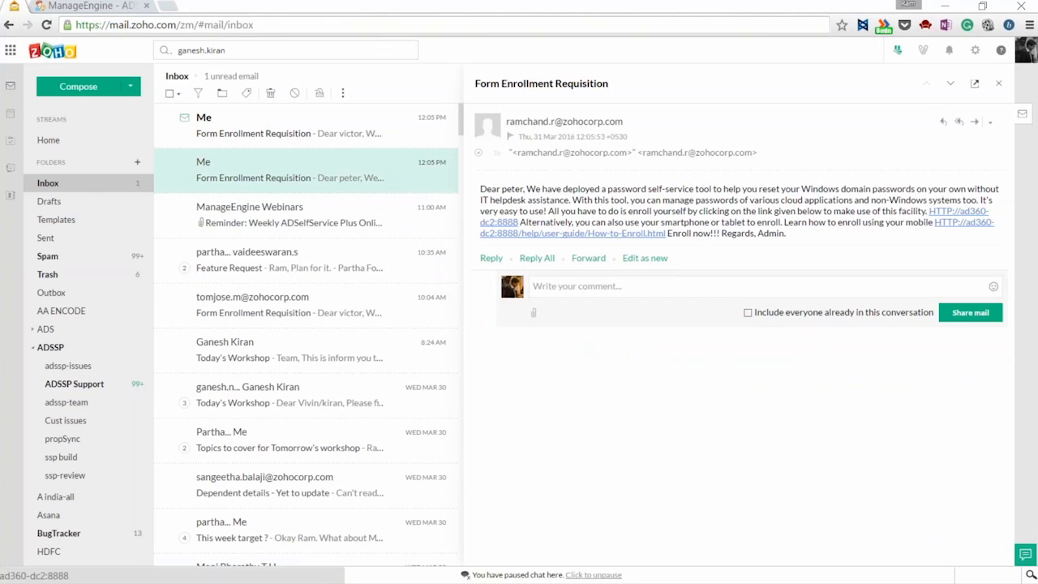
pyautogui.click(935, 214)
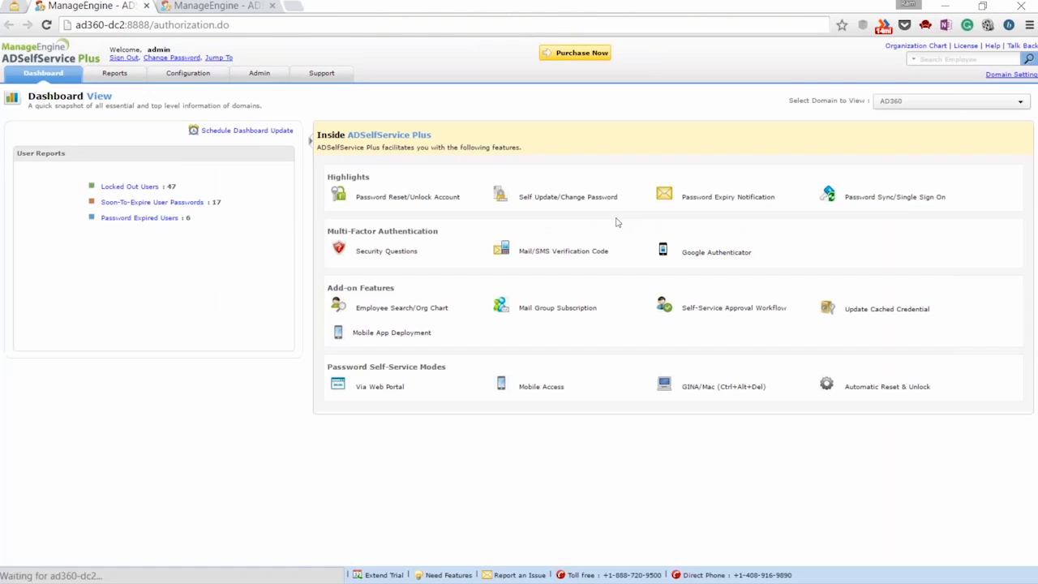
# Sign out of the admin session and log in with the domain user's name and password
pyautogui.click(124, 58)
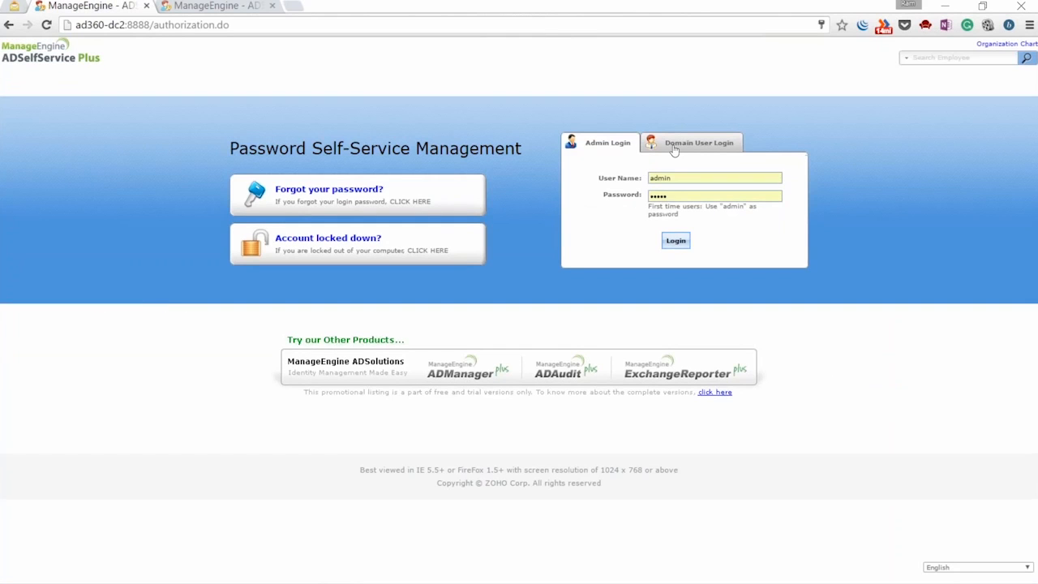
pyautogui.click(674, 147)
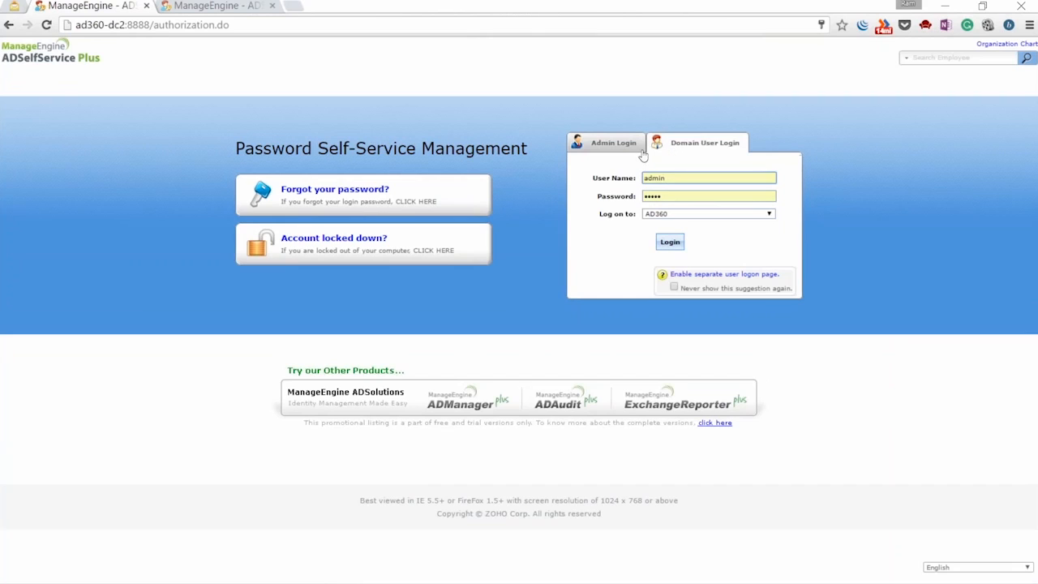
pyautogui.doubleClick(668, 177)
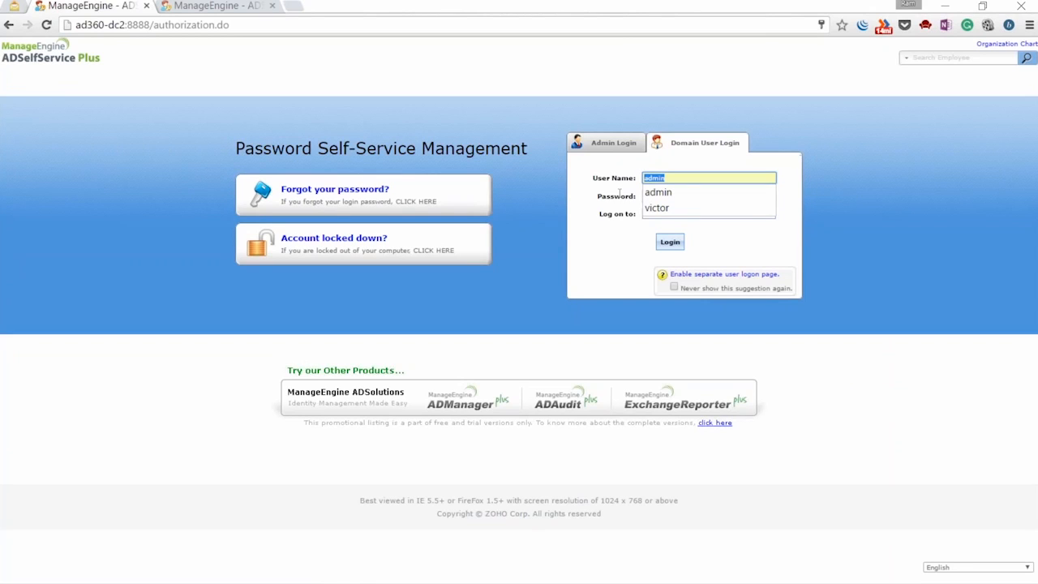
pyautogui.write('victor')
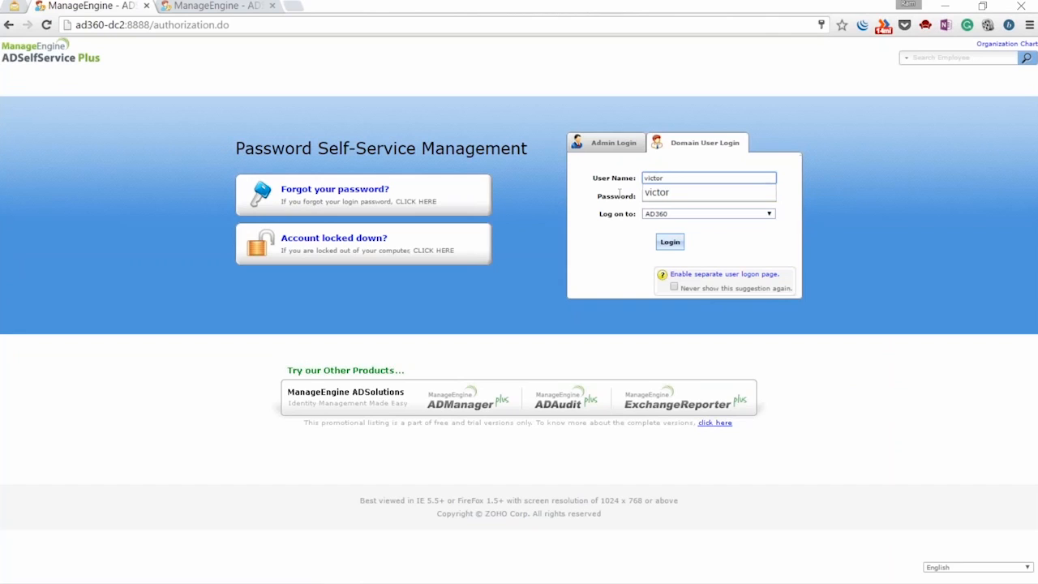
pyautogui.click(656, 191)
pyautogui.doubleClick(677, 199)
pyautogui.write('••••••••')
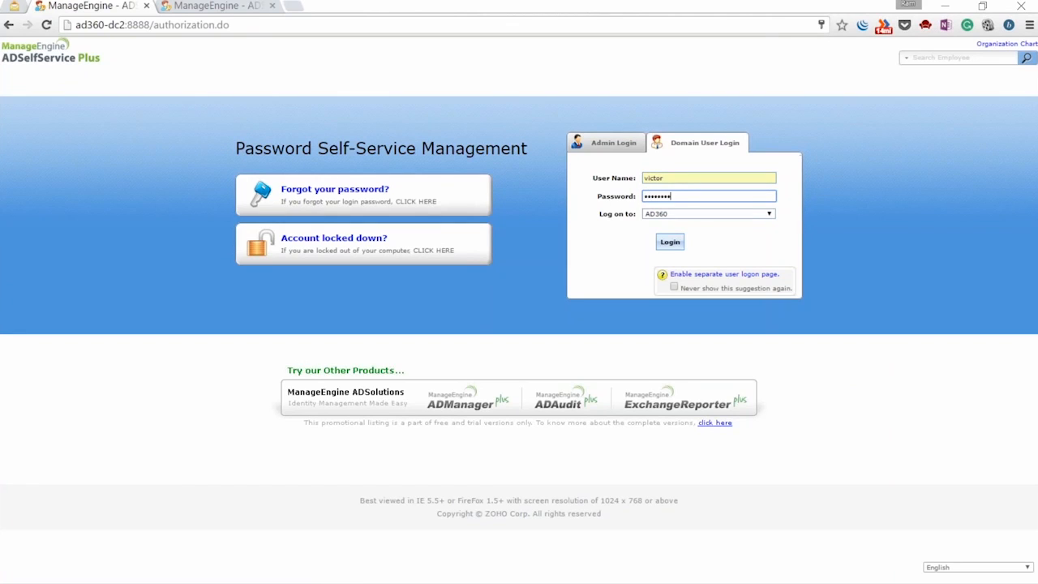
pyautogui.click(661, 244)
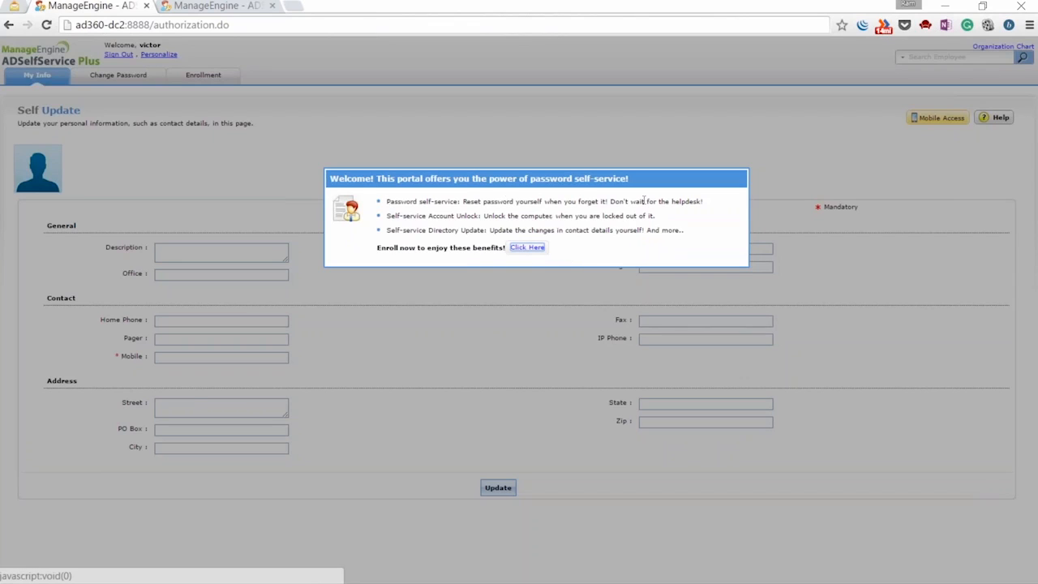
# Pick the mother's maiden name and favourite cousin questions, with Hide Answer(s) unticked
pyautogui.click(536, 248)
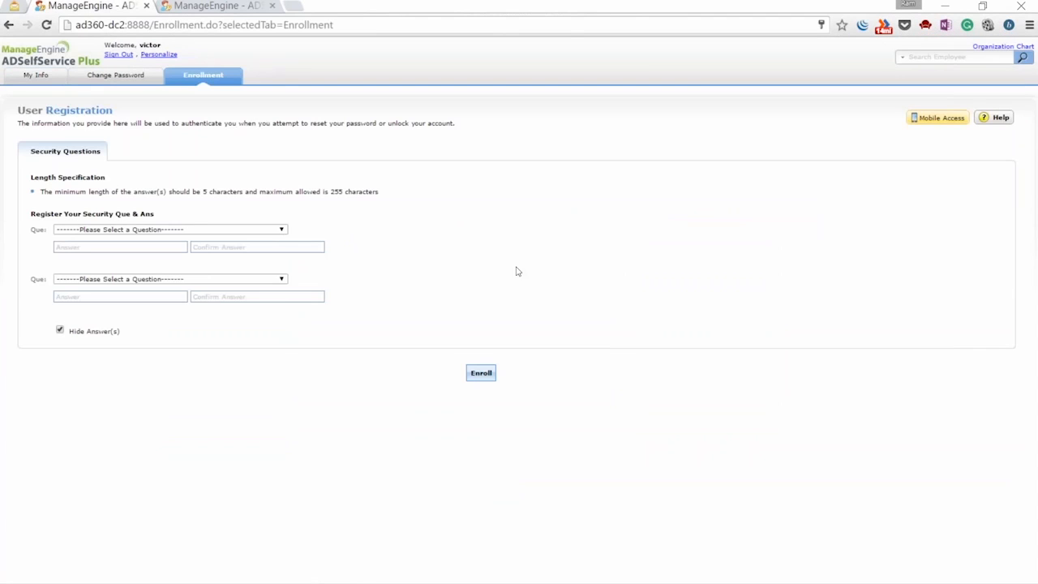
pyautogui.click(173, 230)
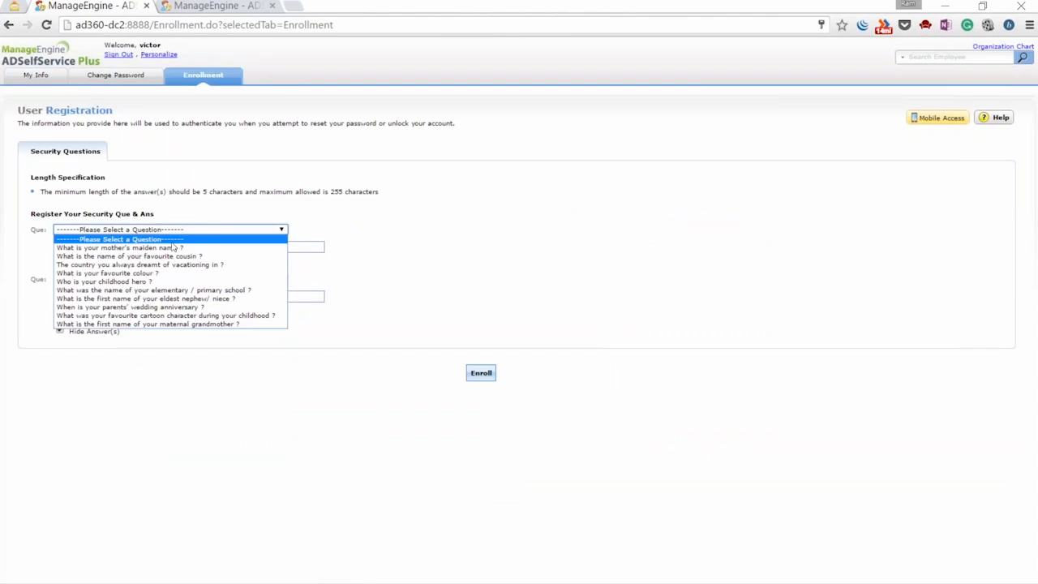
pyautogui.click(173, 248)
pyautogui.click(174, 279)
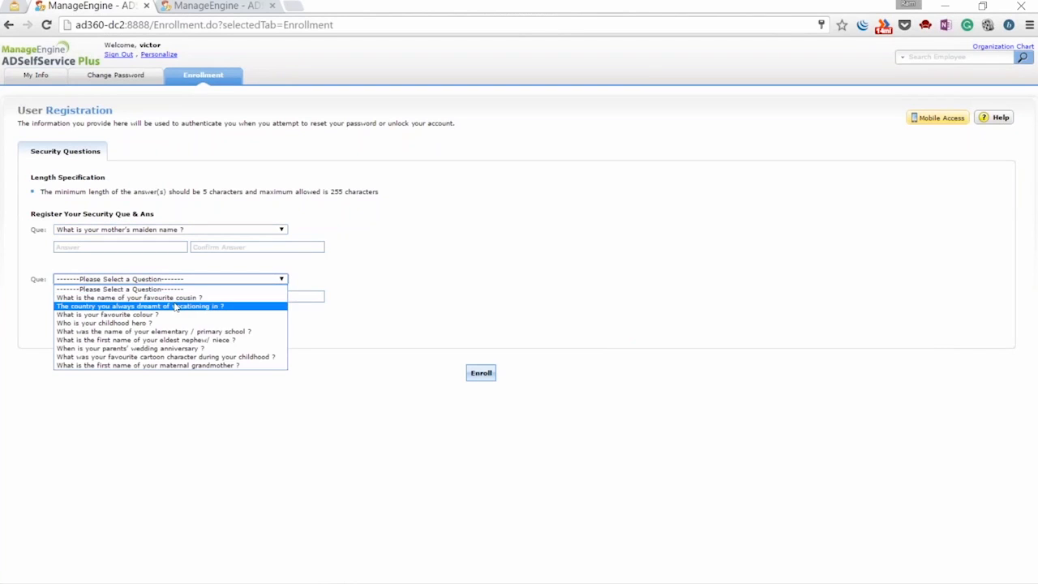
pyautogui.click(174, 299)
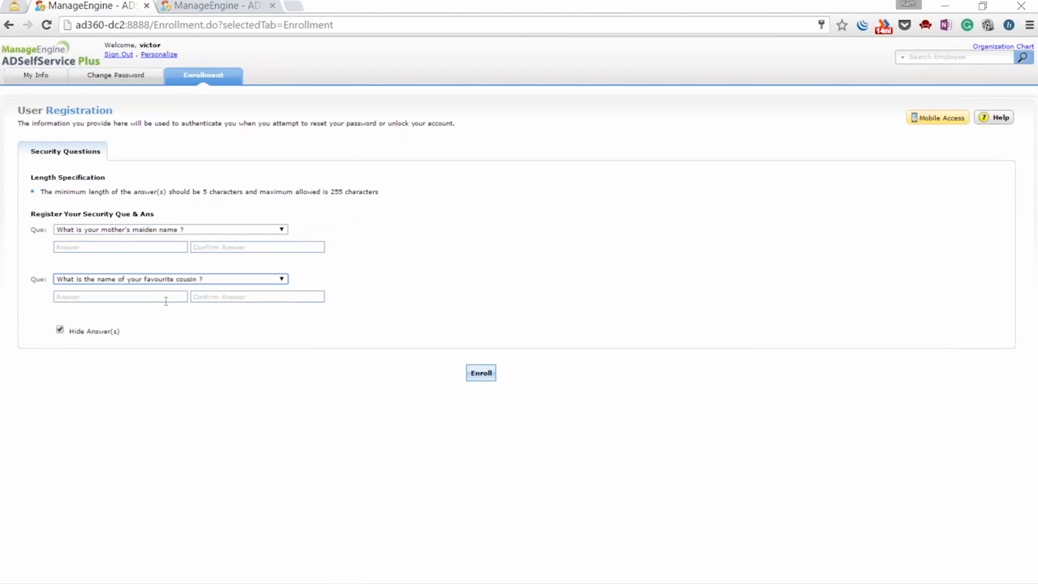
pyautogui.click(59, 330)
# Type answers to both security questions and submit the enrollment
pyautogui.click(96, 249)
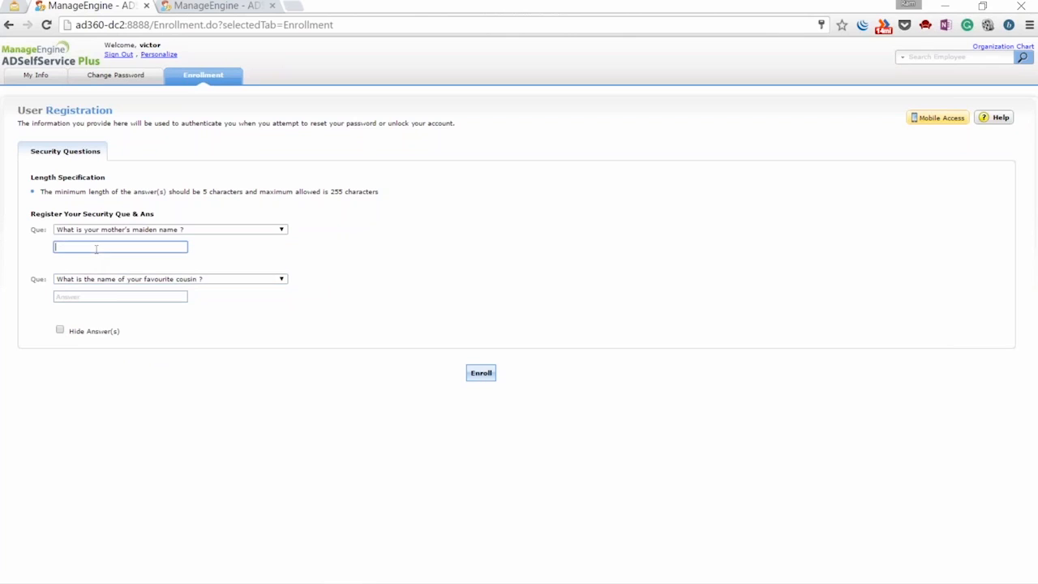
pyautogui.press('Tab')
pyautogui.press('Tab')
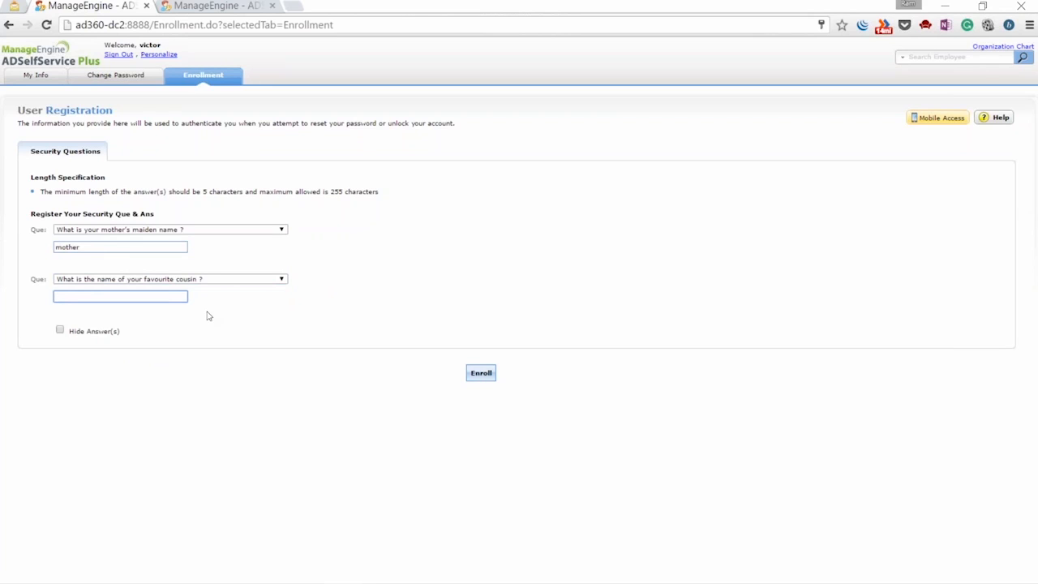
pyautogui.click(478, 374)
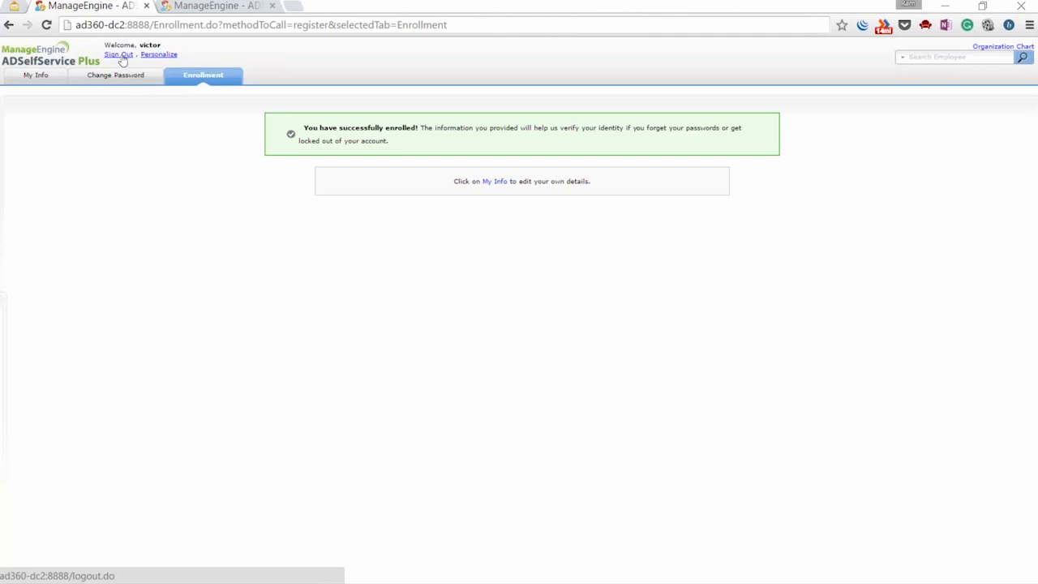
# Sign out, log back in as the domain user, then cancel the Change Password page
pyautogui.click(120, 56)
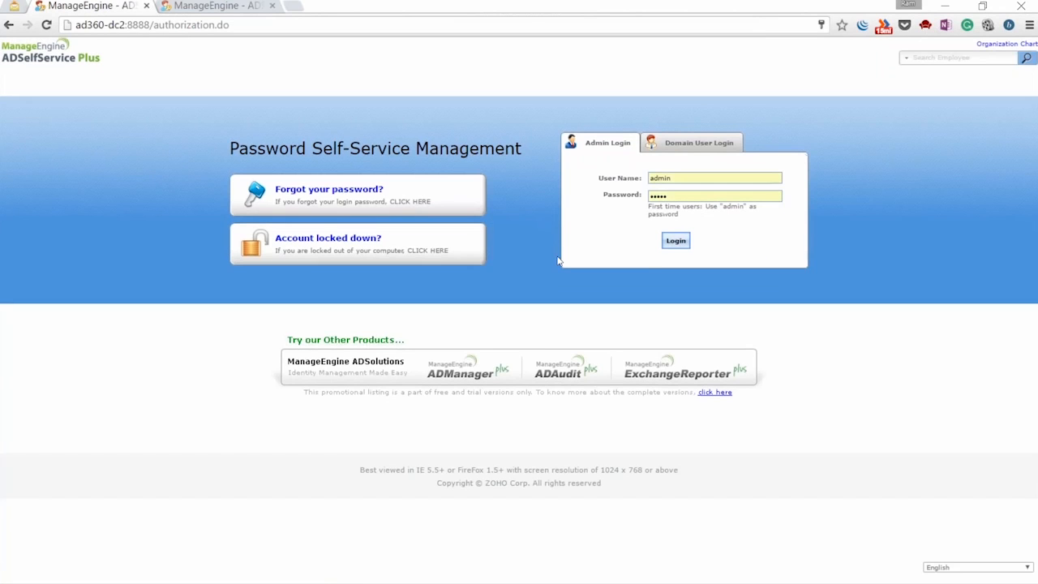
pyautogui.click(687, 144)
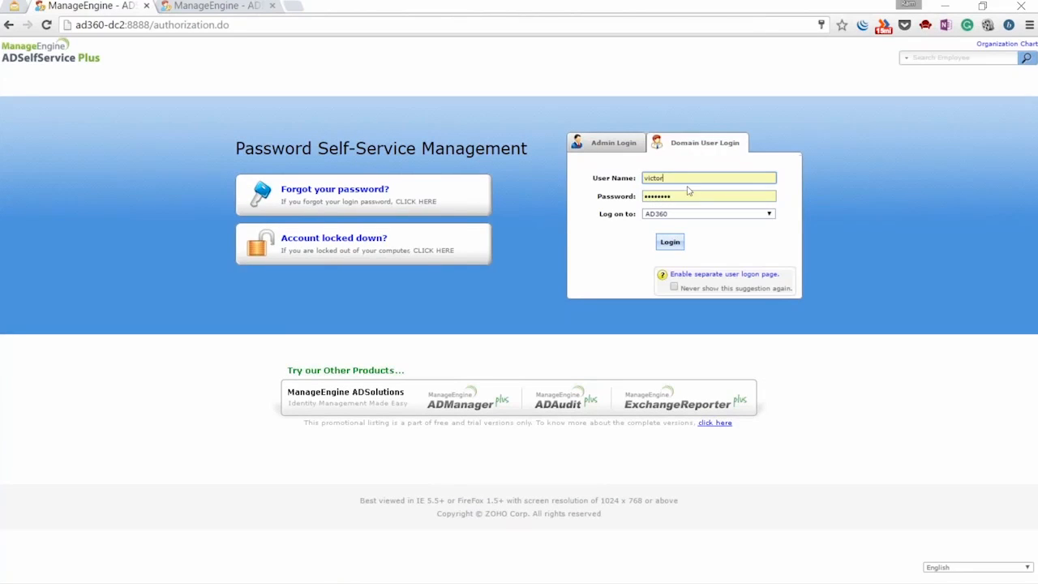
pyautogui.click(676, 244)
pyautogui.click(676, 243)
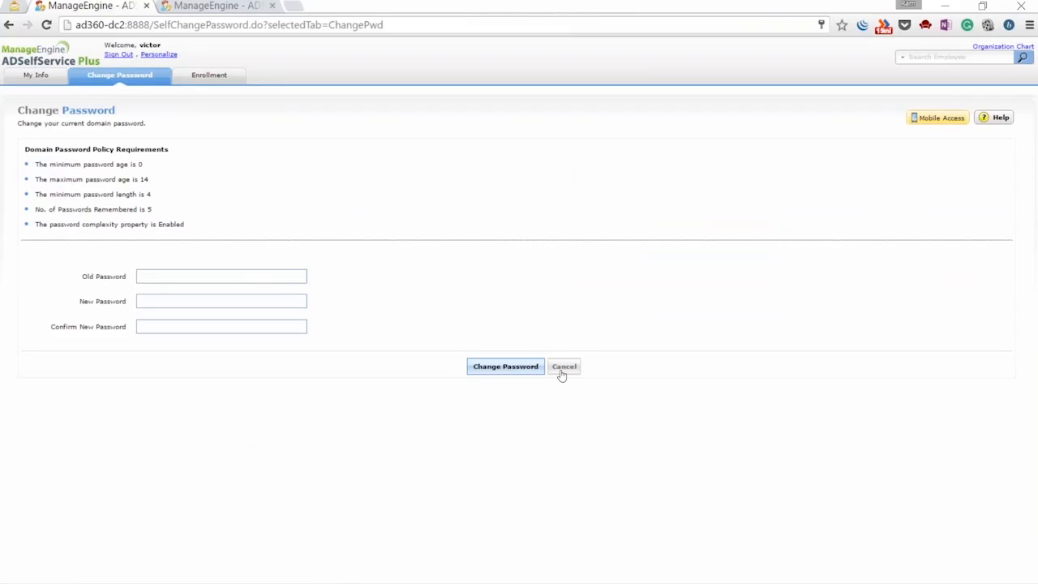
pyautogui.click(563, 368)
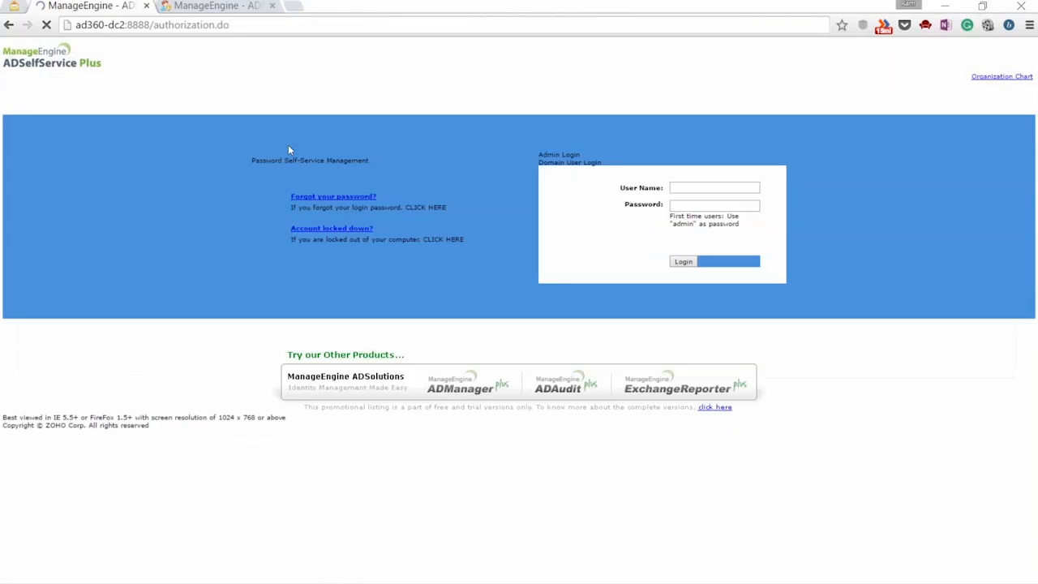
# Start a forgotten-password reset for the domain user, answering both security questions and the CAPTCHA
pyautogui.click(313, 195)
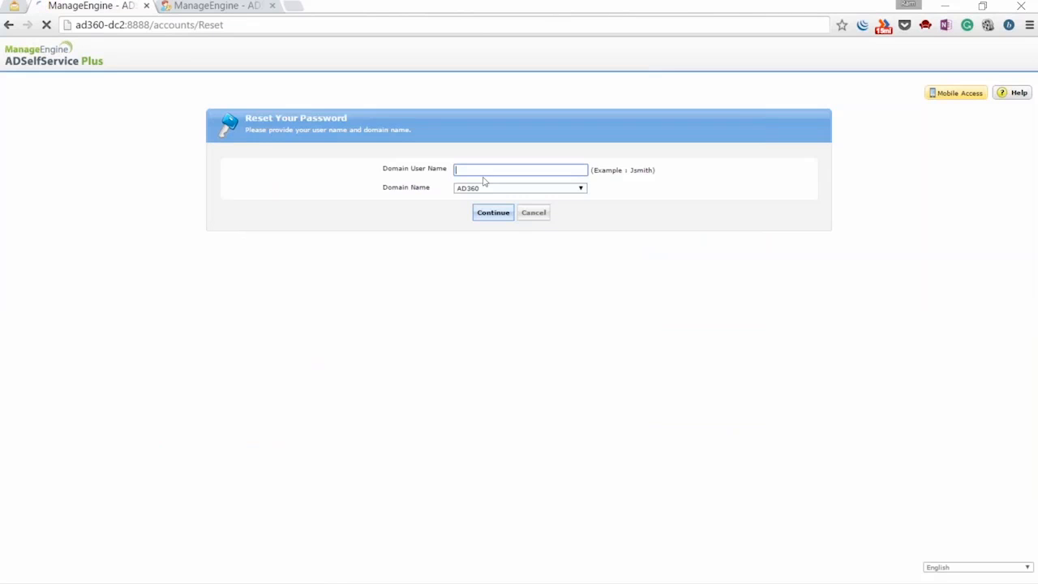
pyautogui.write('victor')
pyautogui.click(493, 213)
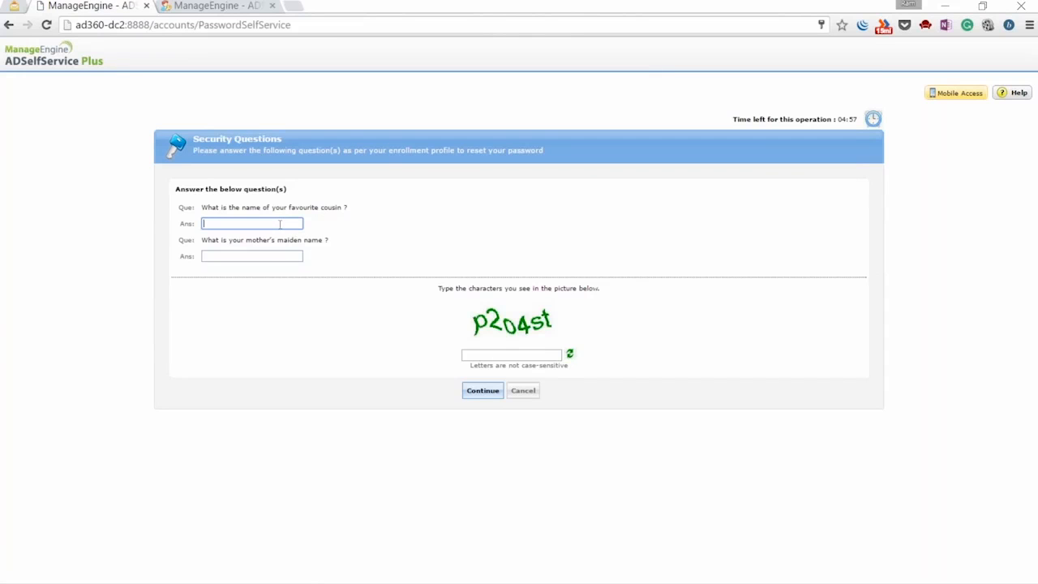
pyautogui.click(263, 258)
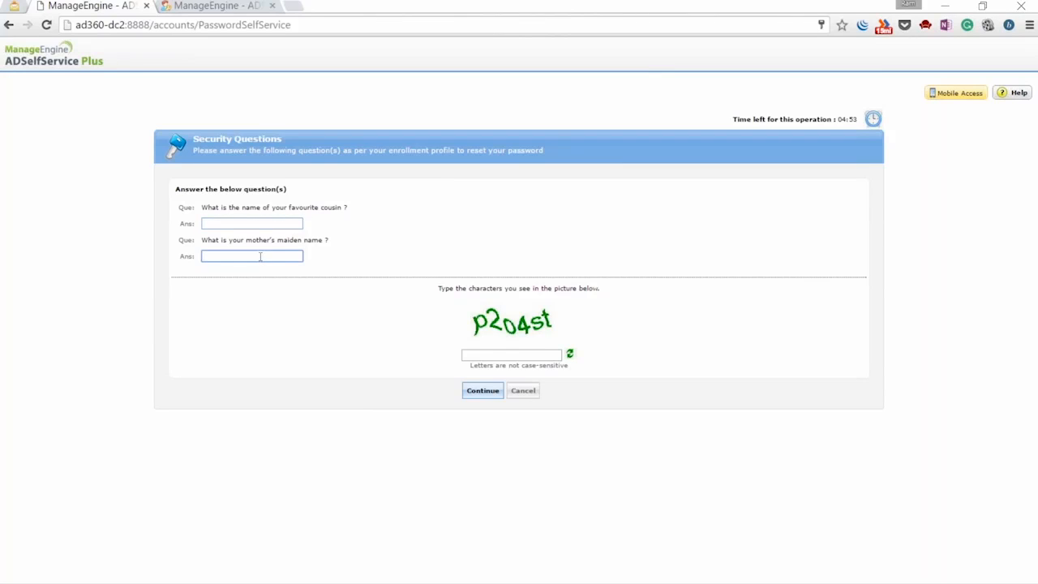
pyautogui.click(258, 224)
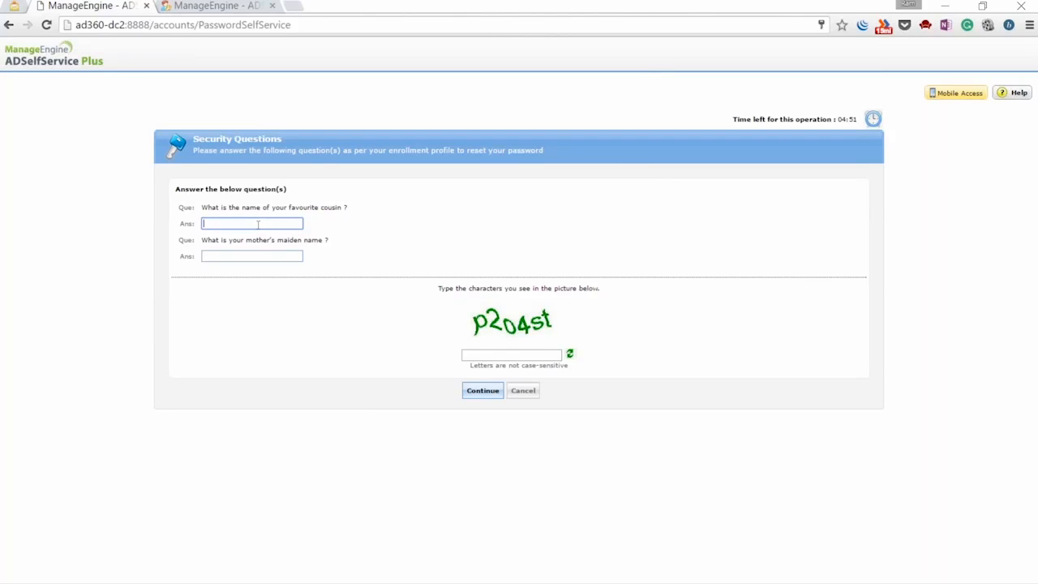
pyautogui.write('*****')
pyautogui.press('Tab')
pyautogui.write('******')
pyautogui.click(464, 354)
pyautogui.write('p2')
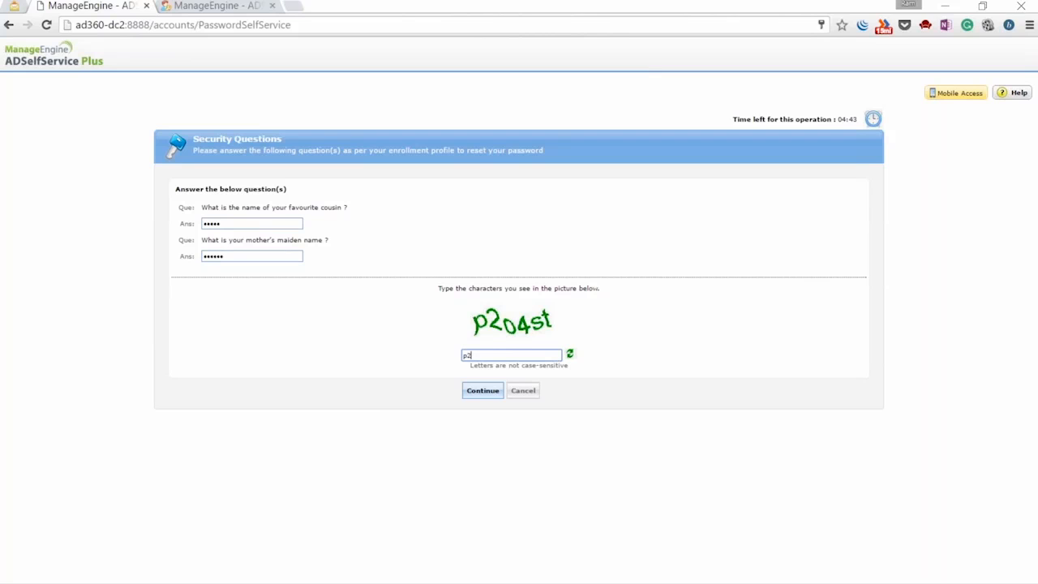
pyautogui.write('o4st')
pyautogui.press('Return')
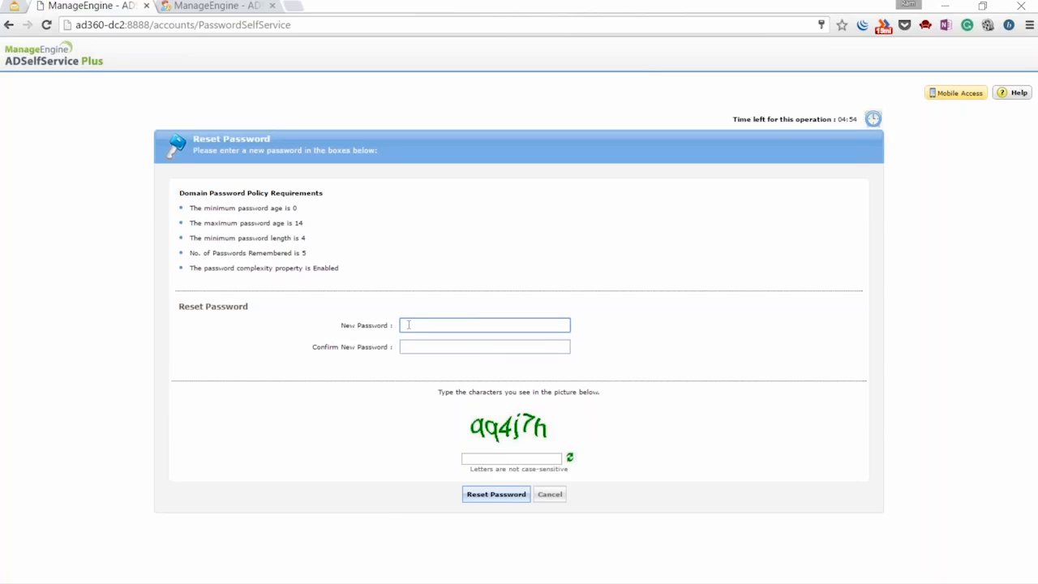
# Enter and confirm a new password with the CAPTCHA, reset it, and let the browser save it
pyautogui.write('•')
pyautogui.press('BackSpace')
pyautogui.write('•••••••••')
pyautogui.press('Tab')
pyautogui.write('•••••••••')
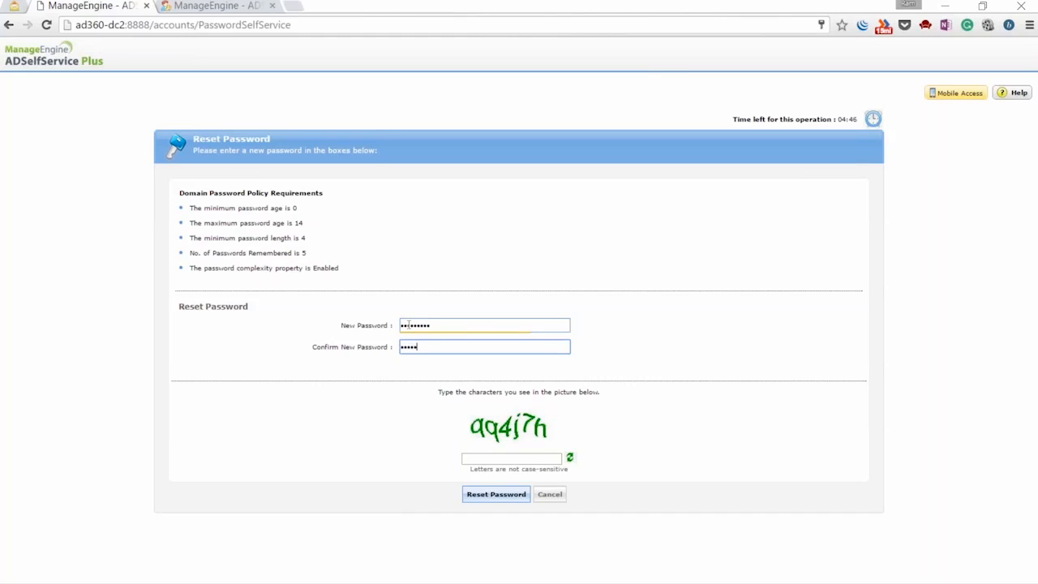
pyautogui.press('Tab')
pyautogui.write('qq4j')
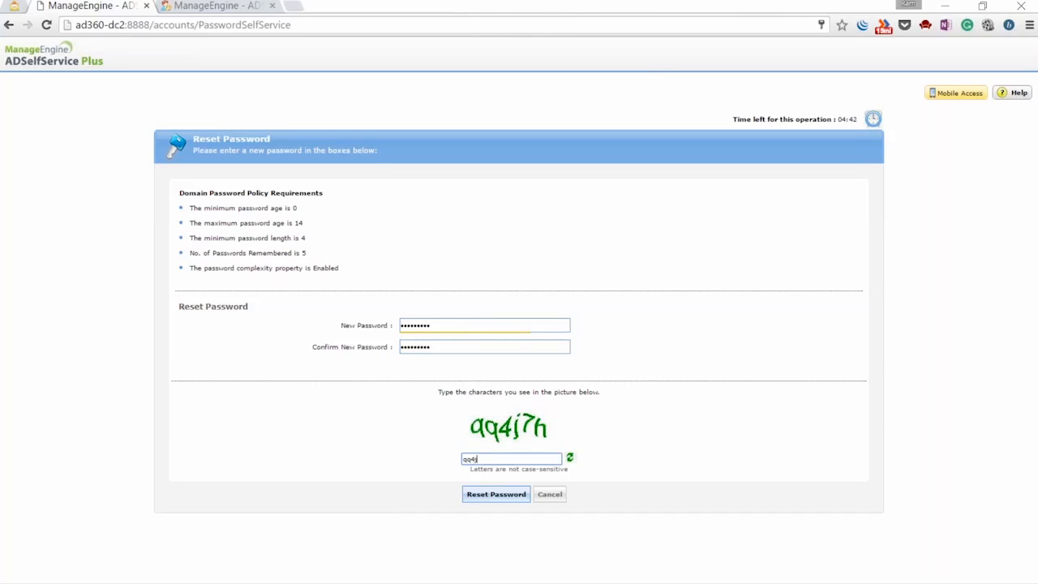
pyautogui.write('7h')
pyautogui.press('Tab')
pyautogui.press('Return')
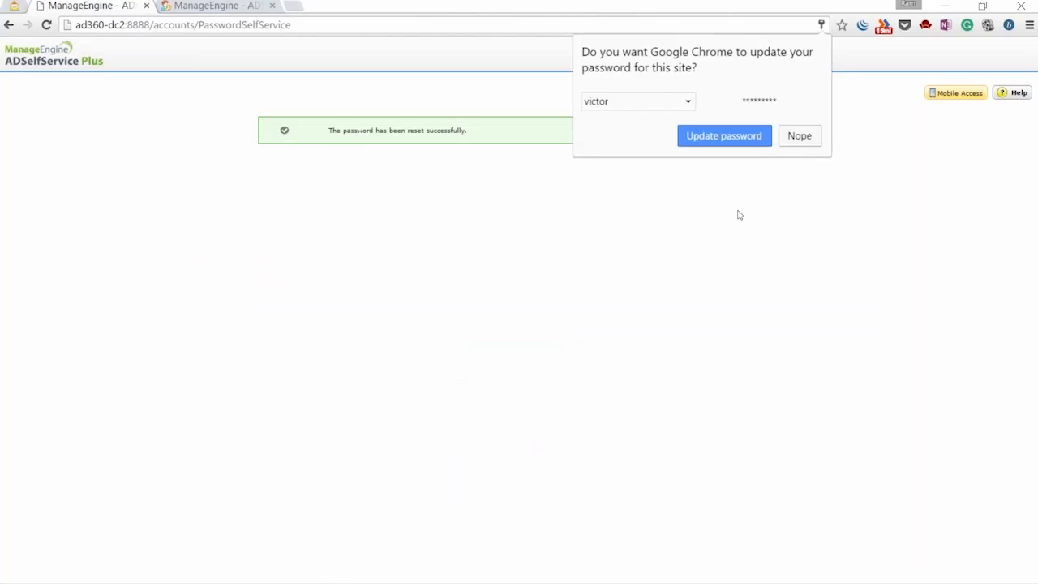
pyautogui.click(766, 137)
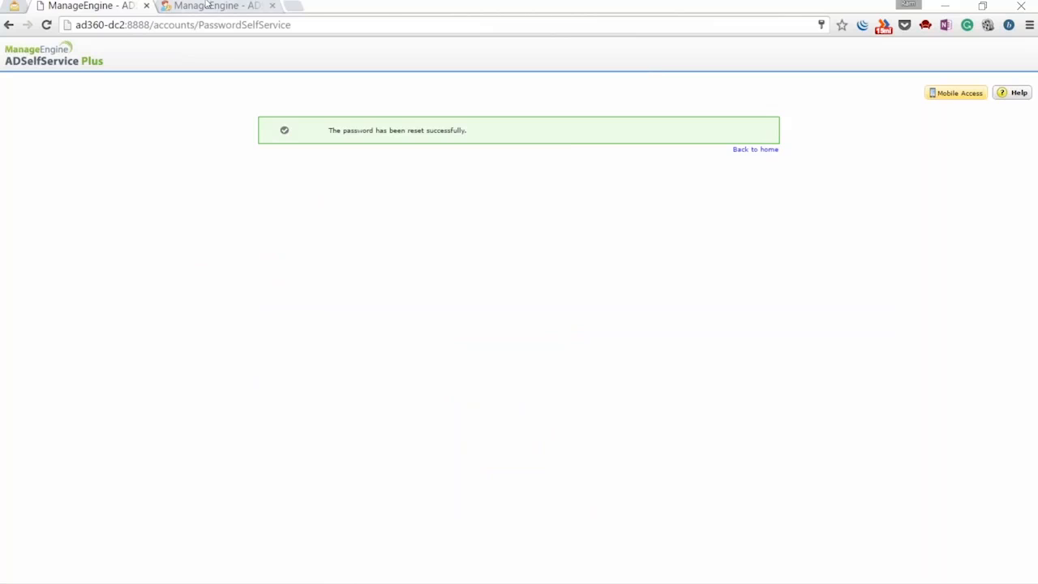
pyautogui.click(208, 5)
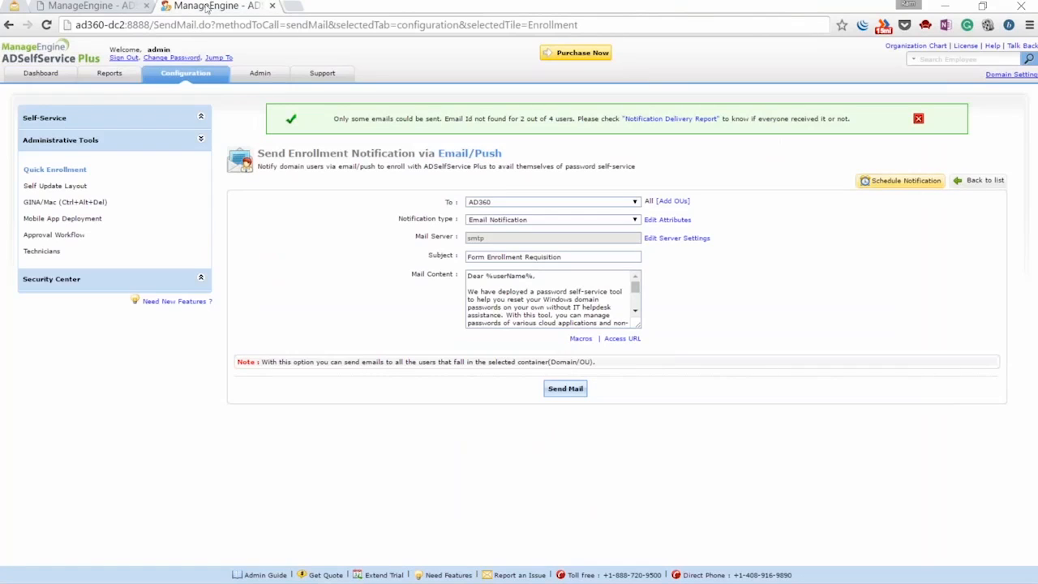
# Log back in as admin and reopen the Send Enrollment Notification via Email/Push page
pyautogui.click(125, 58)
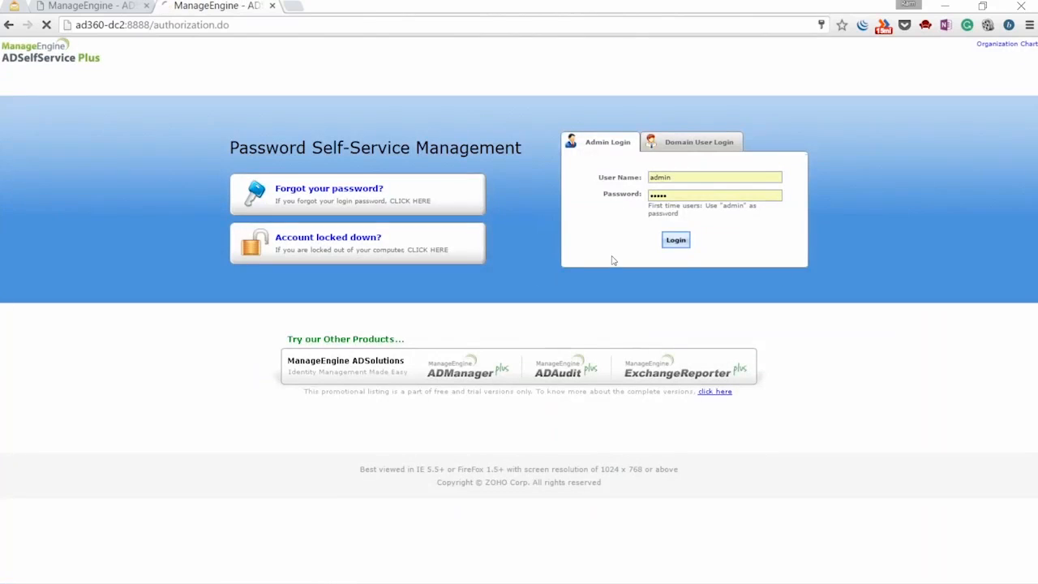
pyautogui.click(675, 240)
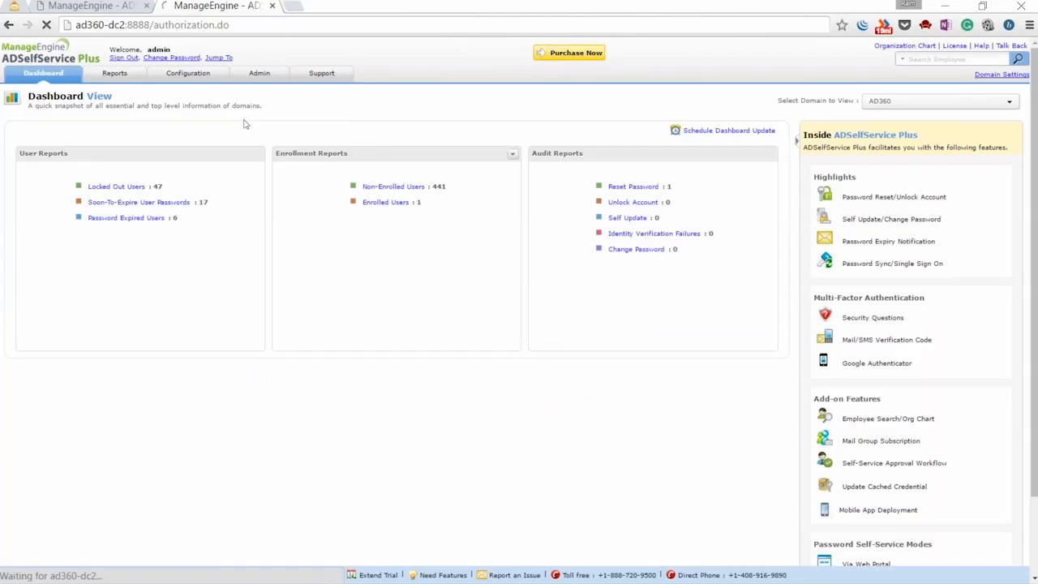
pyautogui.click(188, 73)
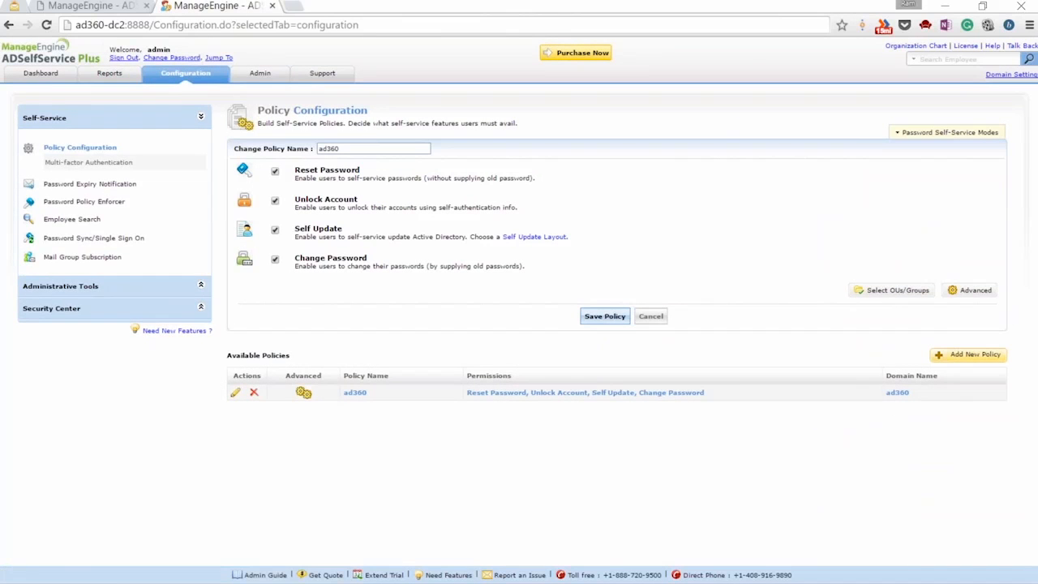
pyautogui.click(73, 285)
pyautogui.click(55, 169)
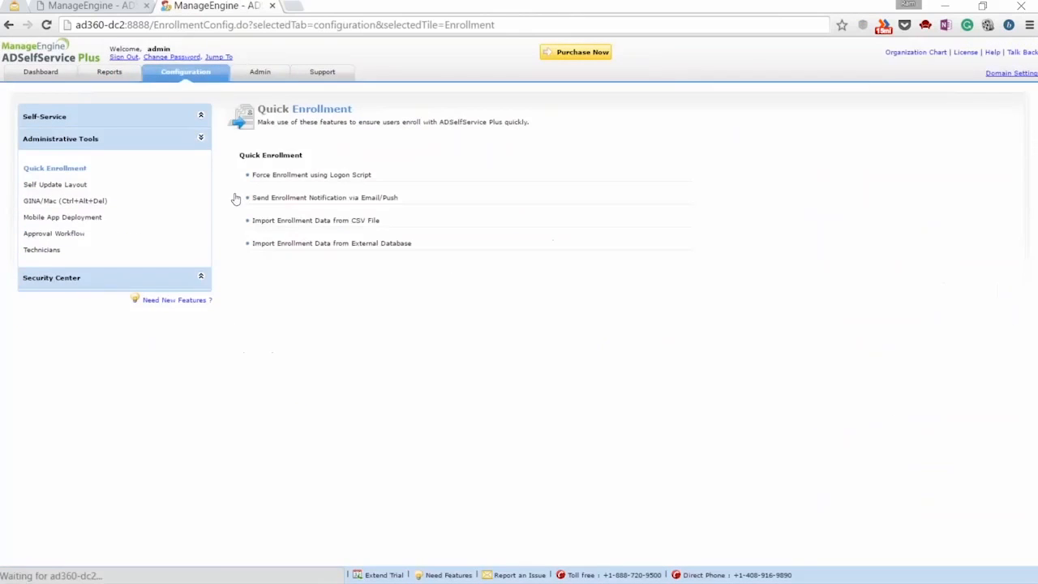
pyautogui.click(302, 200)
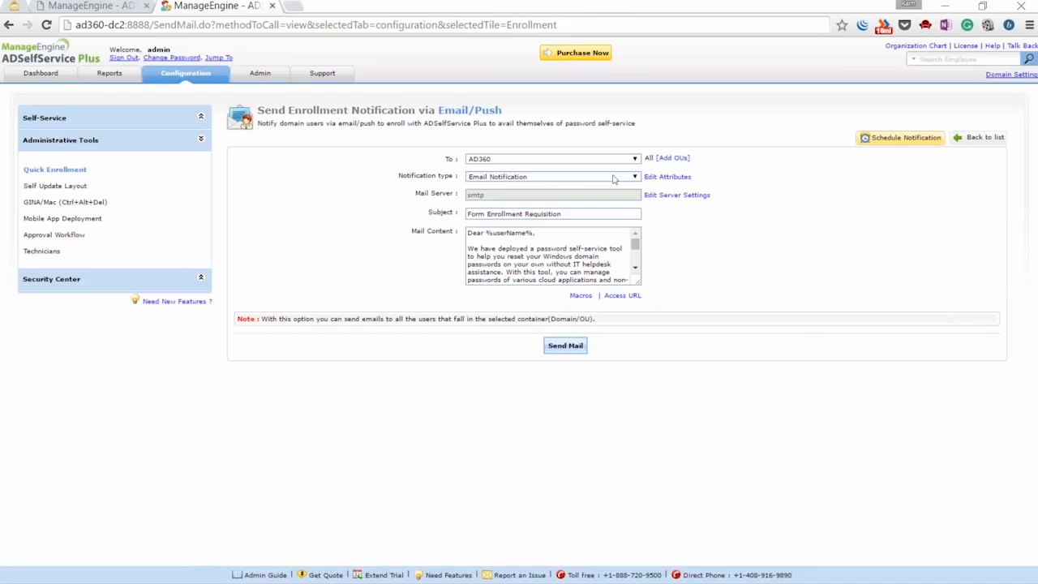
# Keep Email Notification as the type and bring up the scheduled notifications list
pyautogui.click(613, 178)
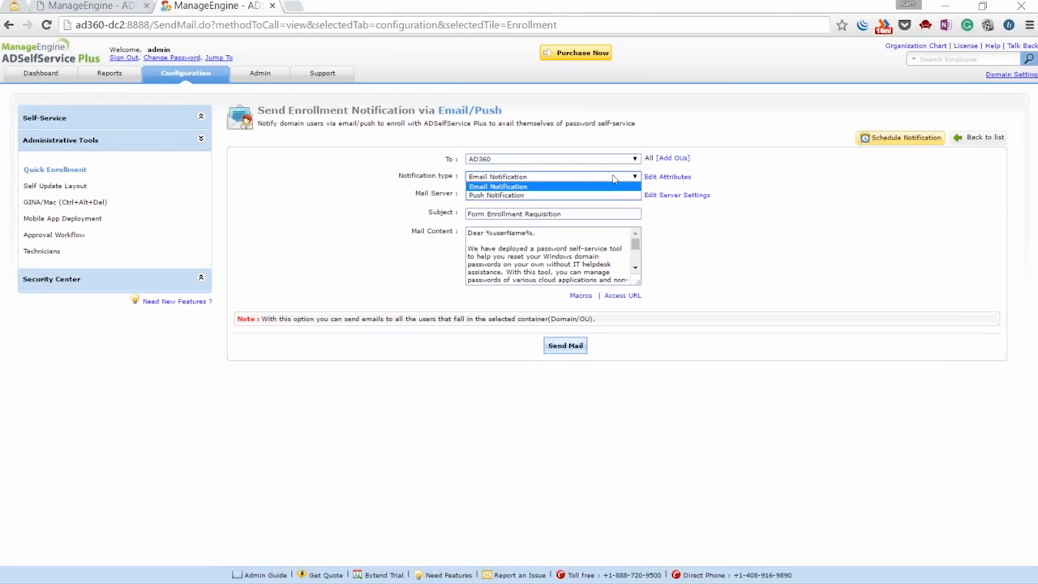
pyautogui.click(576, 187)
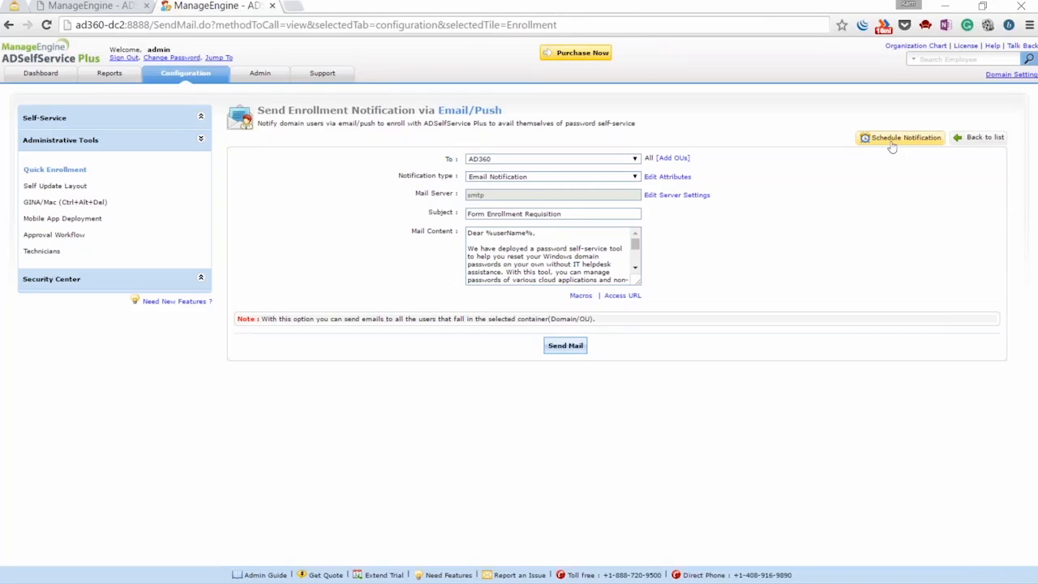
pyautogui.click(898, 141)
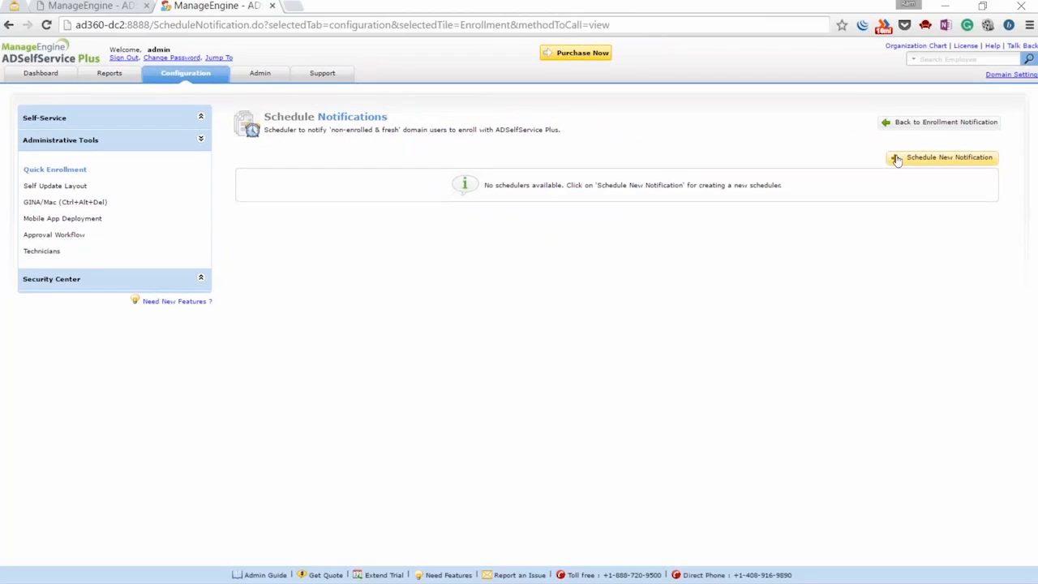
# Draft a scheduler named 'test' for the AD360 domain, running monthly via Mail
pyautogui.click(898, 162)
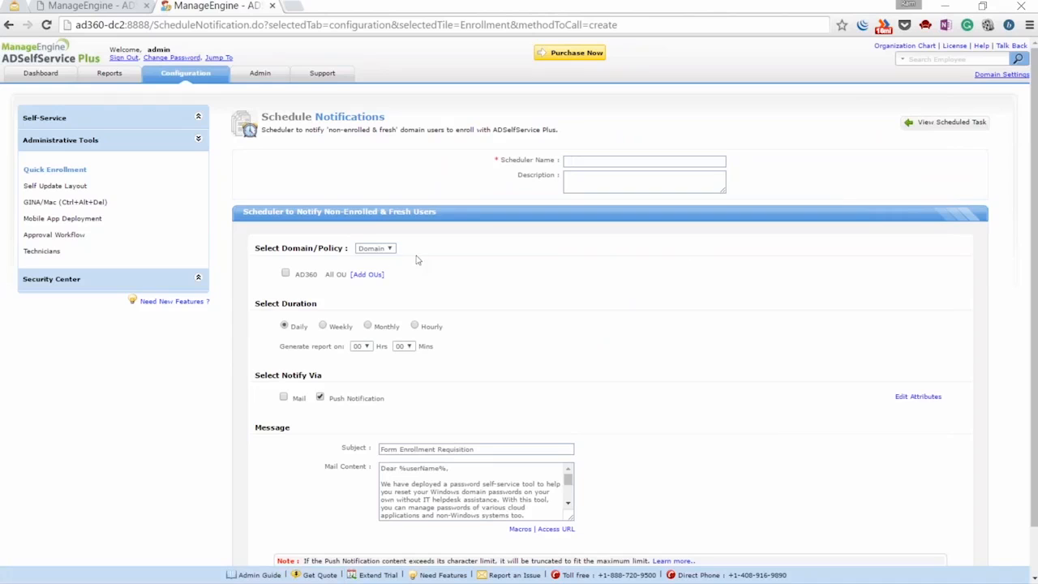
pyautogui.click(580, 163)
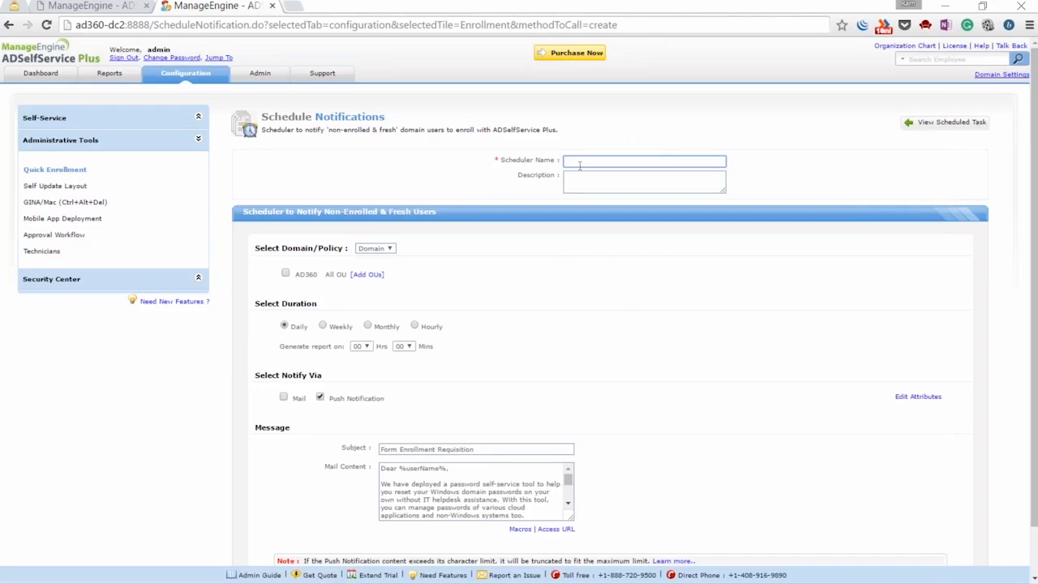
pyautogui.write('test')
pyautogui.click(387, 249)
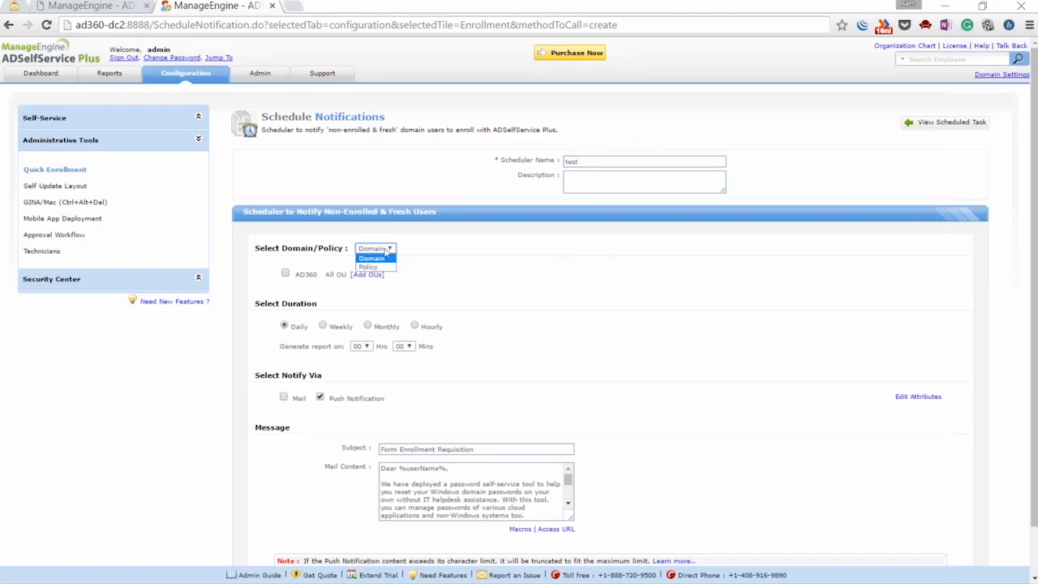
pyautogui.click(381, 259)
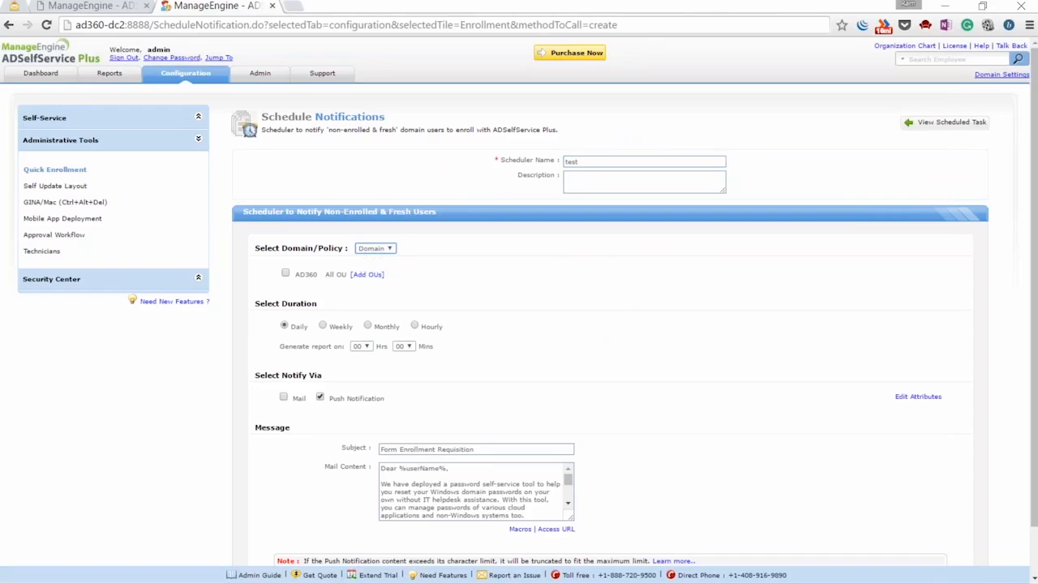
pyautogui.click(285, 274)
pyautogui.scroll(-1, 513, 278)
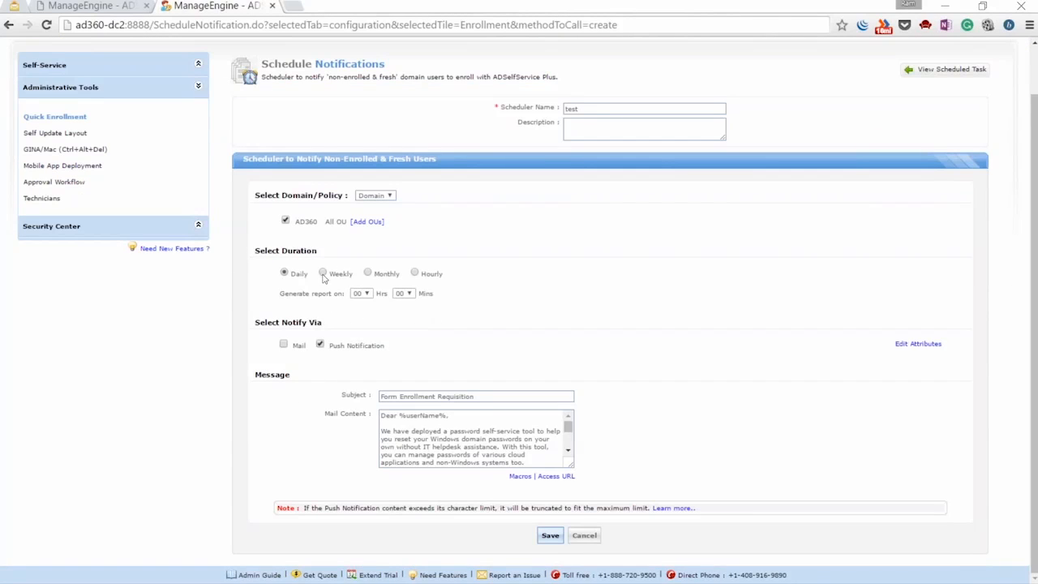
pyautogui.click(369, 274)
pyautogui.click(284, 345)
# Cancel the draft scheduler, return to Enrollment Notification, and view the Topics slide full screen
pyautogui.click(584, 536)
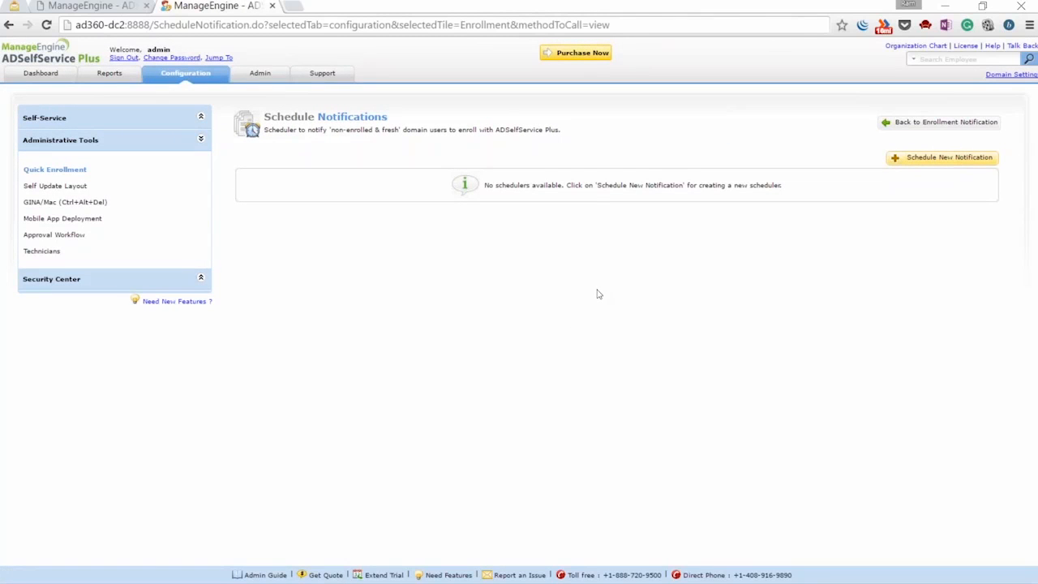
pyautogui.click(918, 125)
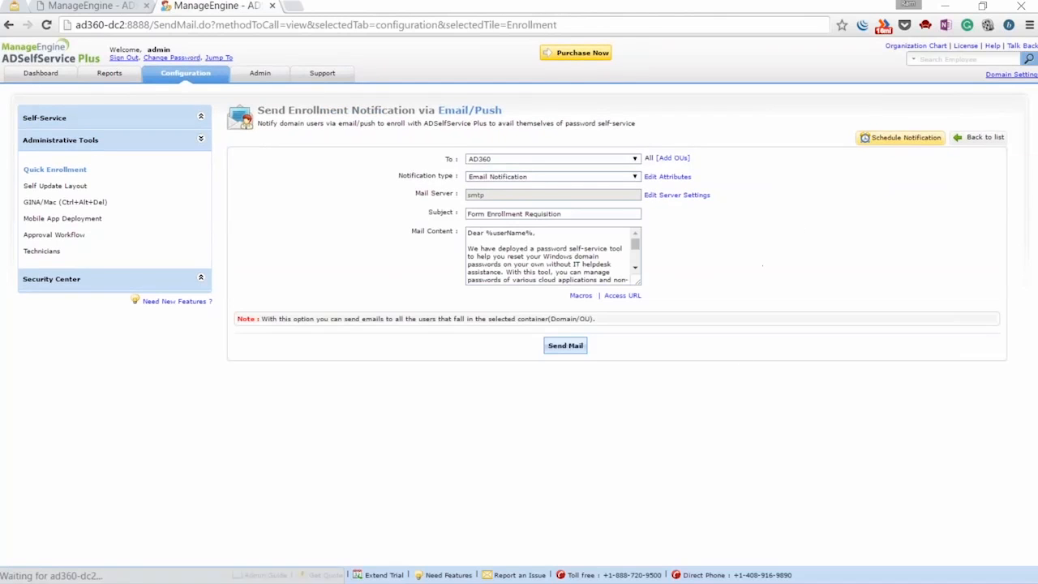
pyautogui.moveTo(558, 580)
pyautogui.moveTo(624, 567)
pyautogui.click(668, 505)
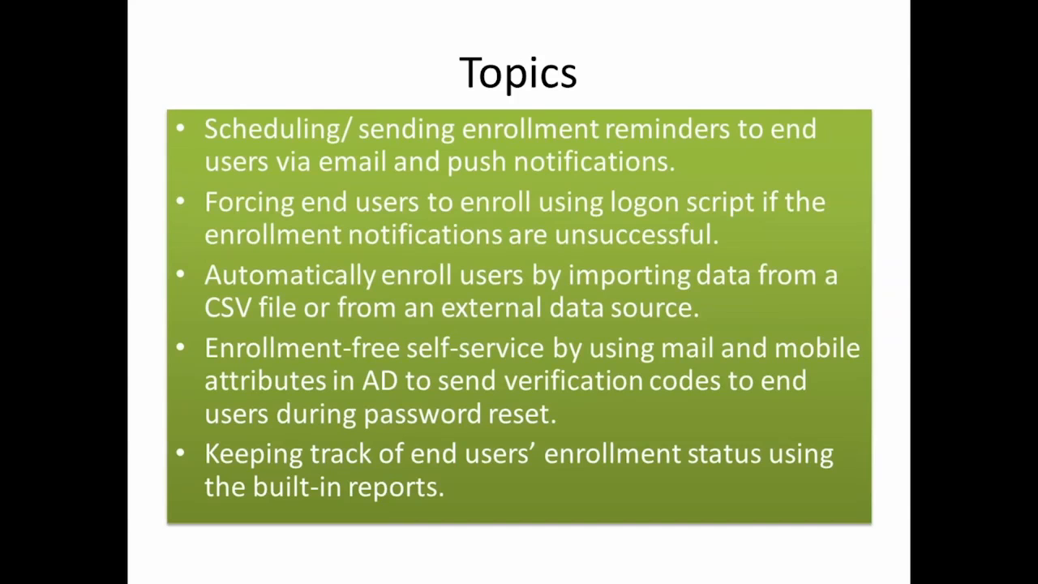
pyautogui.hotkey('alt', 'Tab')
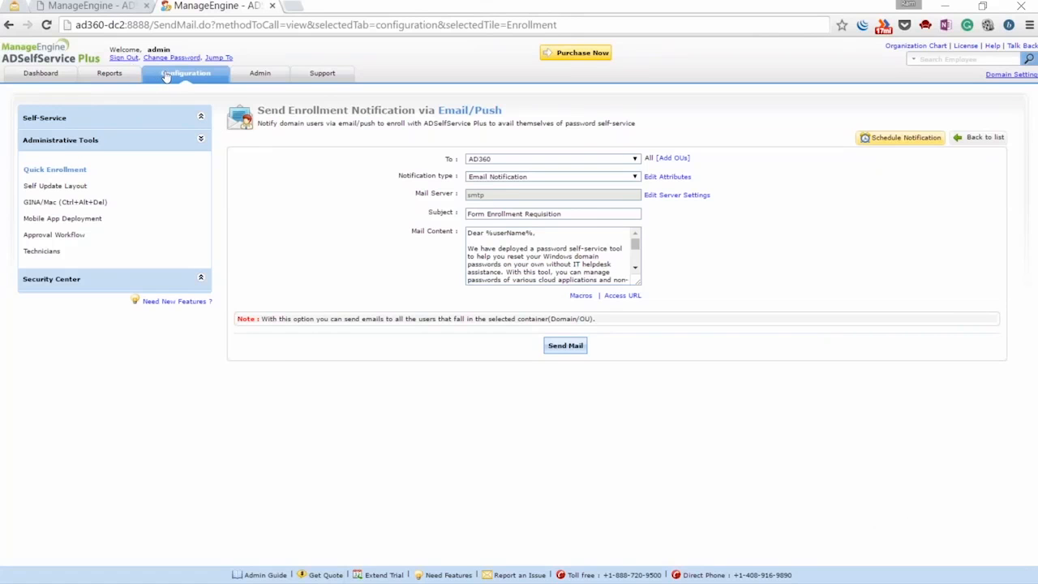
# Go to Quick Enrollment and select the Force Enrollment using Logon Script link
pyautogui.click(65, 173)
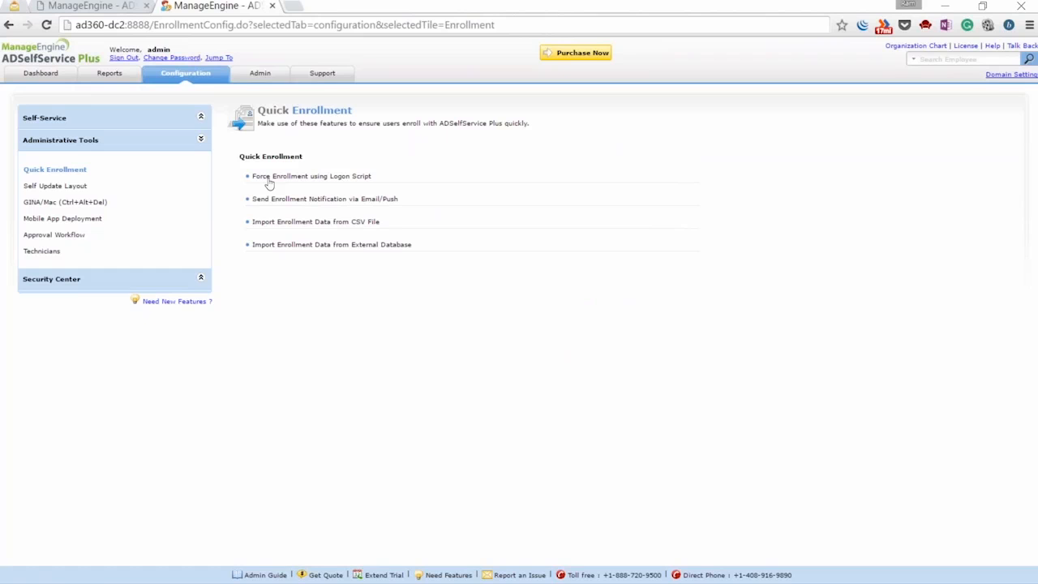
pyautogui.click(268, 180)
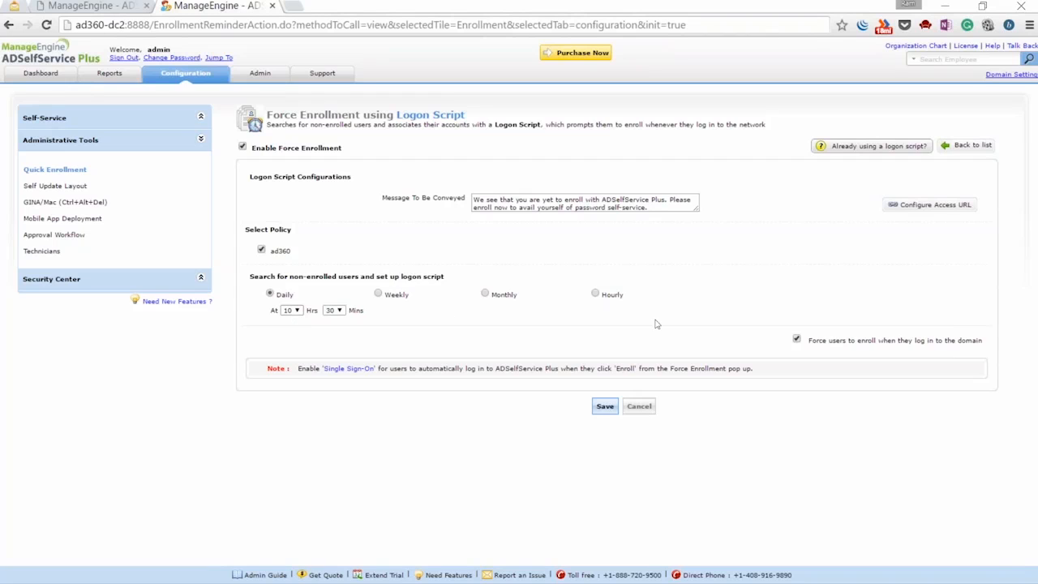
# Keep 'Force users to enroll when they log in to the domain' ticked and save the logon script settings
pyautogui.moveTo(808, 339); pyautogui.dragTo(986, 341)
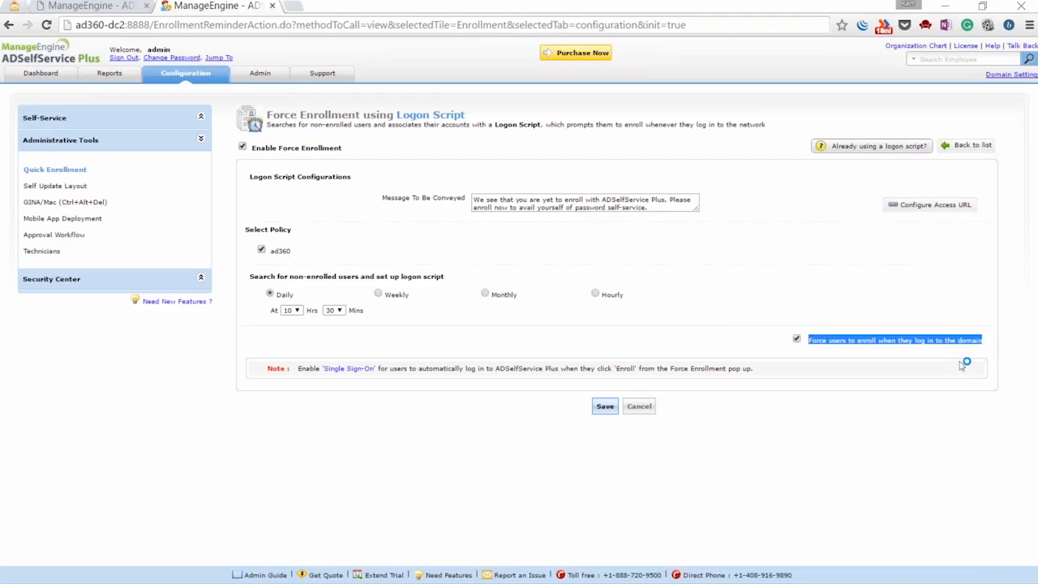
pyautogui.rightClick(800, 345)
pyautogui.click(779, 346)
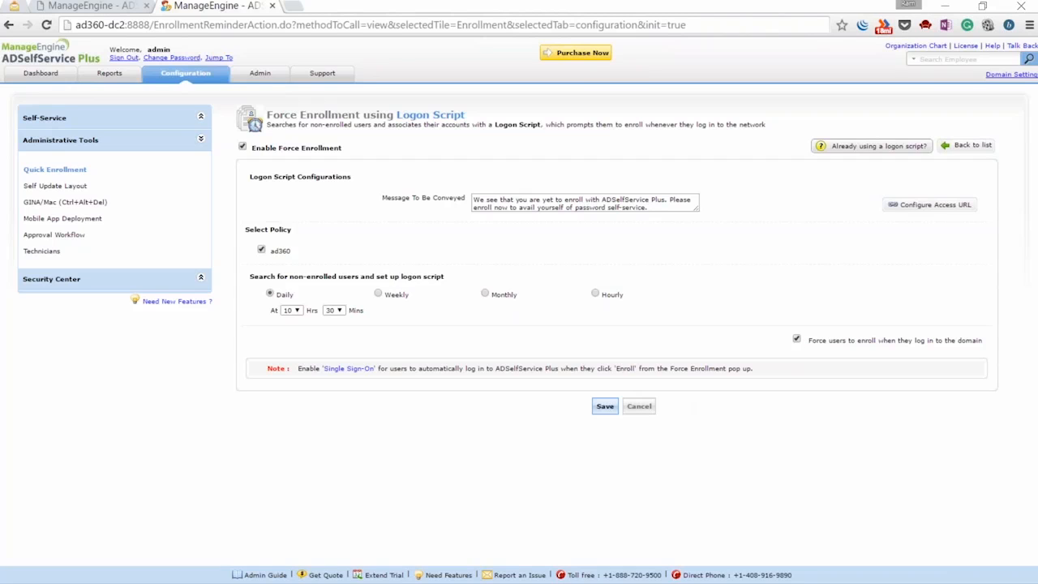
pyautogui.click(606, 408)
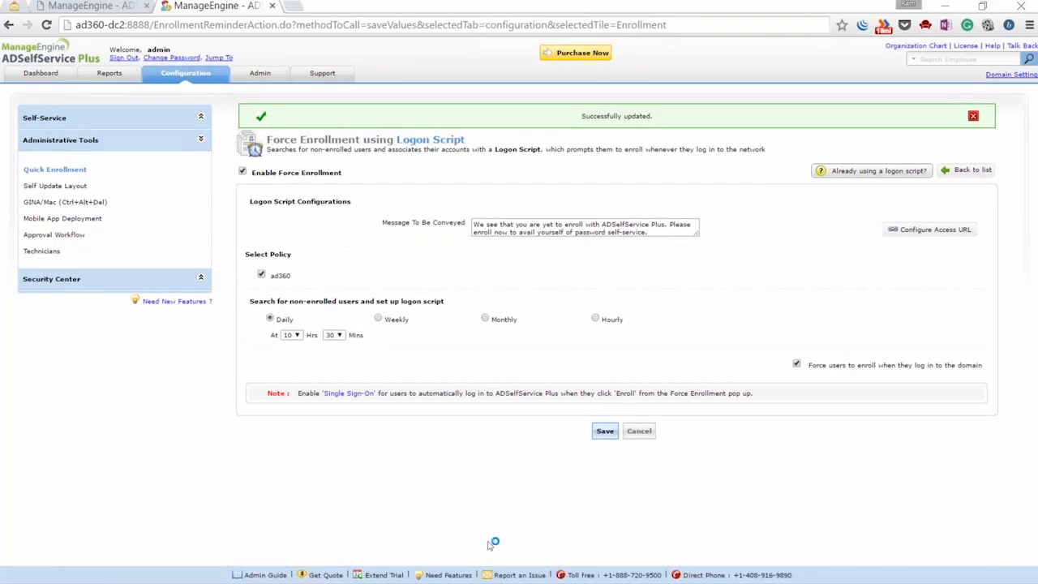
pyautogui.click(219, 571)
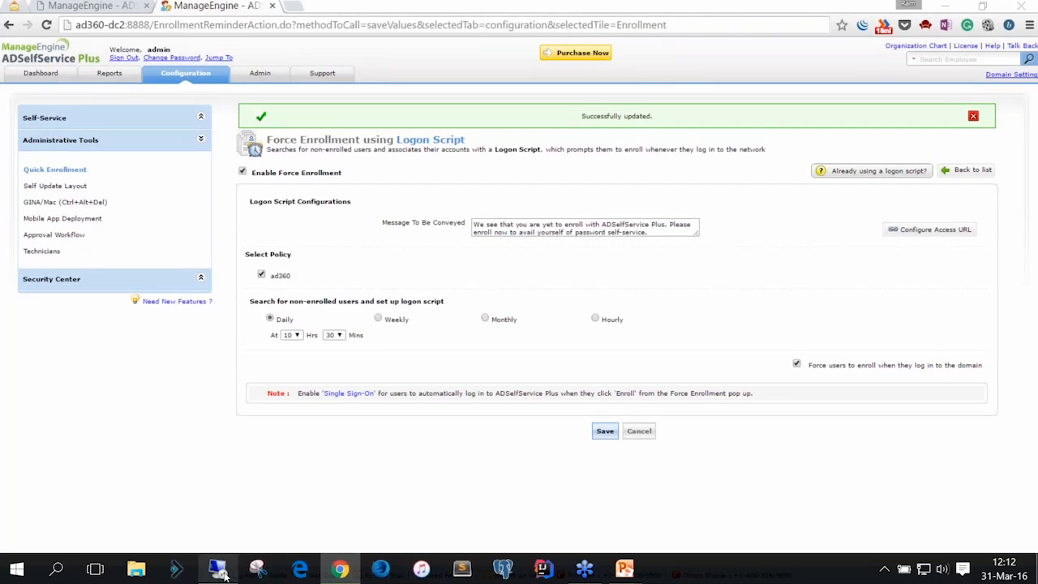
# Try connecting to ad360-dc2 as another domain user, then dismiss the failed sign-in prompt
pyautogui.rightClick(220, 571)
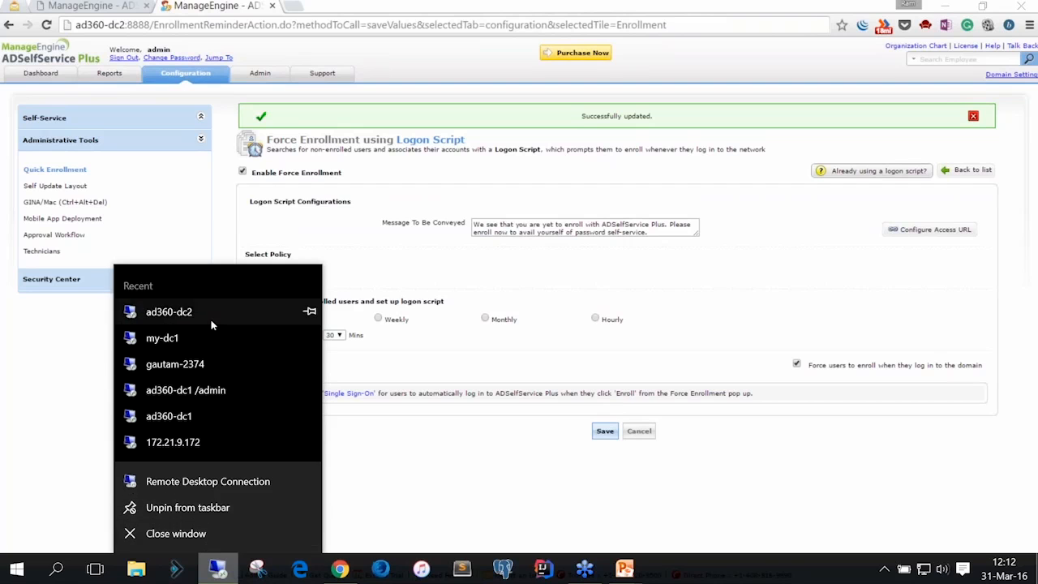
pyautogui.click(203, 310)
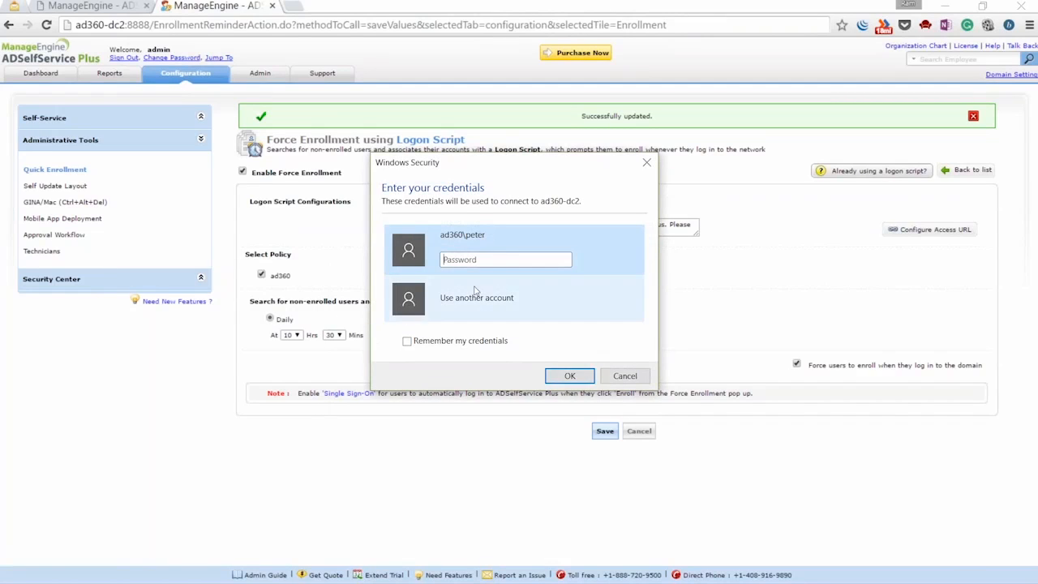
pyautogui.click(477, 294)
pyautogui.write('jonh')
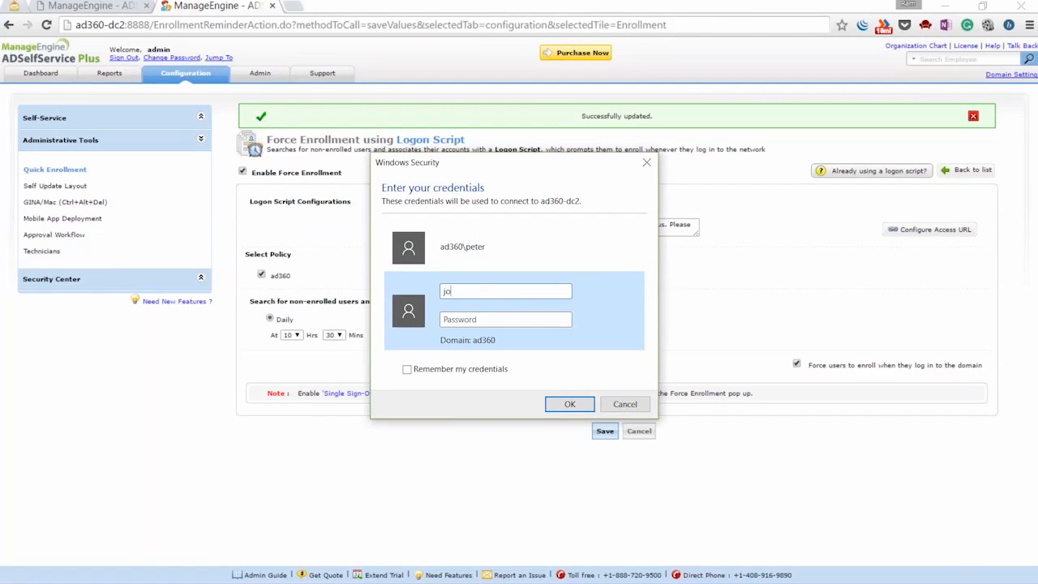
pyautogui.press('BackSpace')
pyautogui.press('BackSpace')
pyautogui.write('hny')
pyautogui.press('Tab')
pyautogui.write('*********')
pyautogui.click(569, 404)
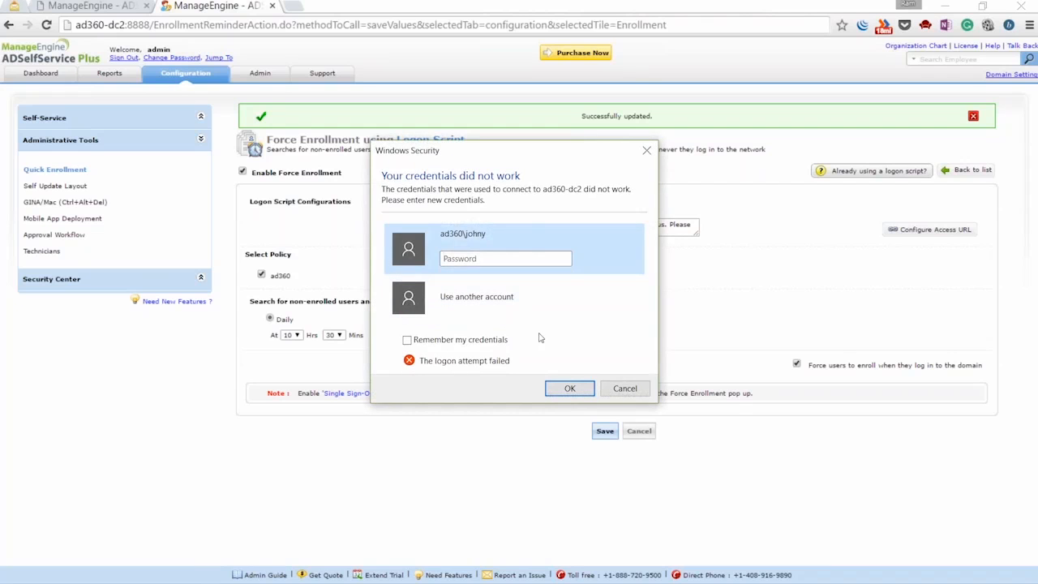
pyautogui.click(646, 150)
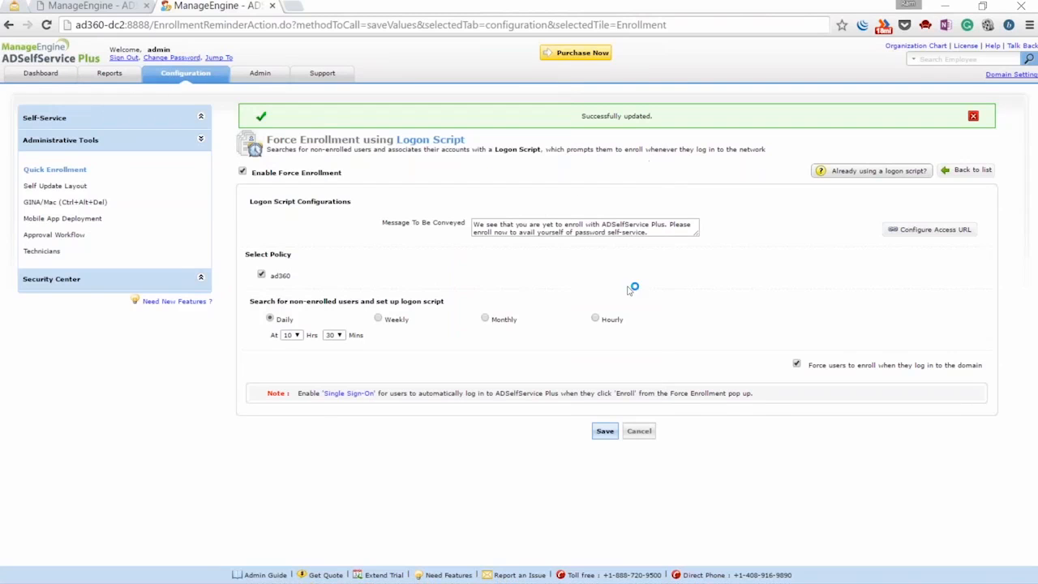
# Relaunch mstsc and sign in to ad360-dc2 with the domain user's credentials
pyautogui.press('super+r')
pyautogui.press('Return')
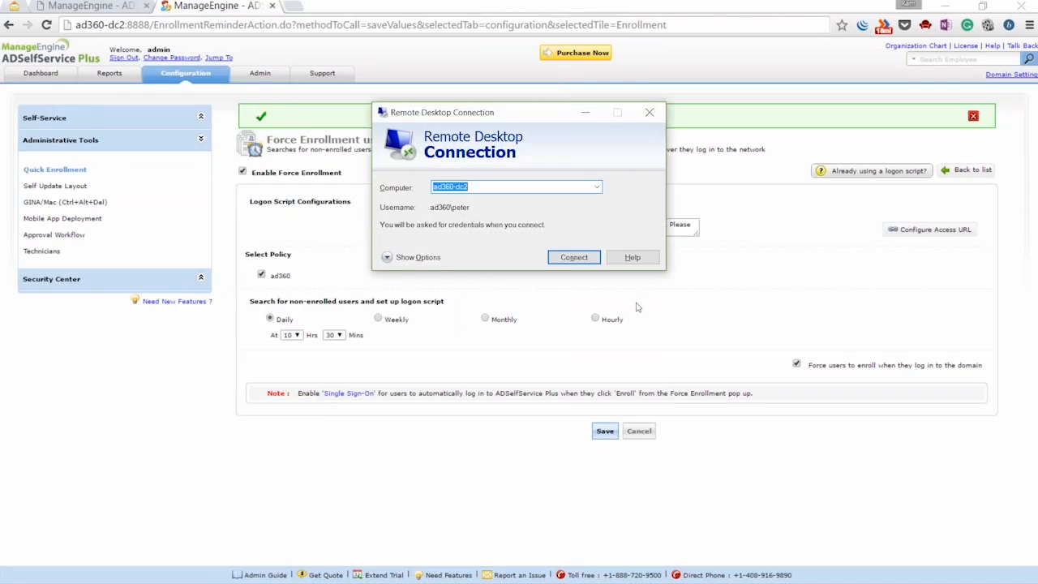
pyautogui.click(568, 257)
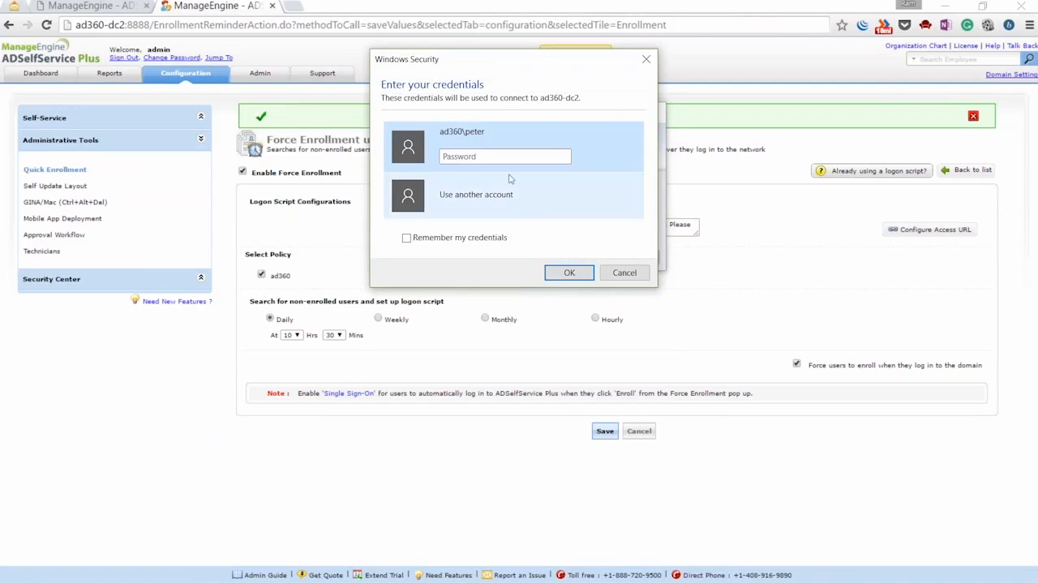
pyautogui.click(478, 197)
pyautogui.write('johny')
pyautogui.press('Tab')
pyautogui.write('*******')
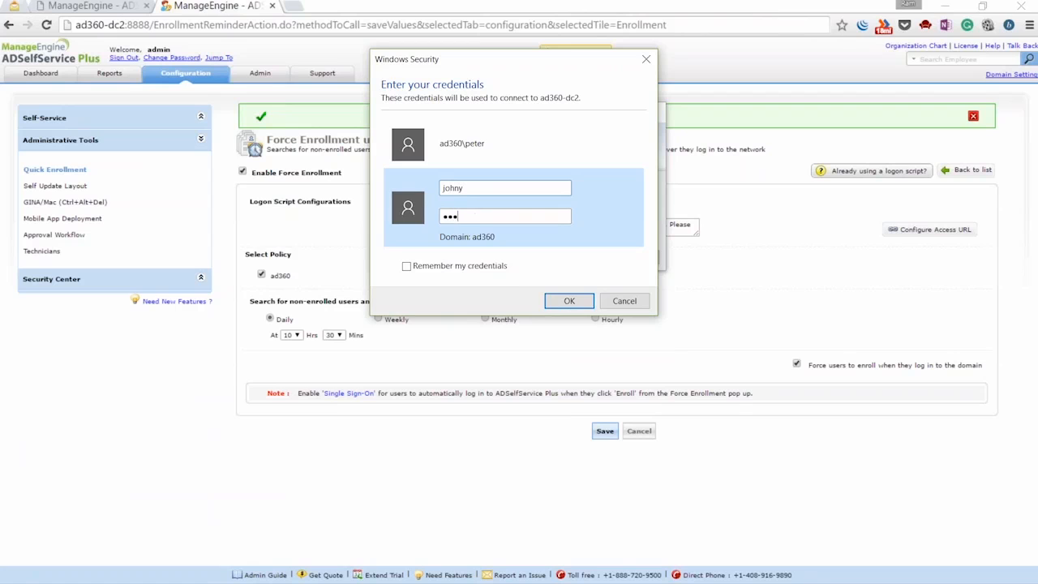
pyautogui.click(552, 301)
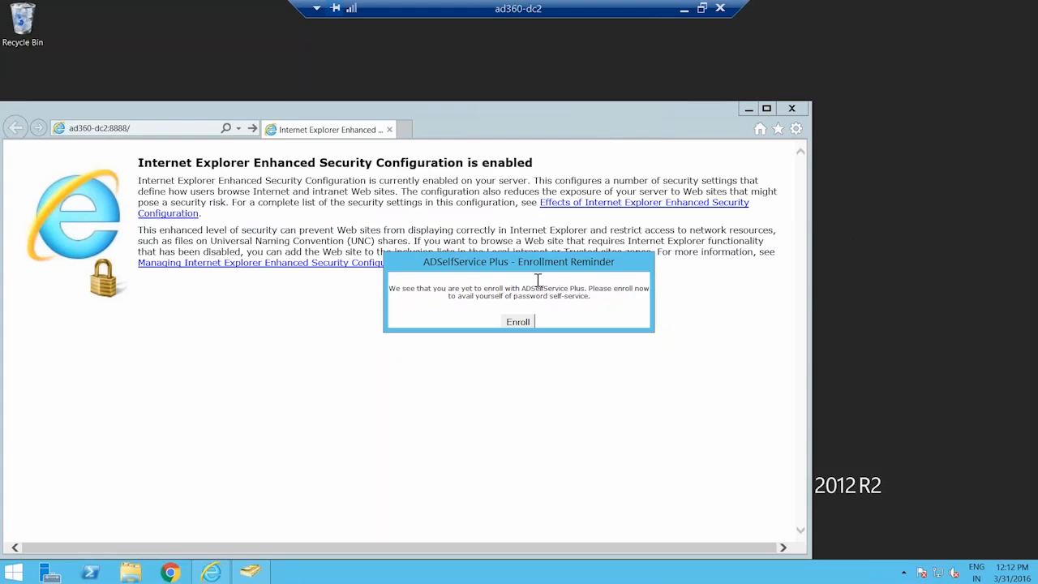
# Move the reminder and Internet Explorer windows aside, then choose Enroll on the enrollment reminder
pyautogui.moveTo(534, 274); pyautogui.dragTo(513, 206)
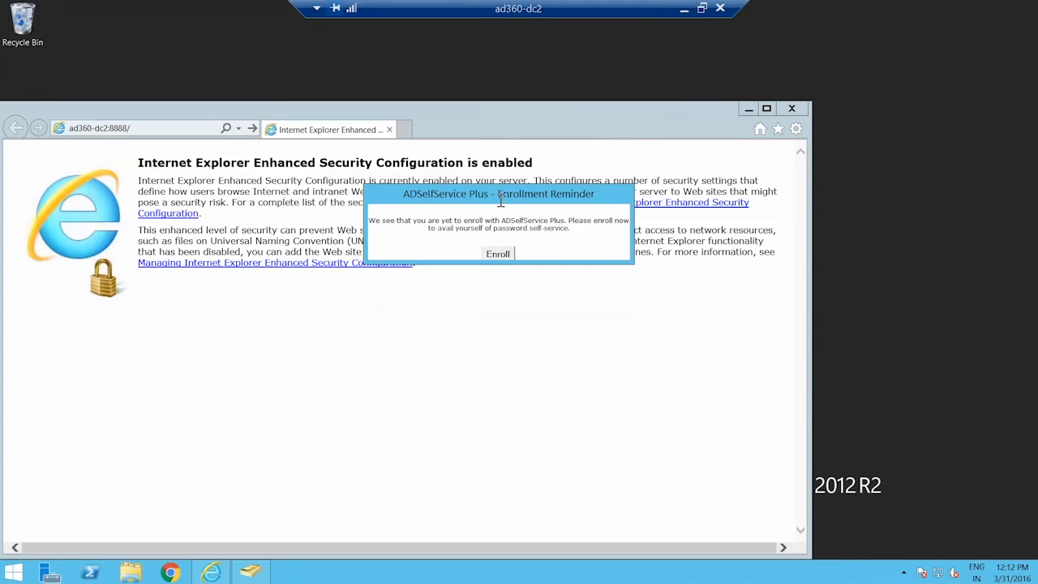
pyautogui.click(493, 119)
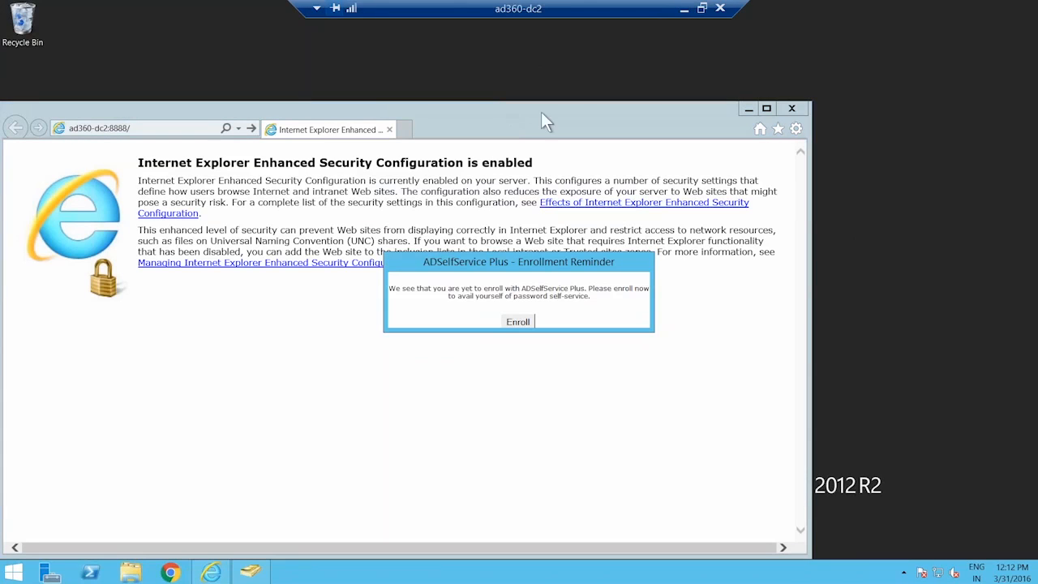
pyautogui.moveTo(486, 115)
pyautogui.mouseDown()
pyautogui.moveTo(748, 113)
pyautogui.moveTo(520, 104)
pyautogui.moveTo(502, 120)
pyautogui.mouseUp()
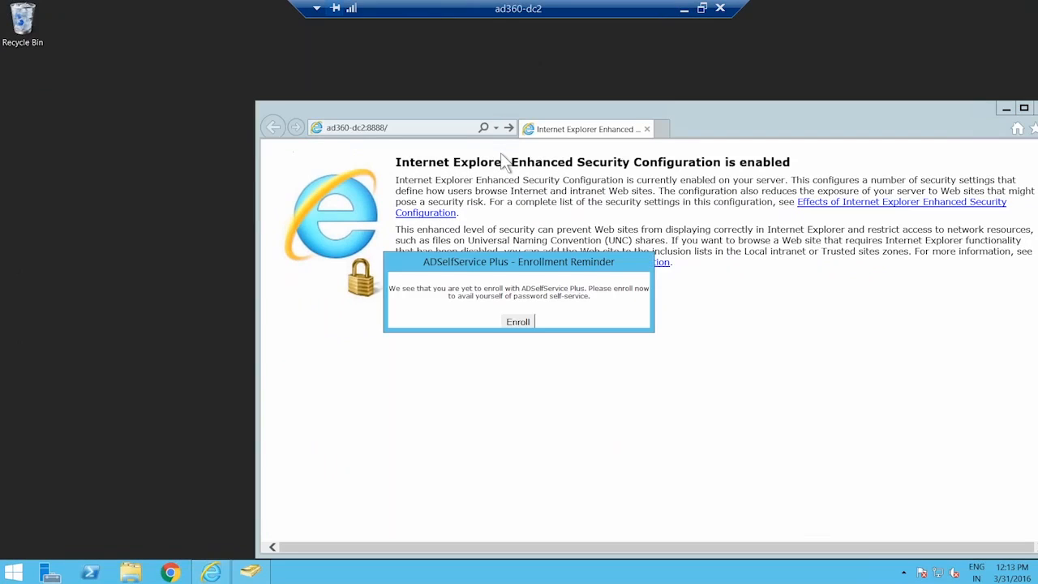
pyautogui.moveTo(572, 265); pyautogui.dragTo(582, 227)
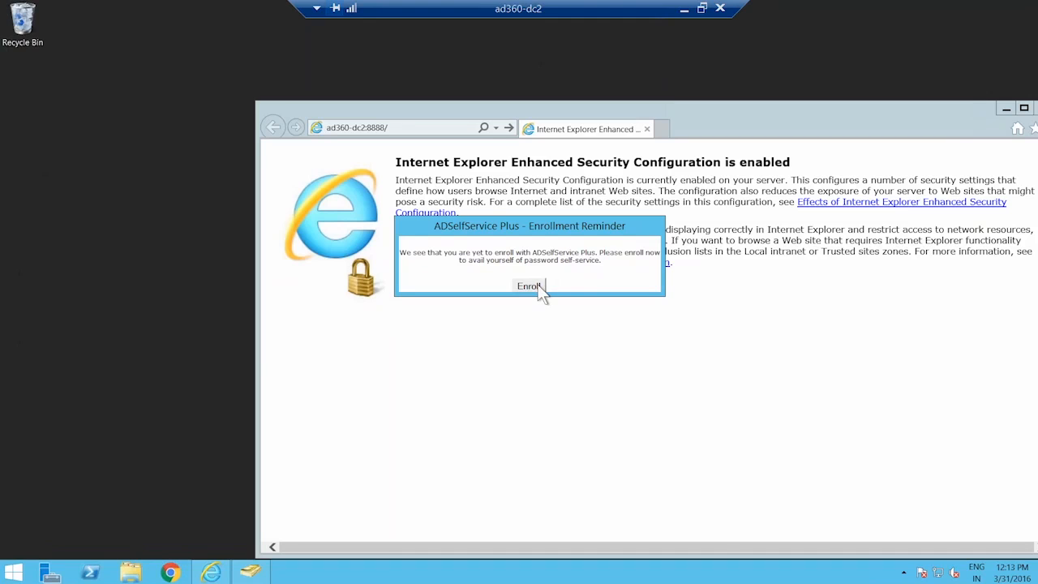
pyautogui.click(531, 286)
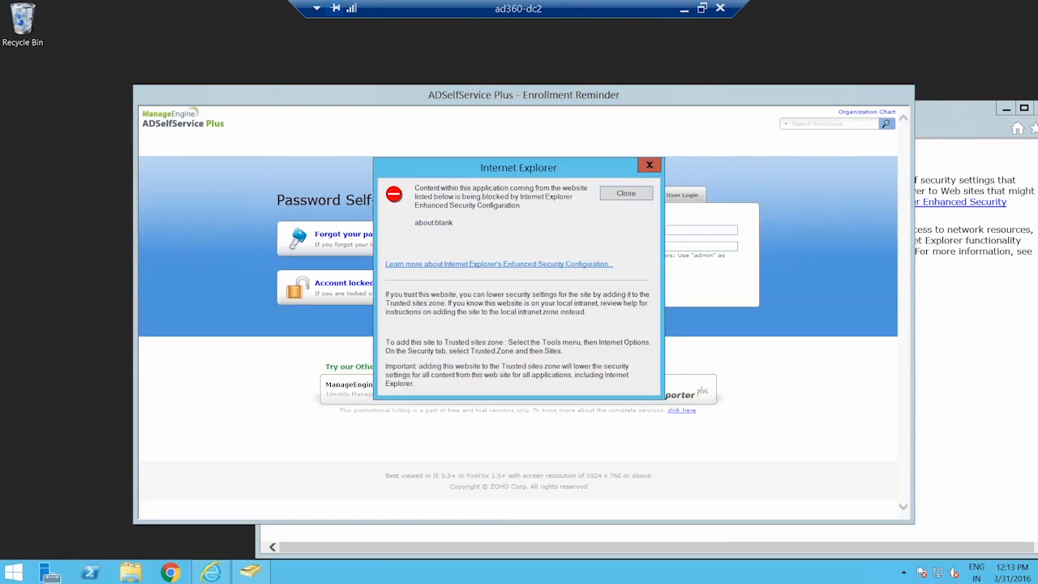
# Close the blocked-content warning and sign in to the portal with the domain user's credentials
pyautogui.click(625, 193)
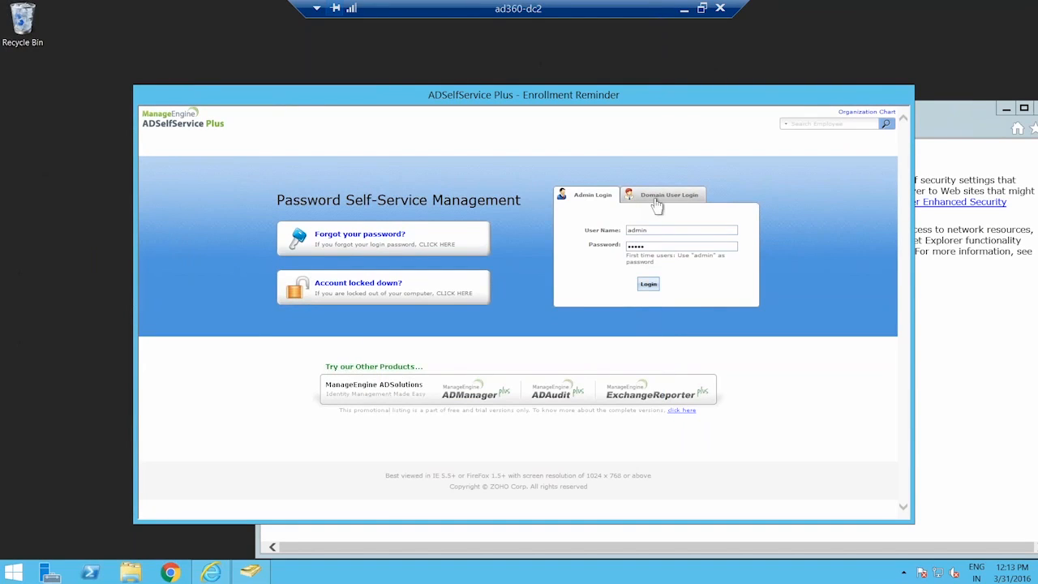
pyautogui.click(654, 197)
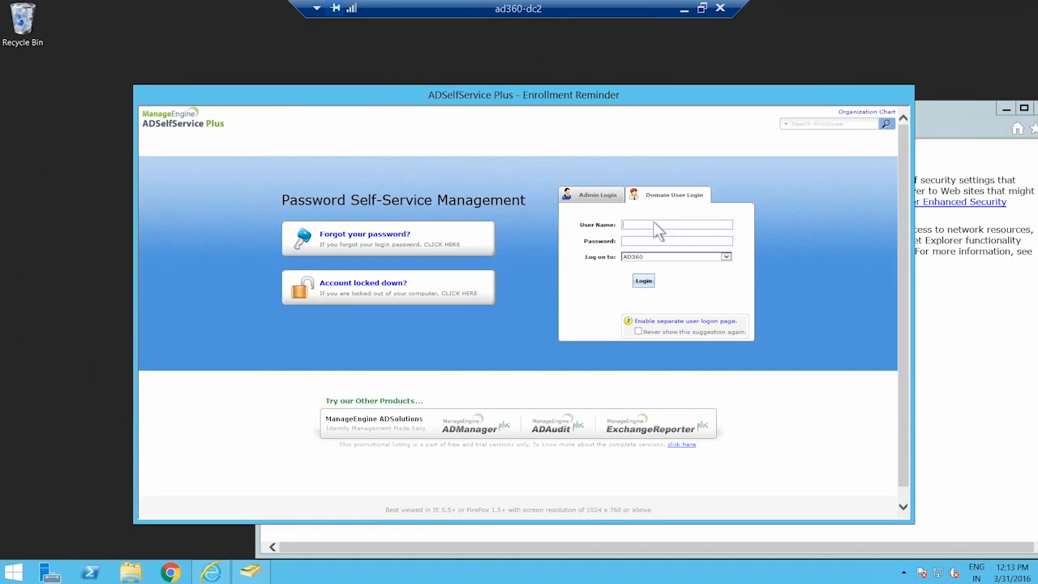
pyautogui.write('jonhy')
pyautogui.press('BackSpace')
pyautogui.press('BackSpace')
pyautogui.press('BackSpace')
pyautogui.write('hn*****')
pyautogui.click(644, 280)
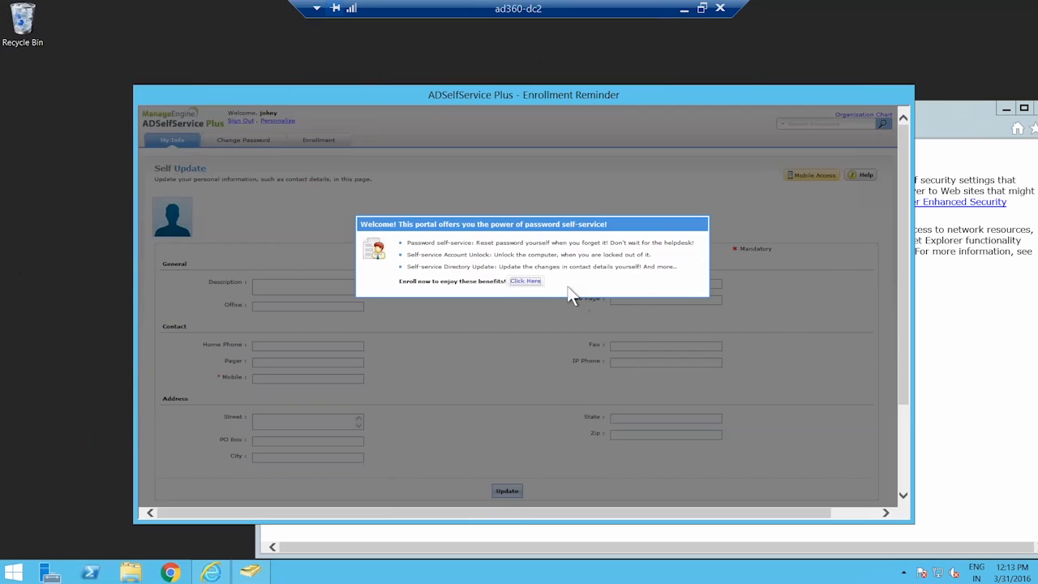
# Start enrollment from the welcome prompt, sign out, reopen Domain User Login, and minimise the RDP session
pyautogui.click(525, 281)
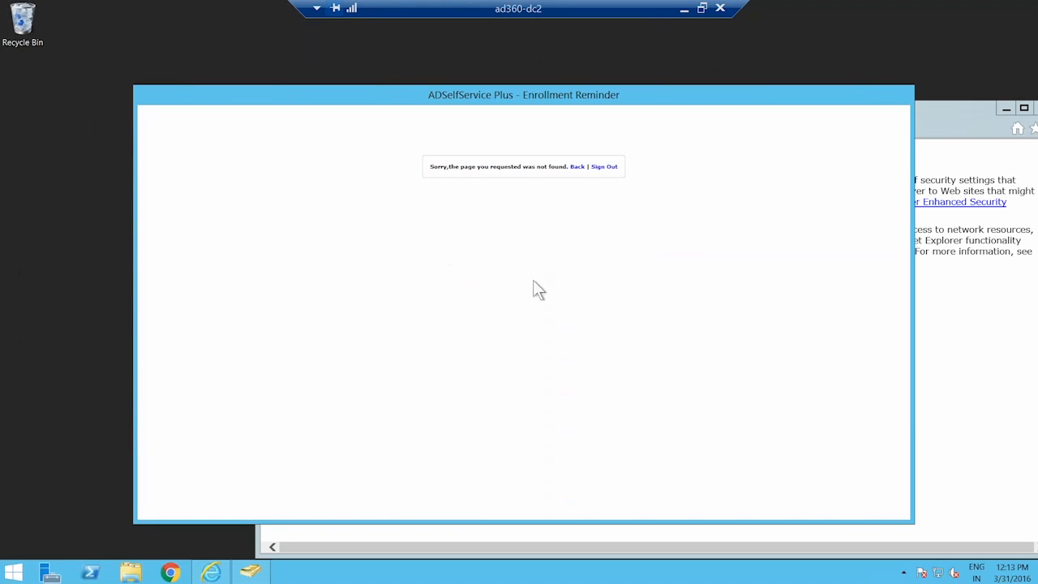
pyautogui.click(597, 167)
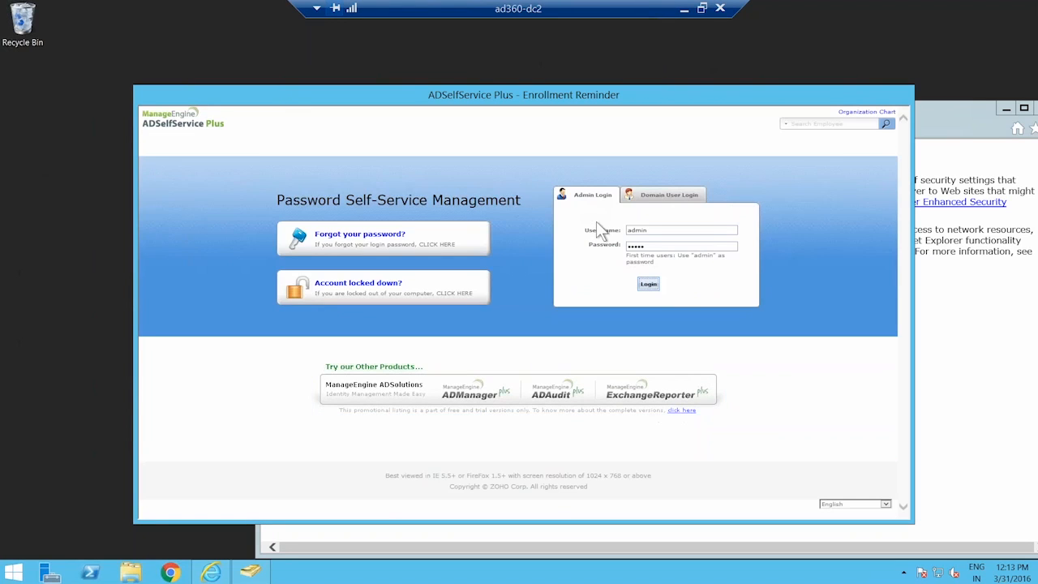
pyautogui.click(635, 281)
pyautogui.click(651, 205)
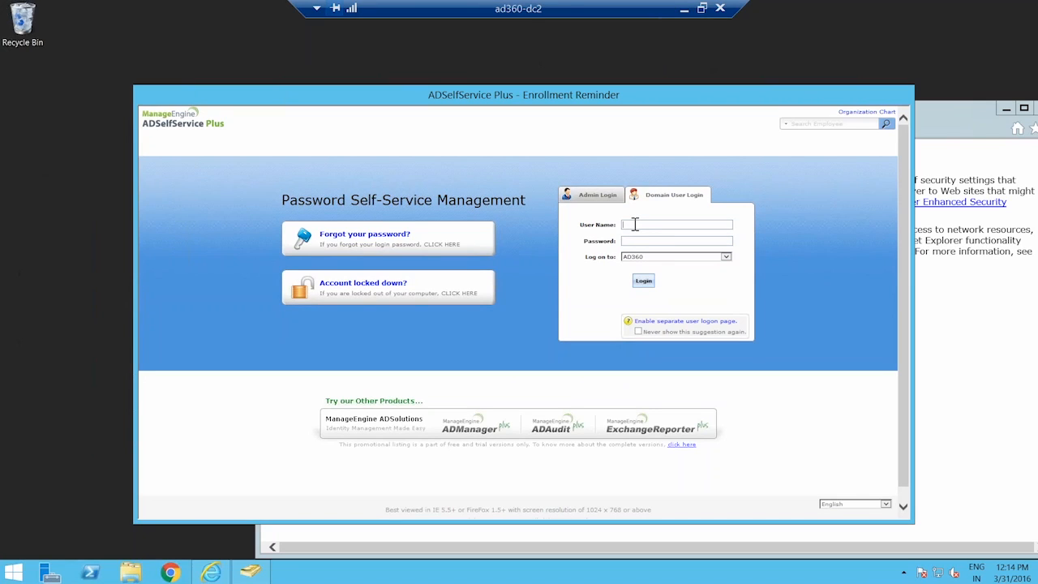
pyautogui.click(683, 10)
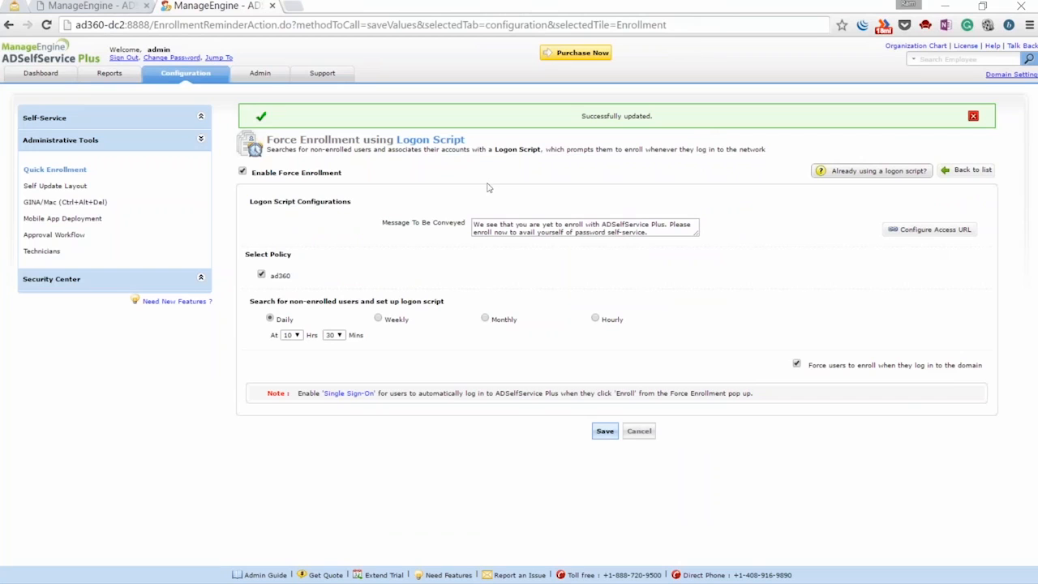
# In Admin > Logon Settings, tick Hide Self Service Admin Login and Enable Single Sign-On
pyautogui.click(973, 116)
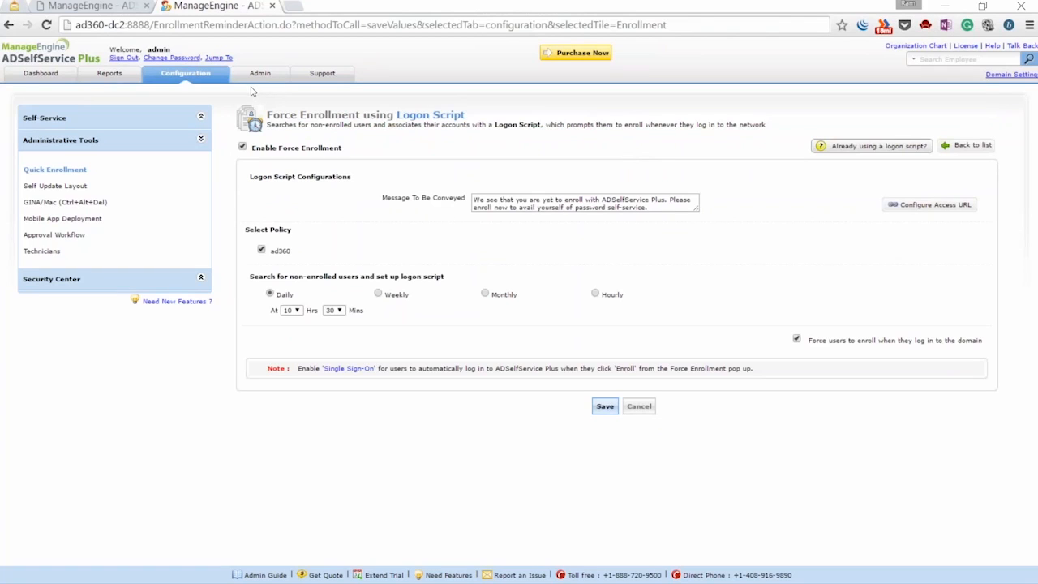
pyautogui.click(259, 74)
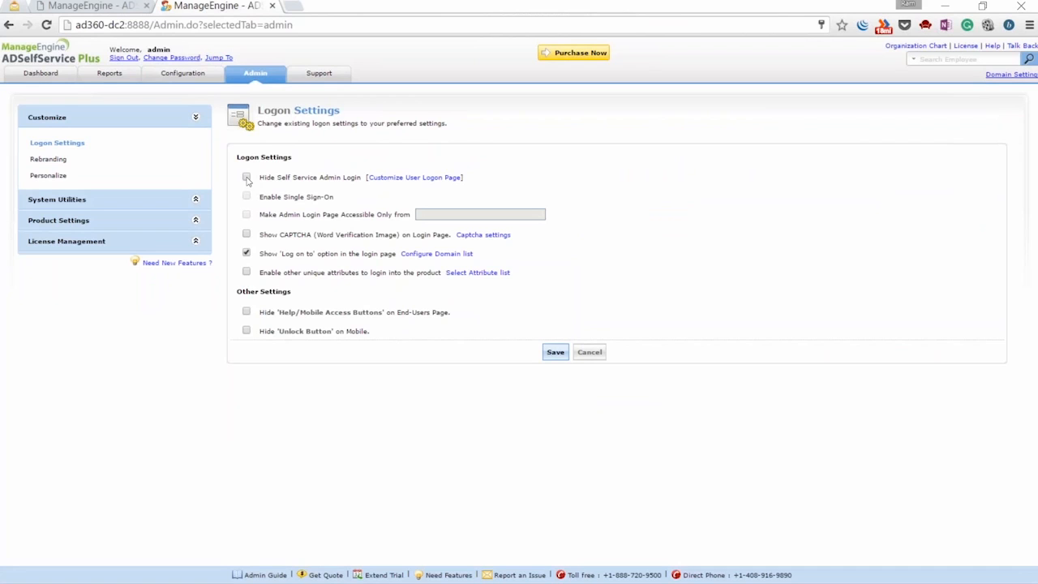
pyautogui.click(247, 177)
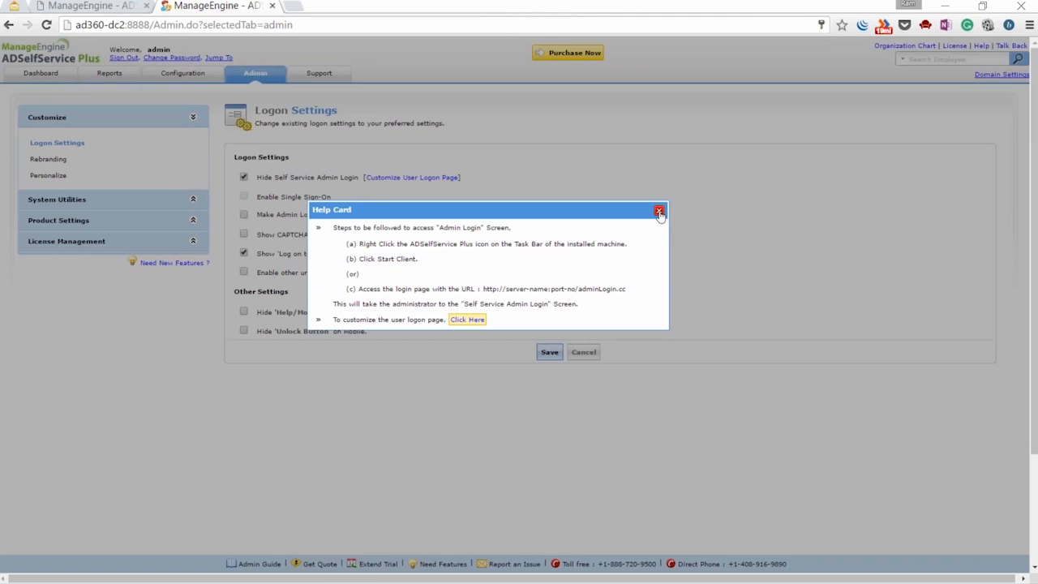
pyautogui.click(659, 211)
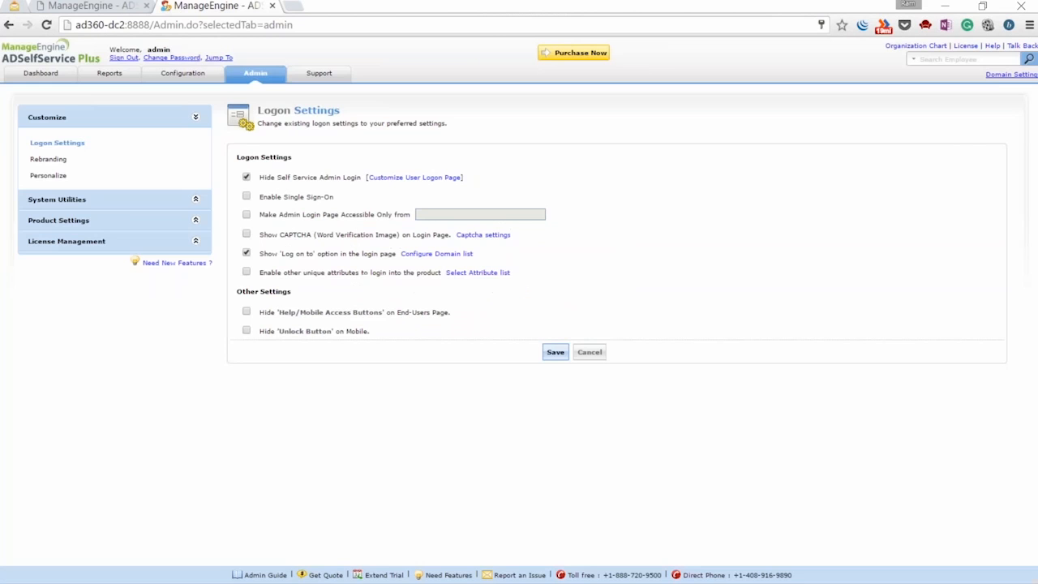
pyautogui.click(247, 197)
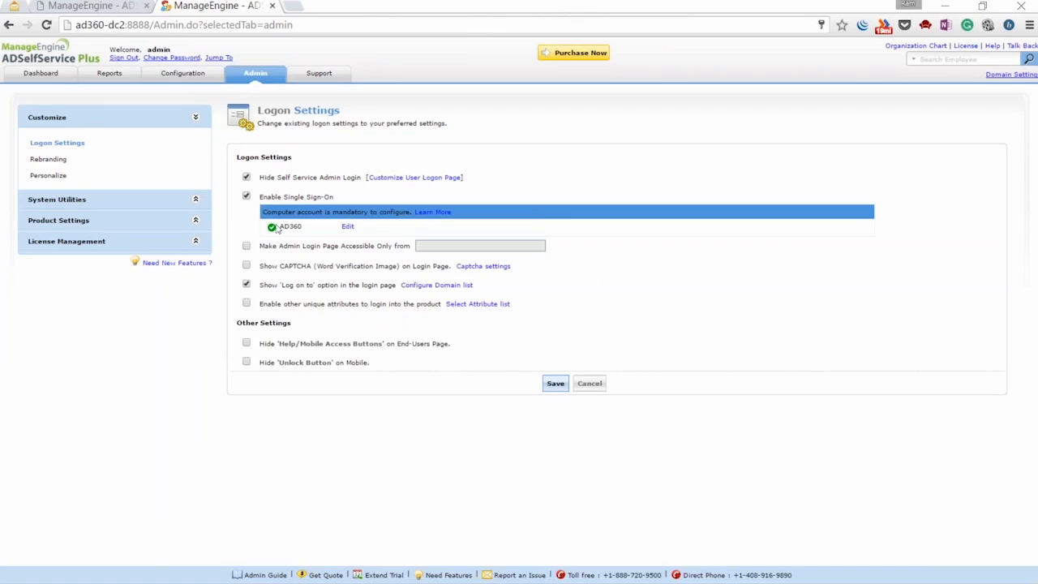
# Review AD360's NTLMv2 computer account settings and Advanced DNS fields, then save the logon settings
pyautogui.click(348, 228)
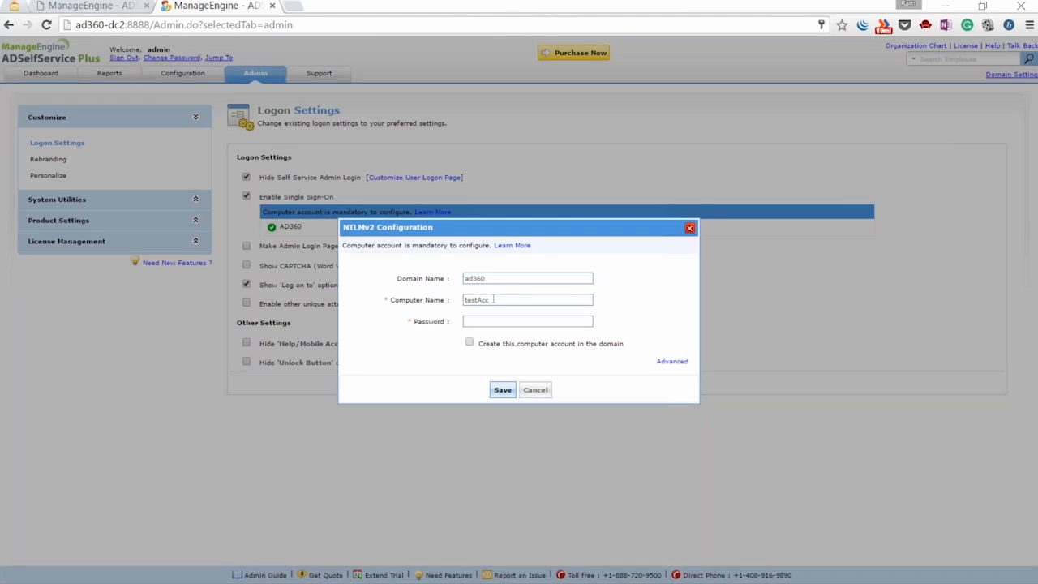
pyautogui.click(527, 321)
pyautogui.click(672, 362)
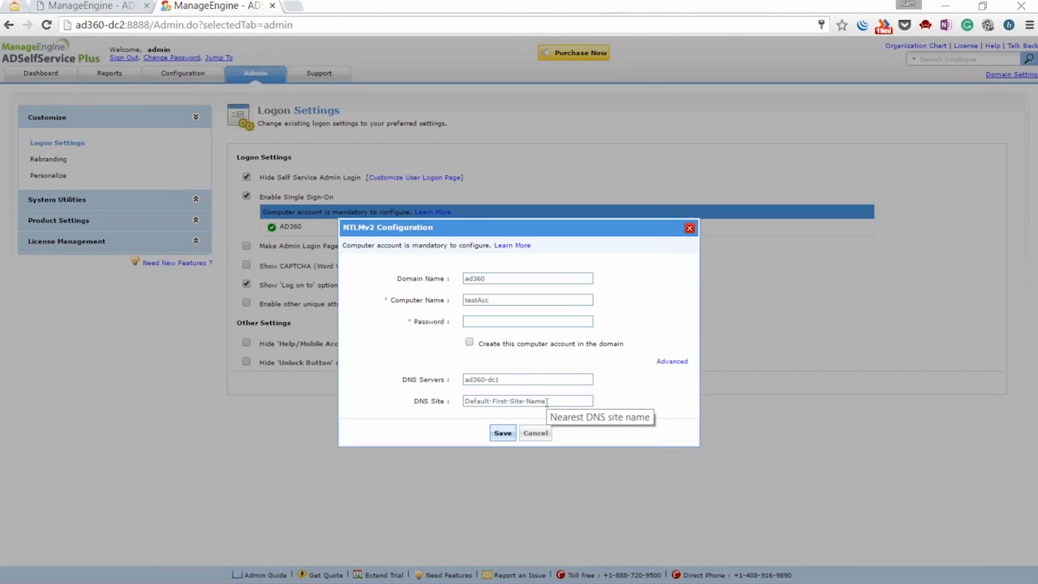
pyautogui.click(689, 230)
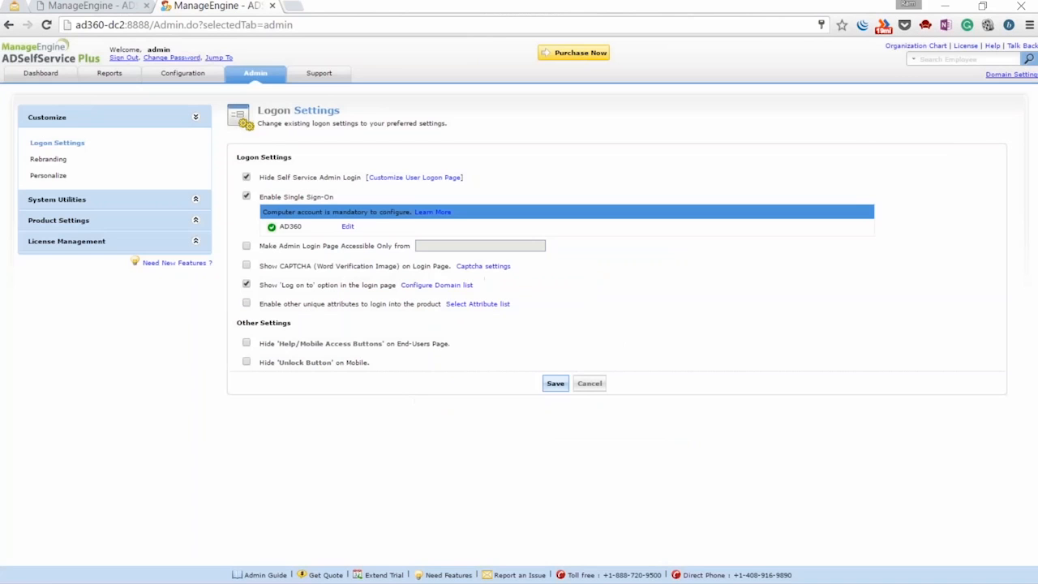
pyautogui.click(555, 384)
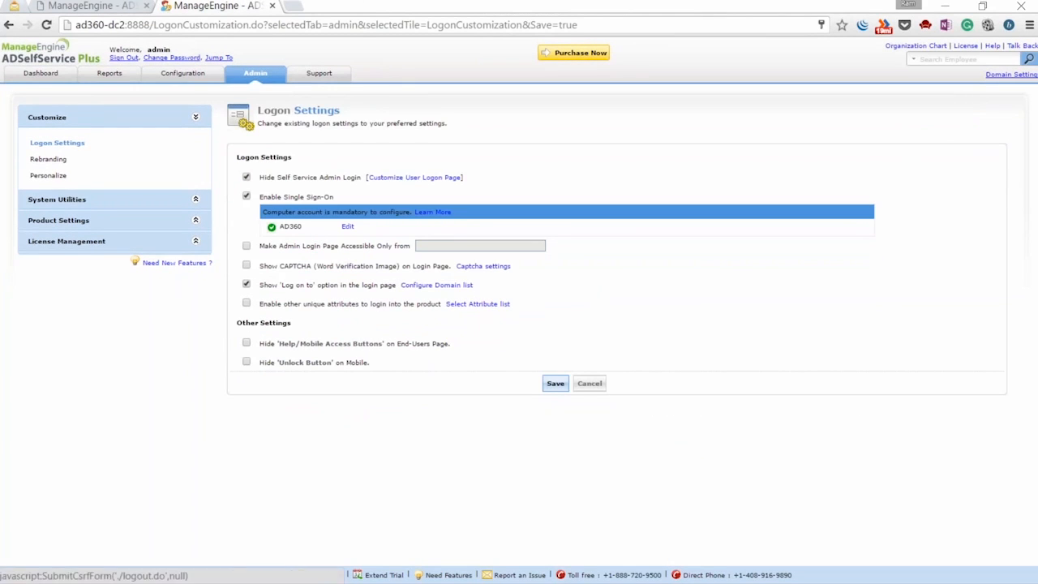
# Sign out of the admin console and bring the Remote Desktop session back to the front
pyautogui.click(123, 58)
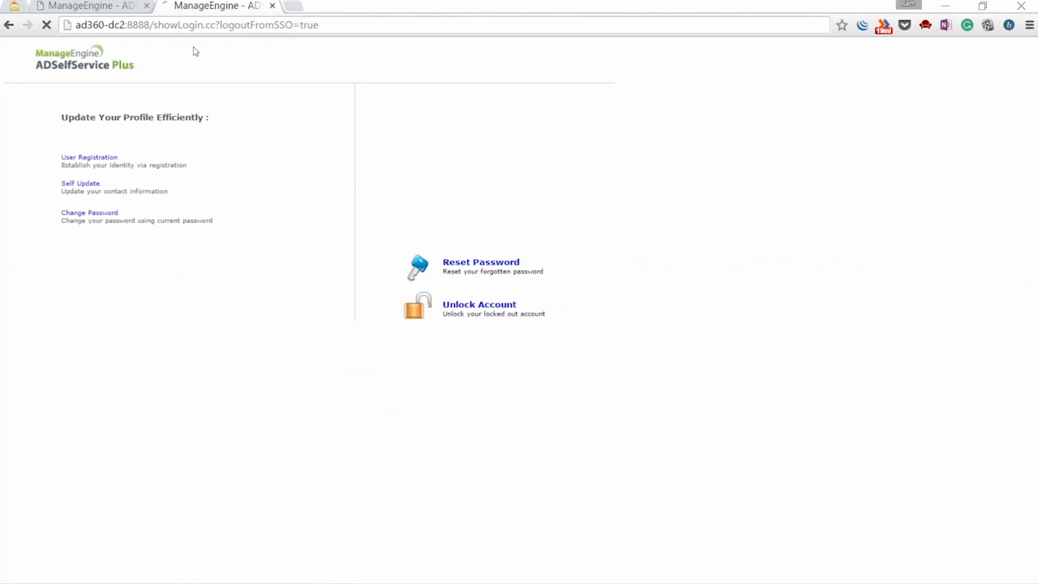
pyautogui.moveTo(505, 581)
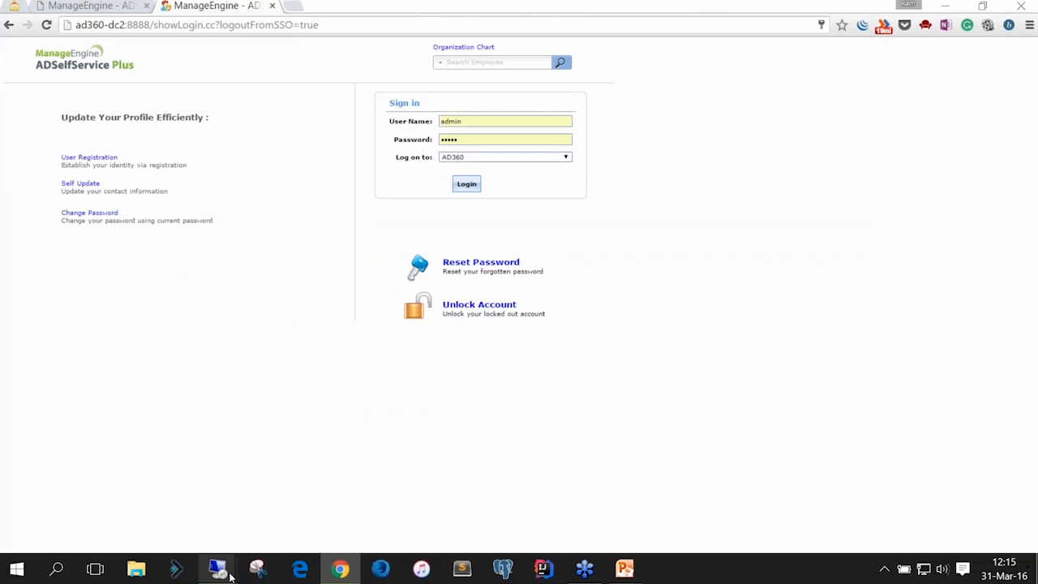
pyautogui.moveTo(230, 575)
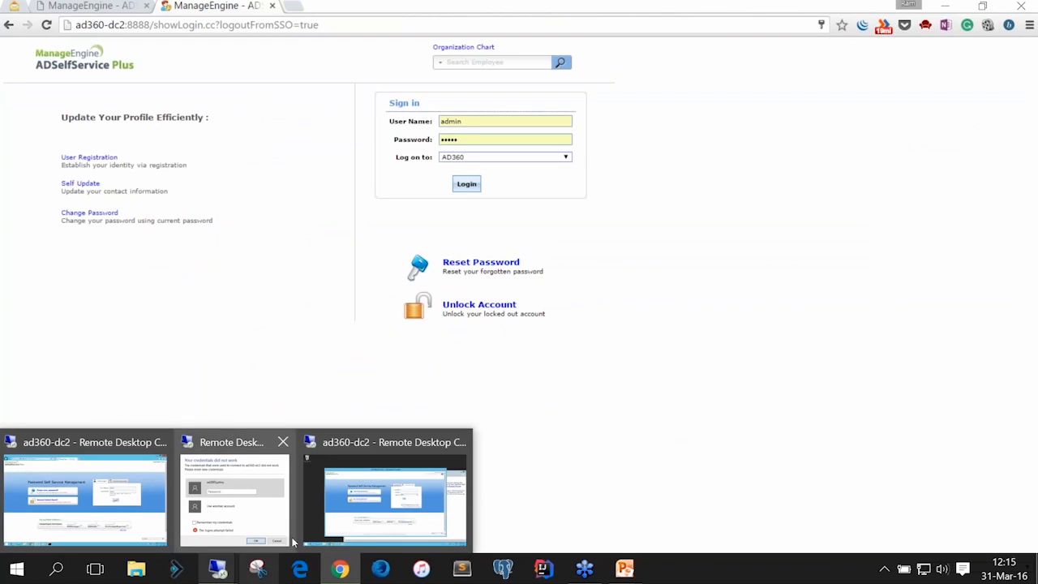
pyautogui.click(330, 525)
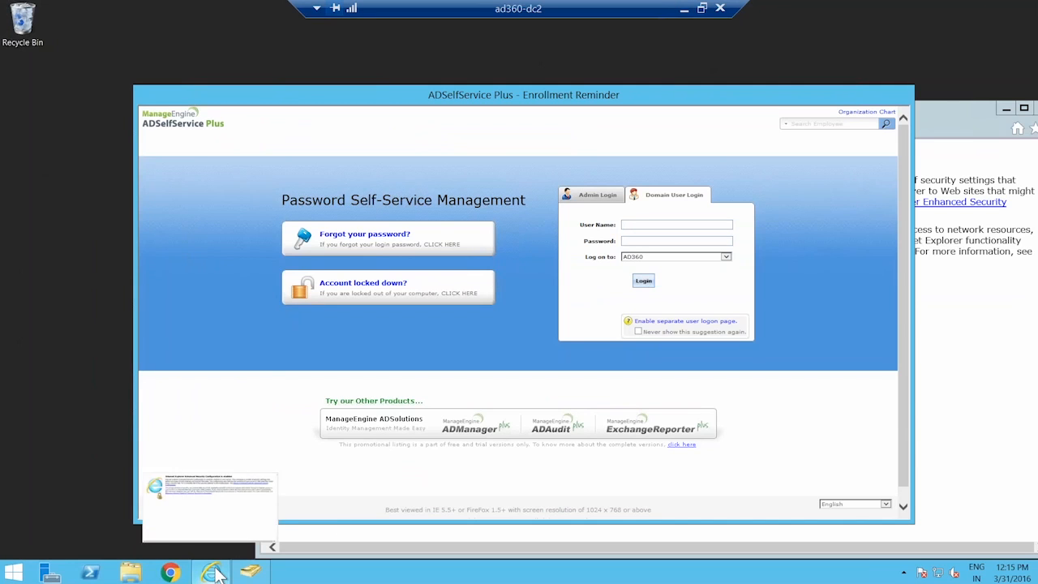
# Switch to the admin sign-in form in the remote browser, then select its page address
pyautogui.click(982, 293)
pyautogui.click(696, 95)
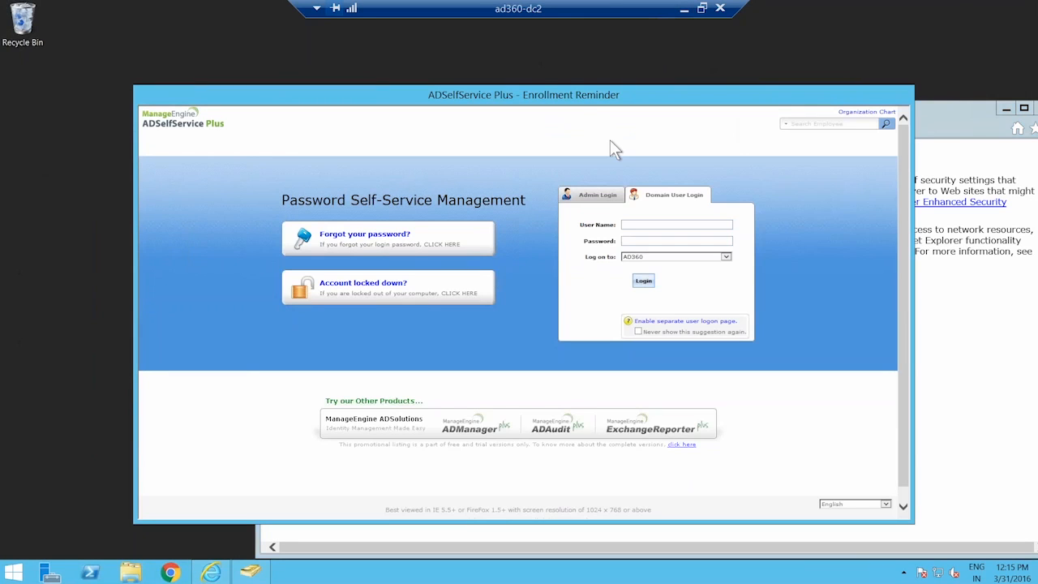
pyautogui.click(596, 198)
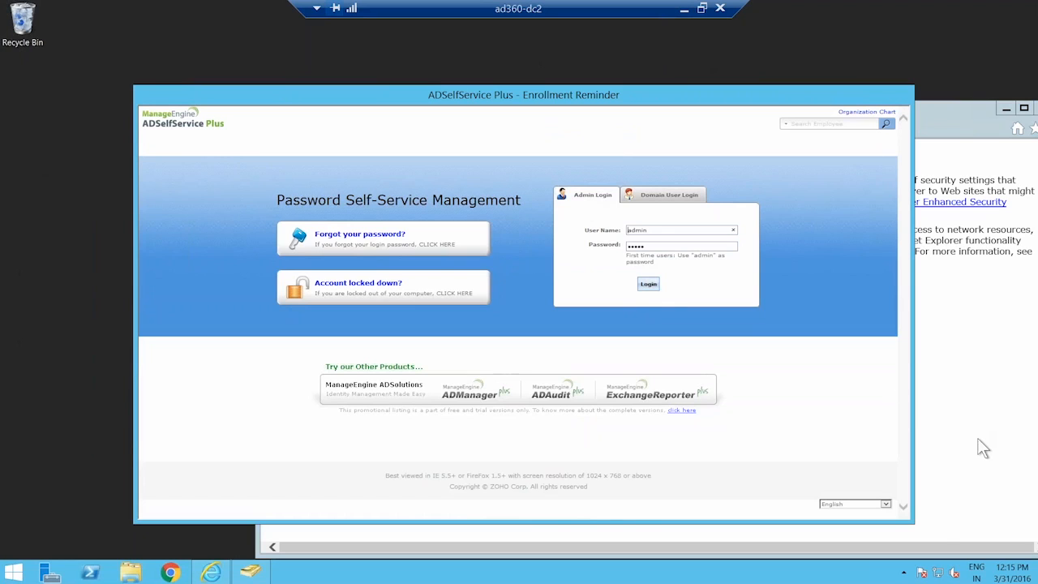
pyautogui.click(681, 8)
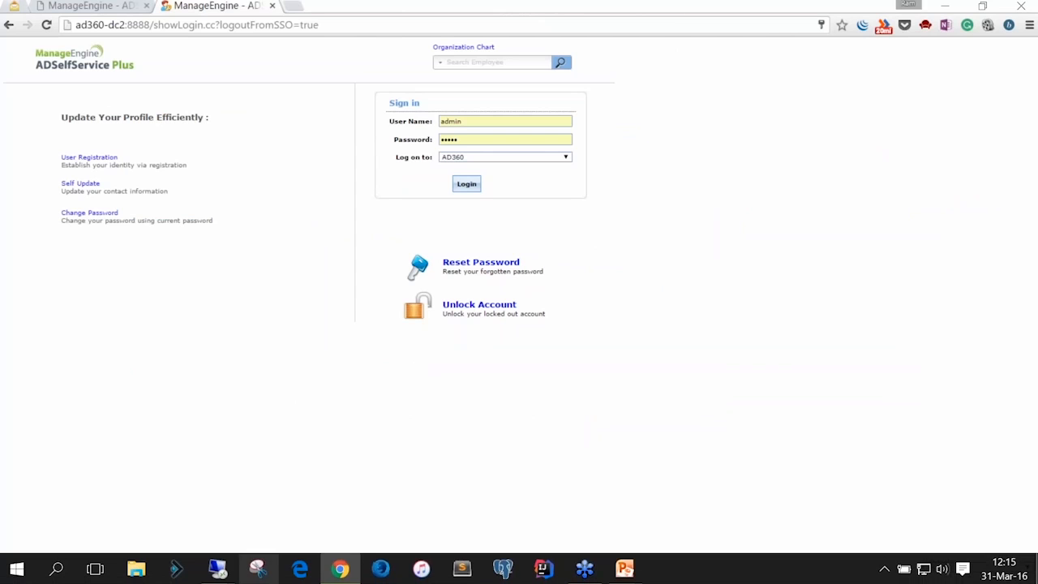
pyautogui.moveTo(229, 570)
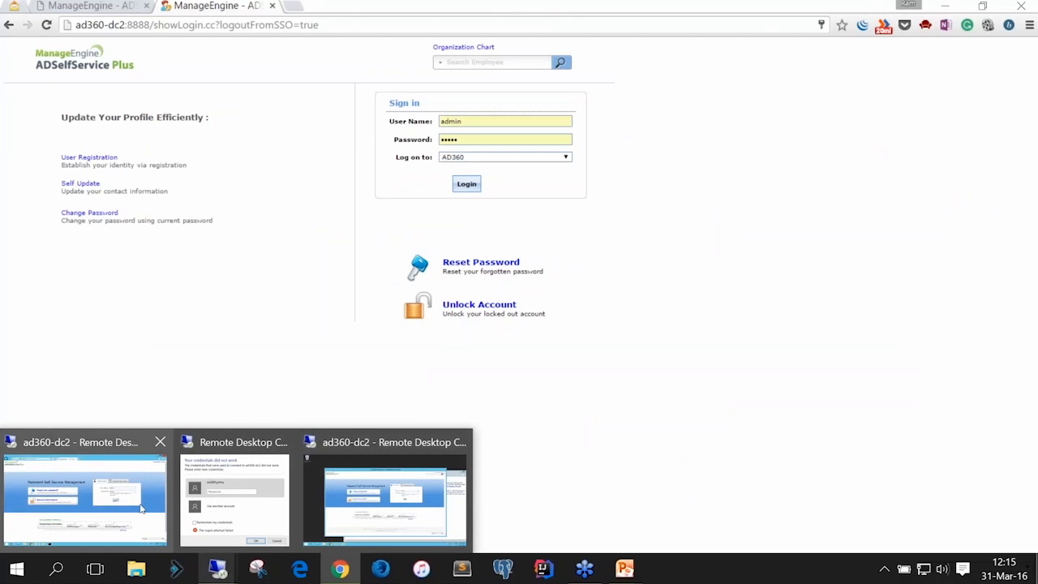
pyautogui.click(143, 508)
pyautogui.click(147, 27)
# Strip authorization.do from the address, sign in as administrator, view Logon Settings, and sign out
pyautogui.moveTo(147, 27); pyautogui.dragTo(212, 27)
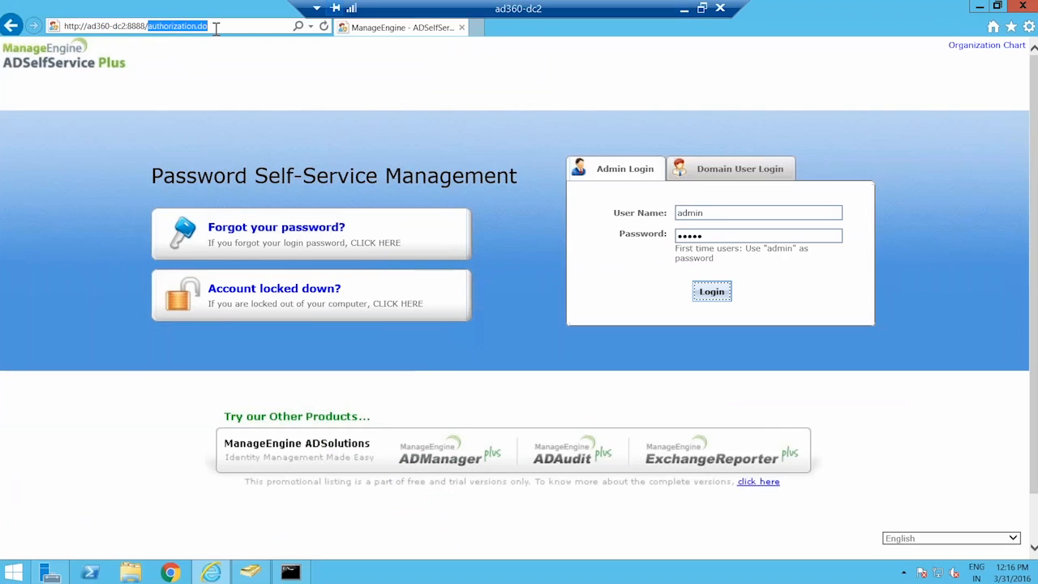
pyautogui.press('BackSpace')
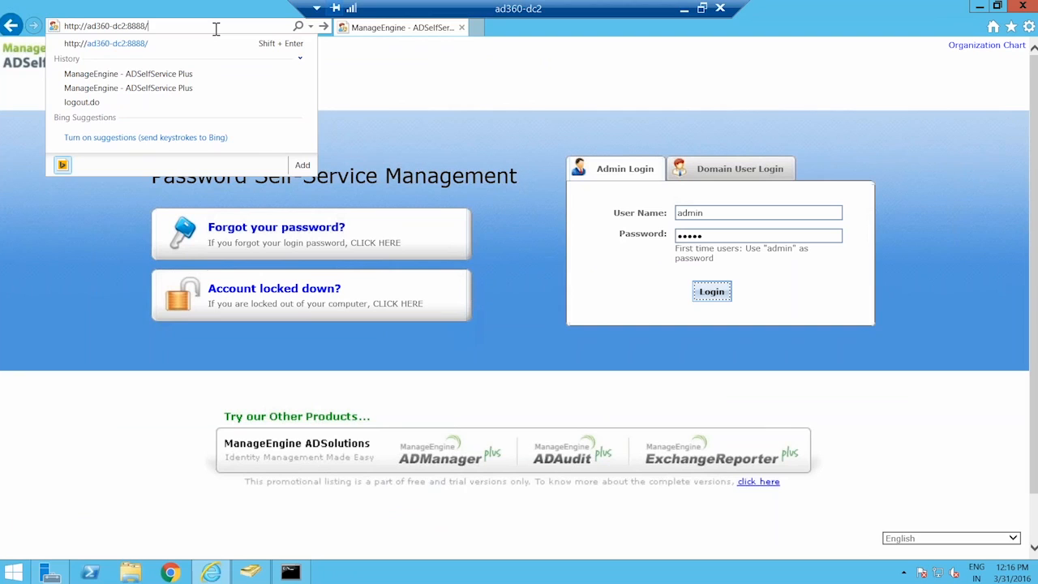
pyautogui.press('Return')
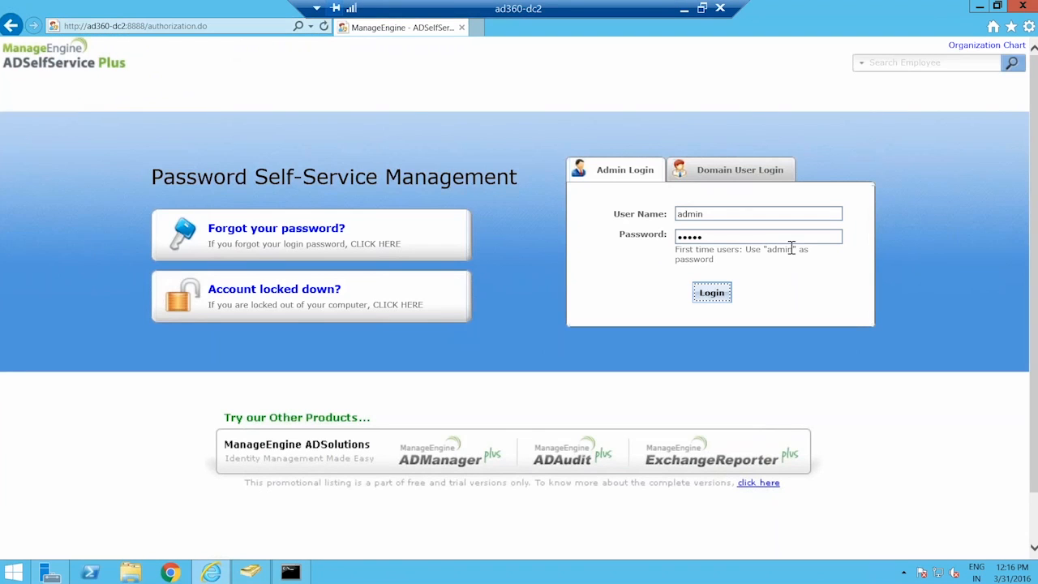
pyautogui.click(708, 296)
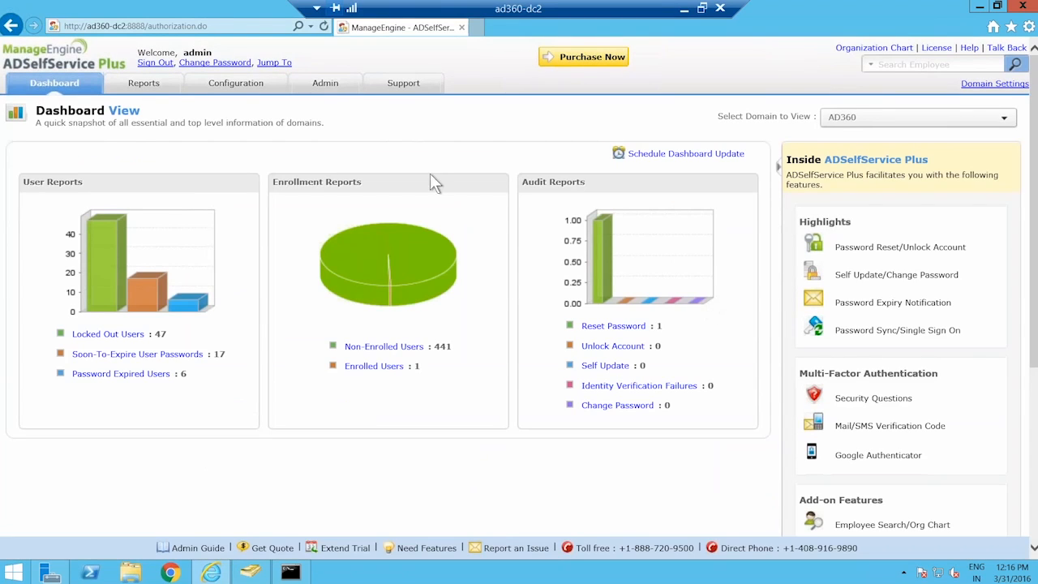
pyautogui.click(325, 84)
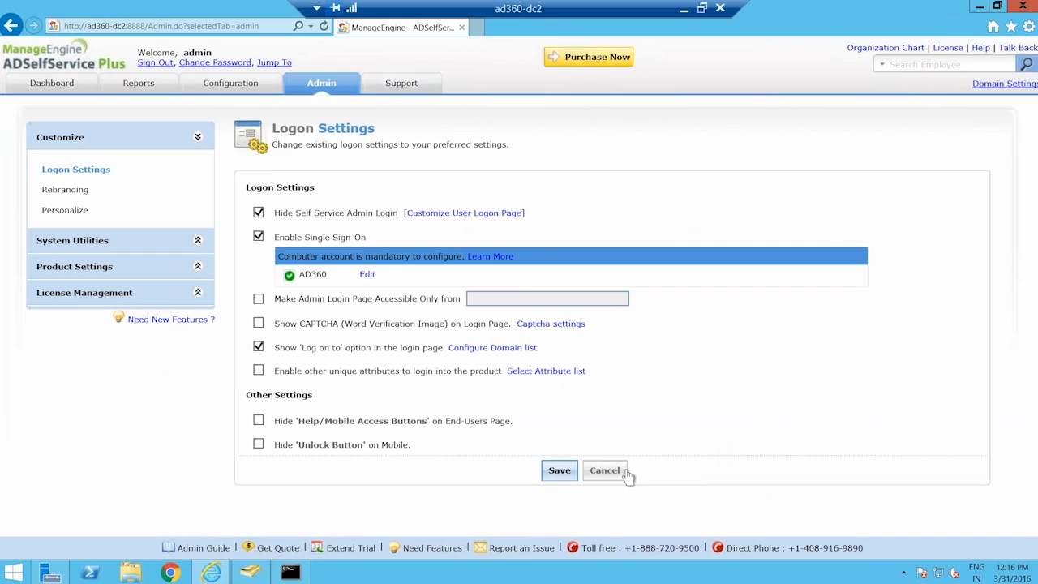
pyautogui.click(157, 64)
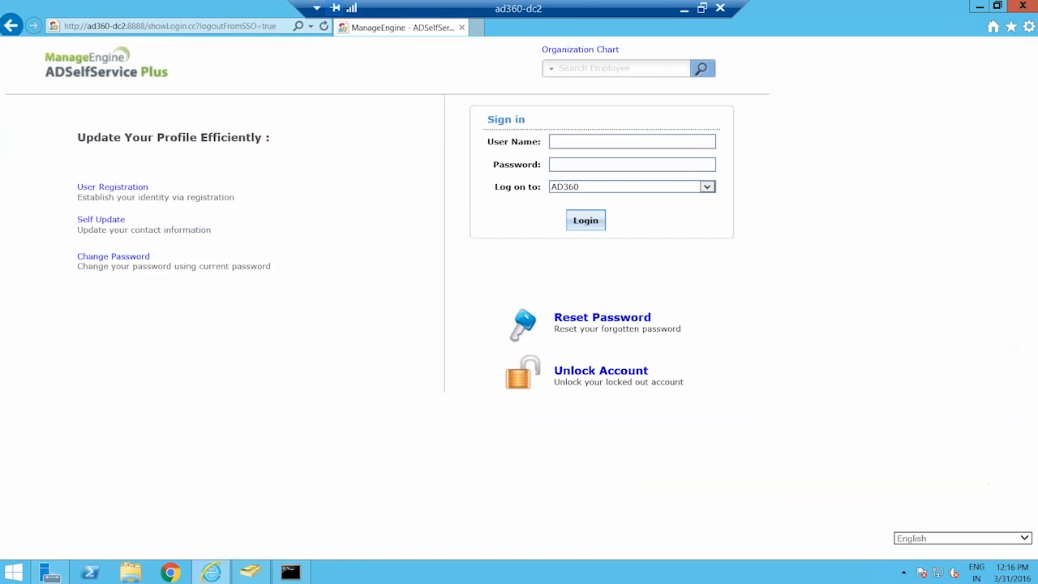
# Remove ?logoutFromSSO=true from the address and load the self-service login page
pyautogui.click(200, 27)
pyautogui.moveTo(195, 25); pyautogui.dragTo(290, 26)
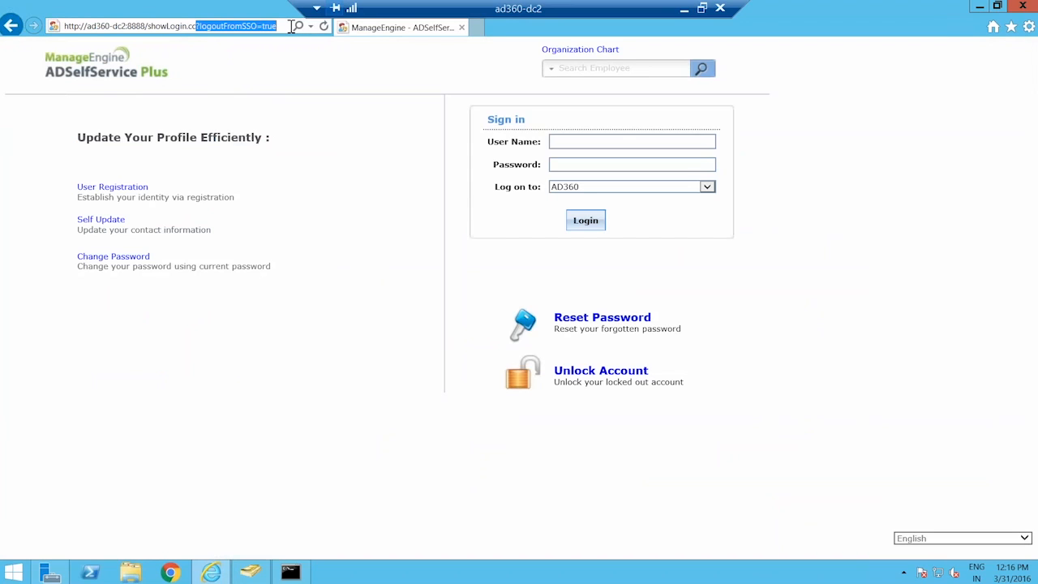
pyautogui.press('BackSpace')
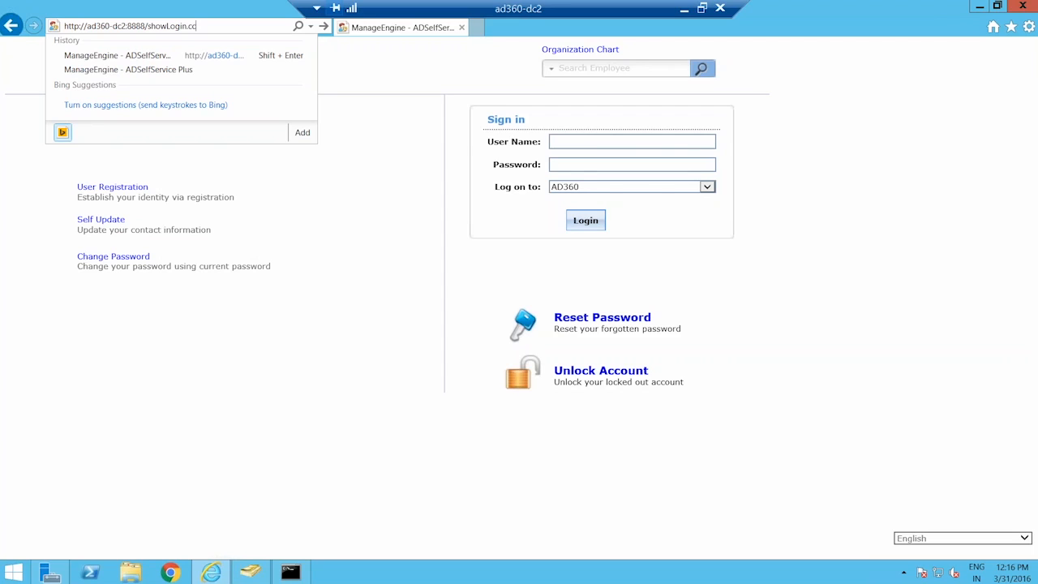
pyautogui.press('Return')
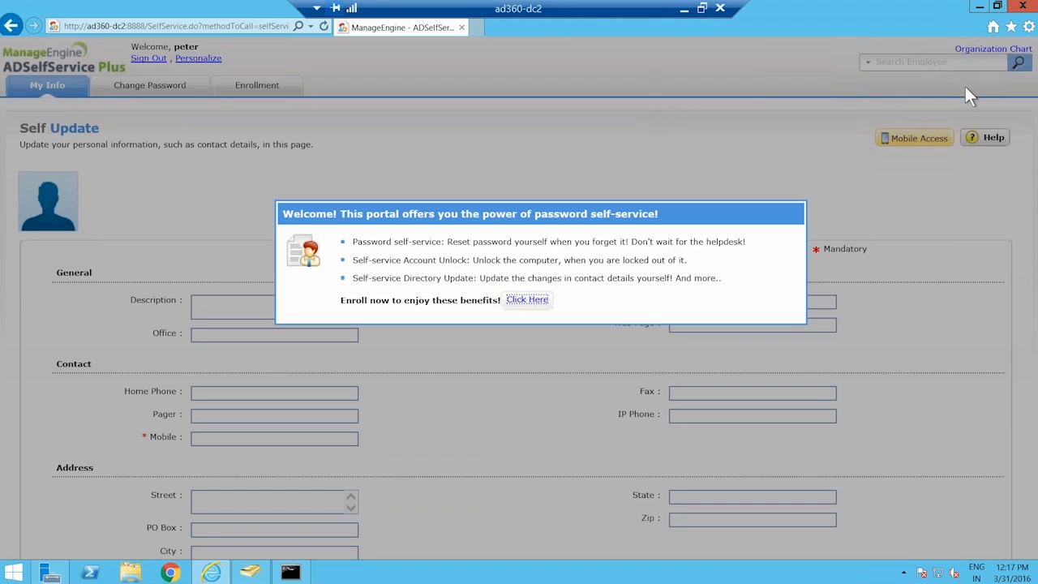
# Set the Local intranet zone to Automatic logon with current user name and password
pyautogui.click(1028, 27)
pyautogui.click(948, 171)
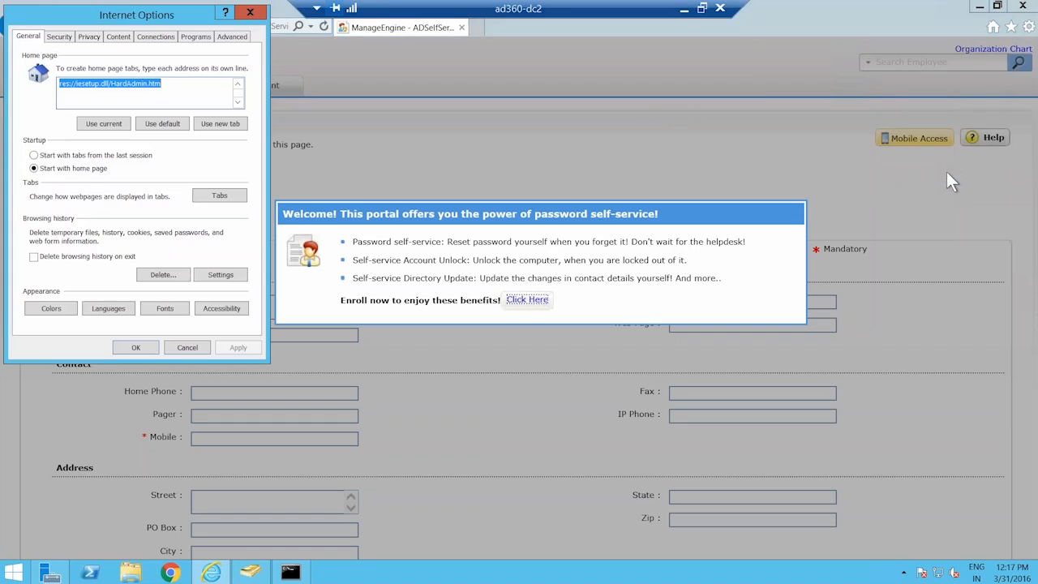
pyautogui.moveTo(69, 22); pyautogui.dragTo(193, 69)
pyautogui.click(188, 82)
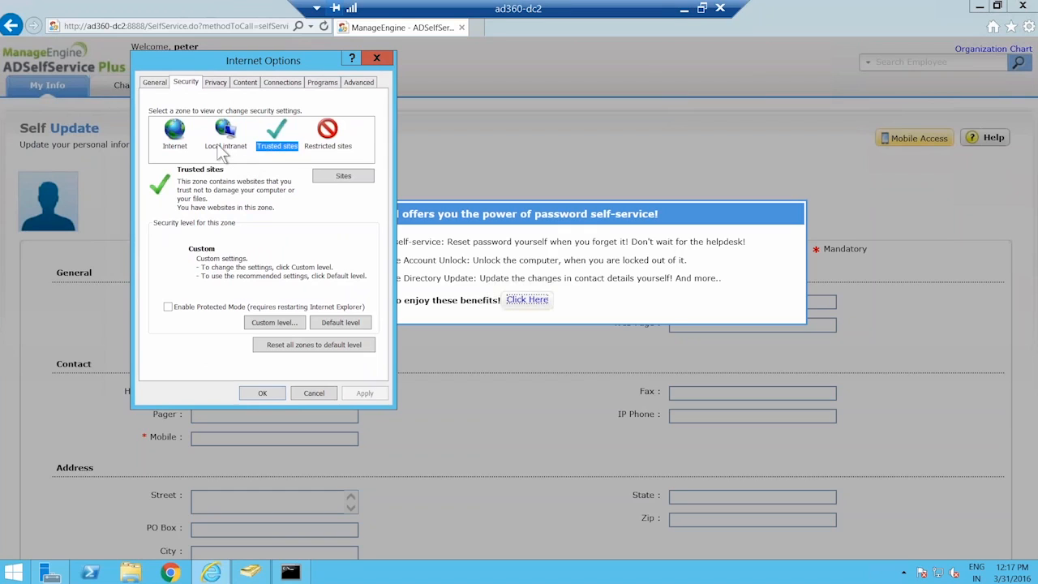
pyautogui.click(221, 150)
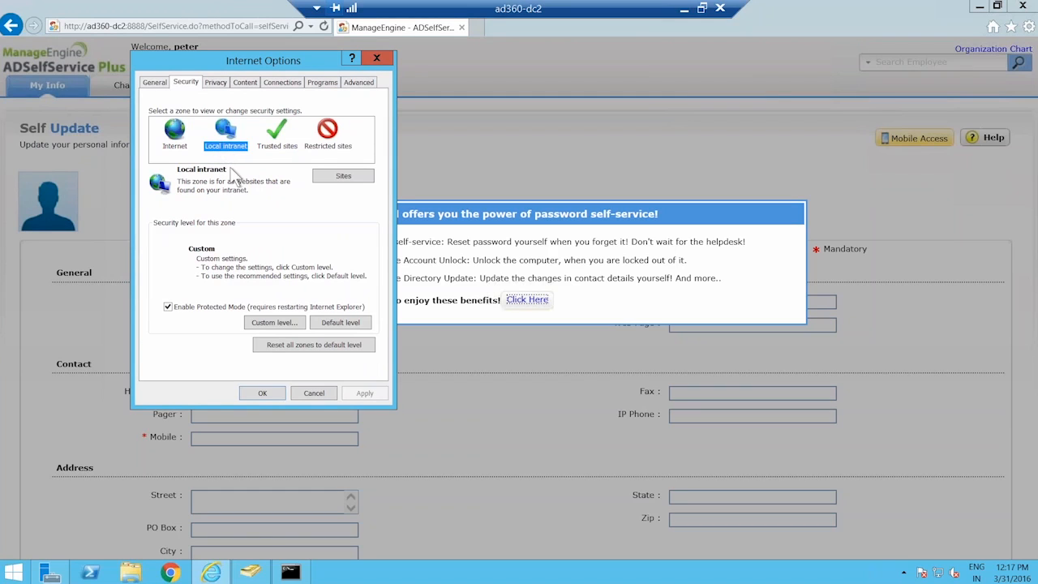
pyautogui.click(274, 322)
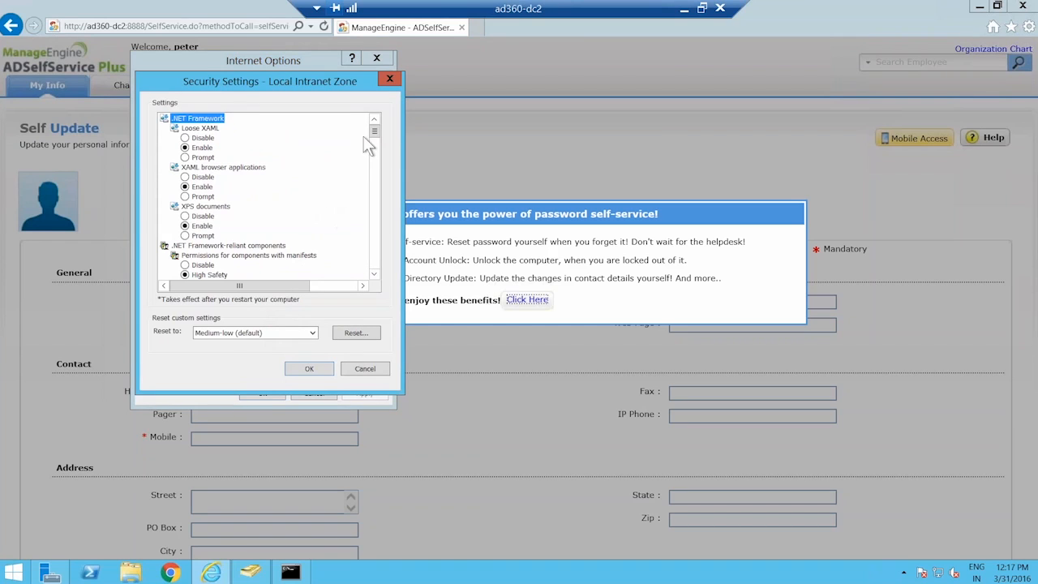
pyautogui.moveTo(374, 134); pyautogui.dragTo(374, 261)
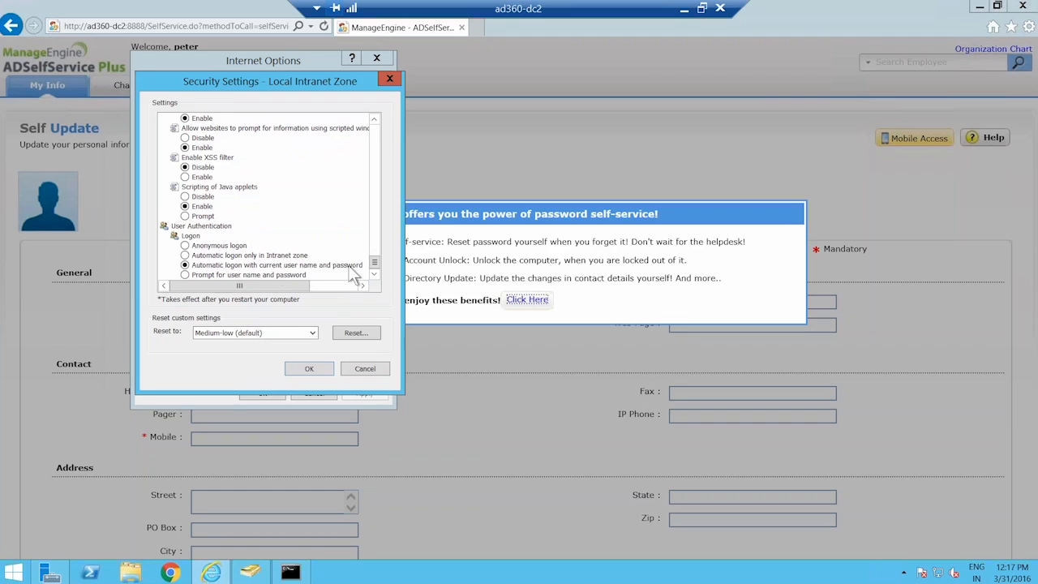
pyautogui.click(187, 265)
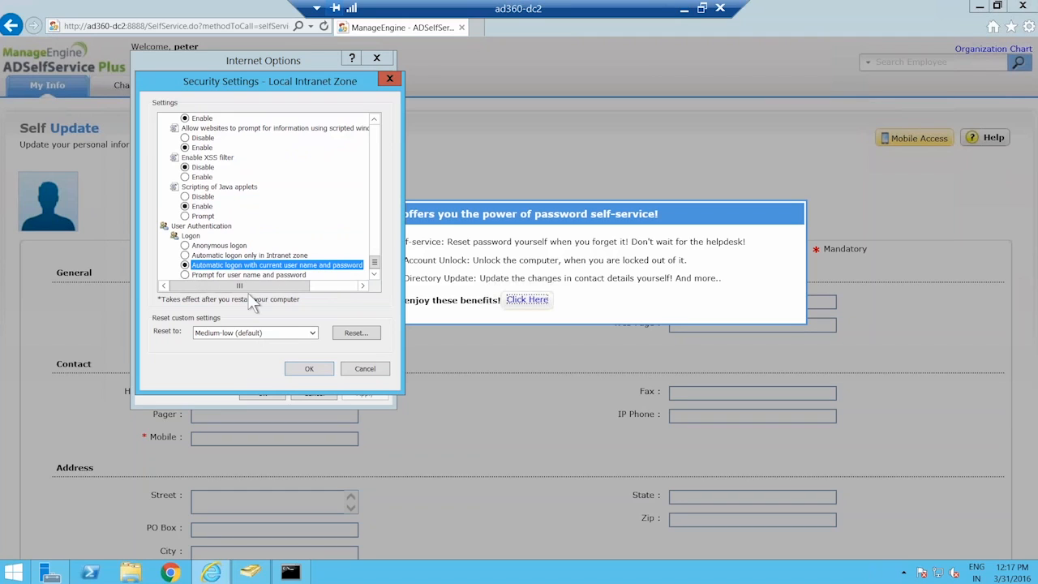
pyautogui.click(309, 368)
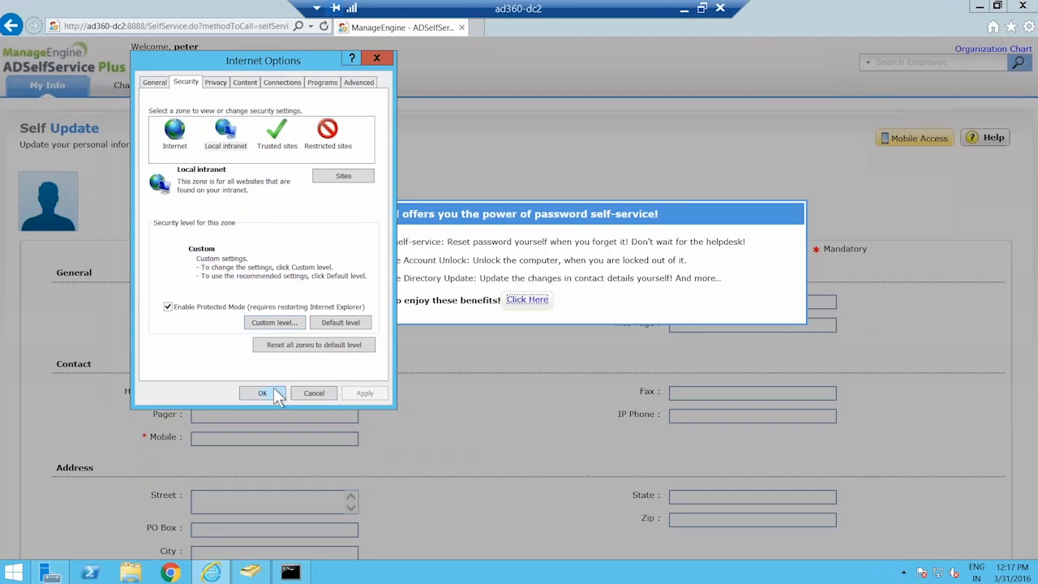
pyautogui.click(262, 392)
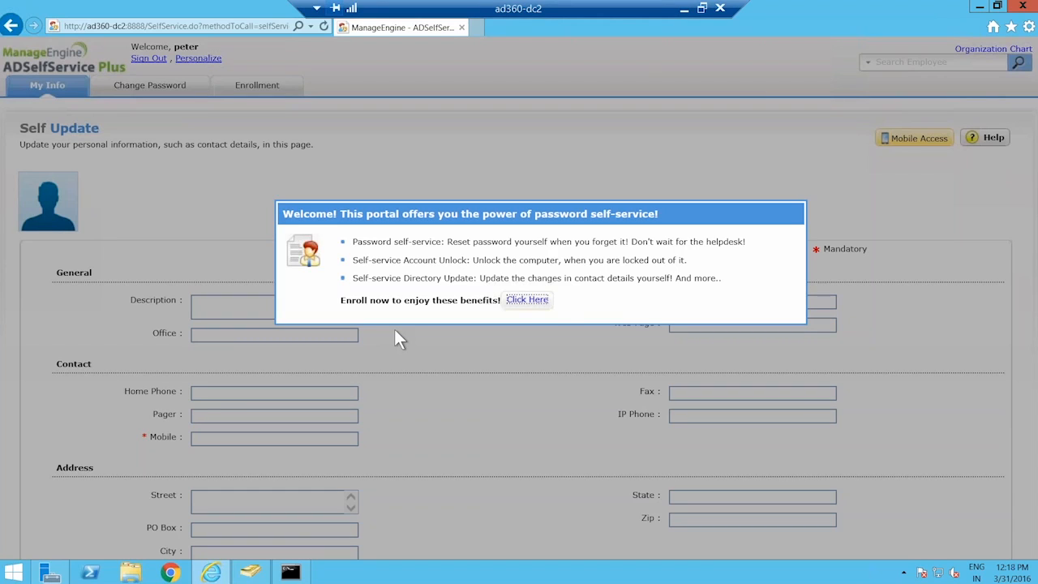
# Start enrollment from the welcome banner, sign out of the portal, and minimise the remote session
pyautogui.click(536, 306)
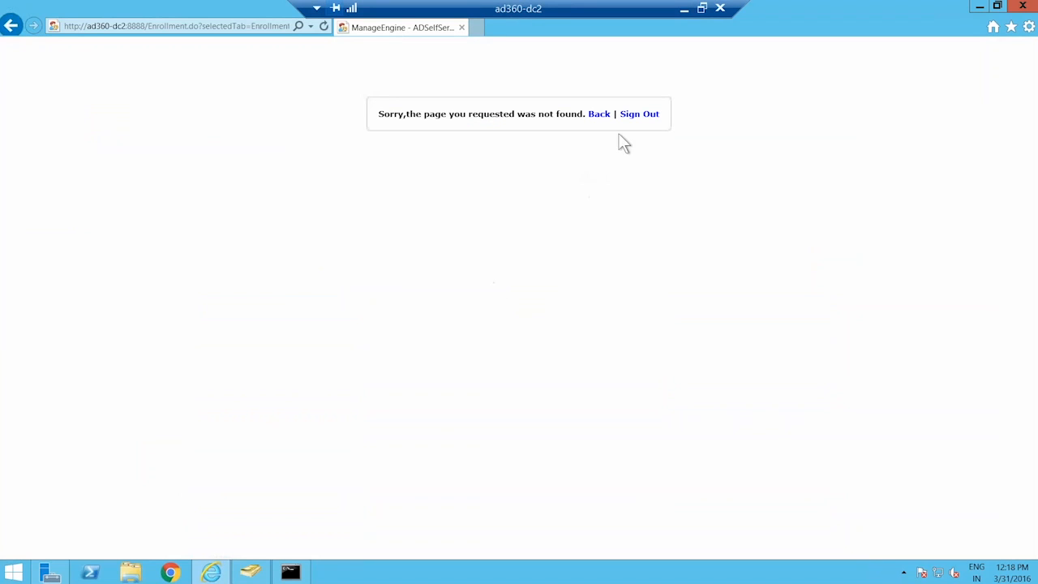
pyautogui.click(638, 114)
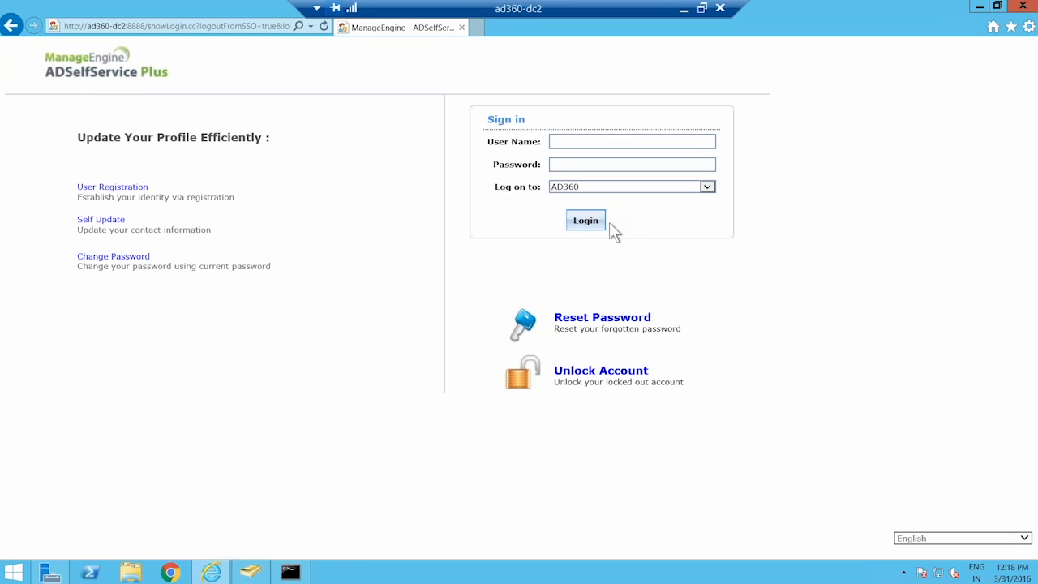
pyautogui.click(683, 8)
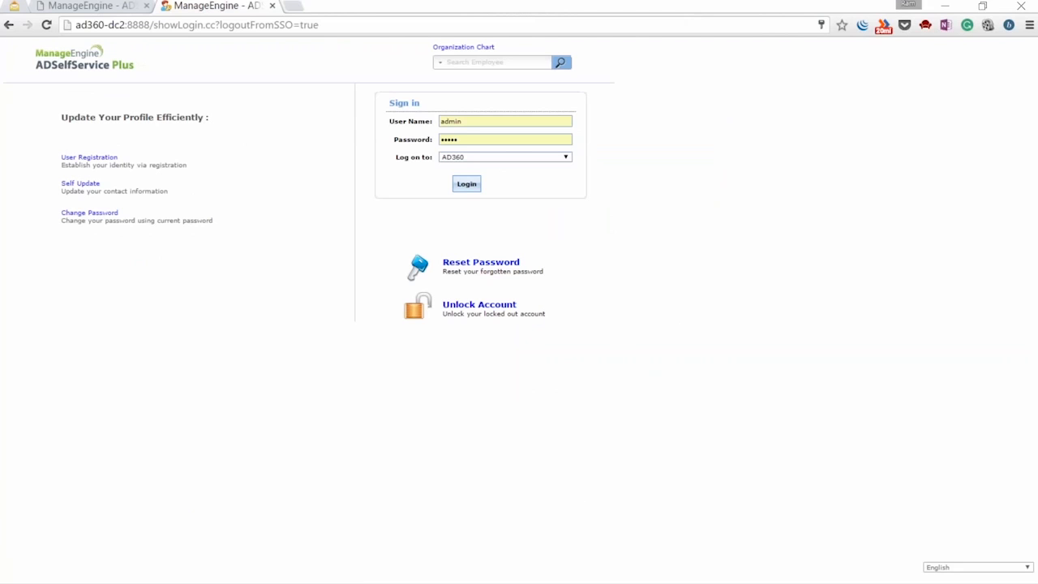
pyautogui.moveTo(625, 568)
pyautogui.click(721, 494)
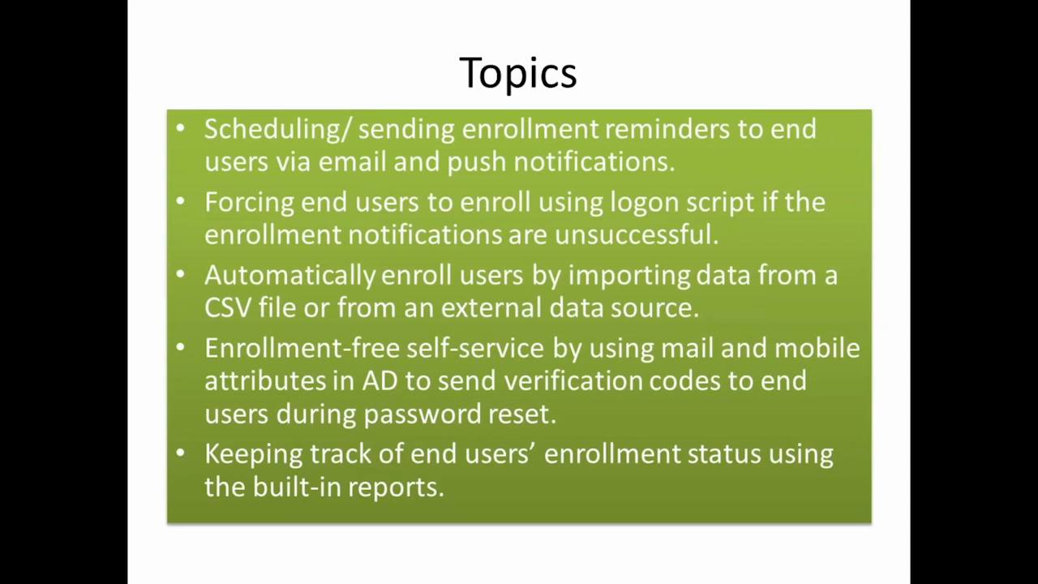
pyautogui.hotkey('alt', 'Tab')
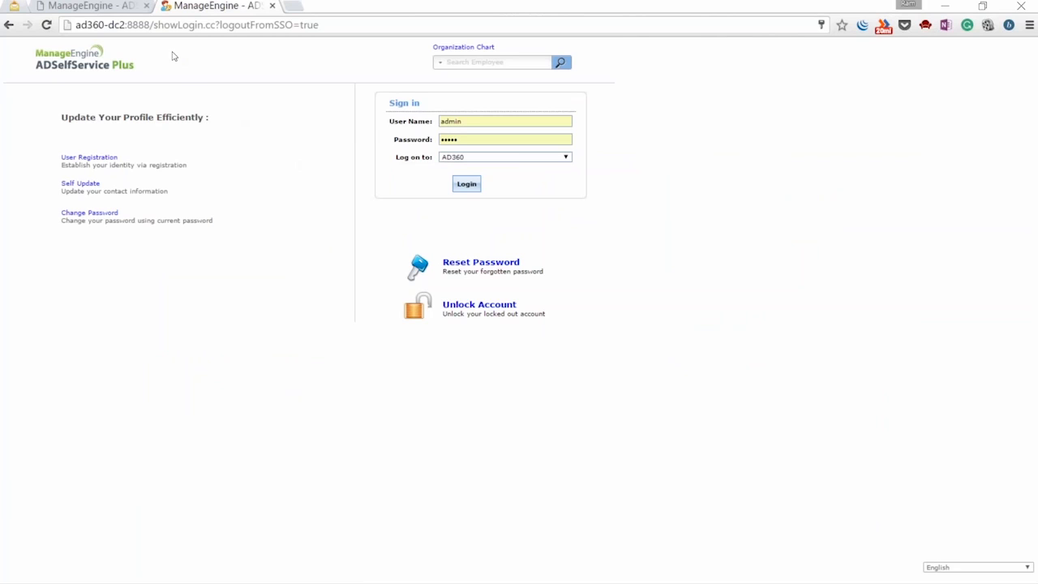
# Load adminLogin.cc and sign in to the admin console
pyautogui.moveTo(154, 25); pyautogui.dragTo(331, 25)
pyautogui.write('adminL')
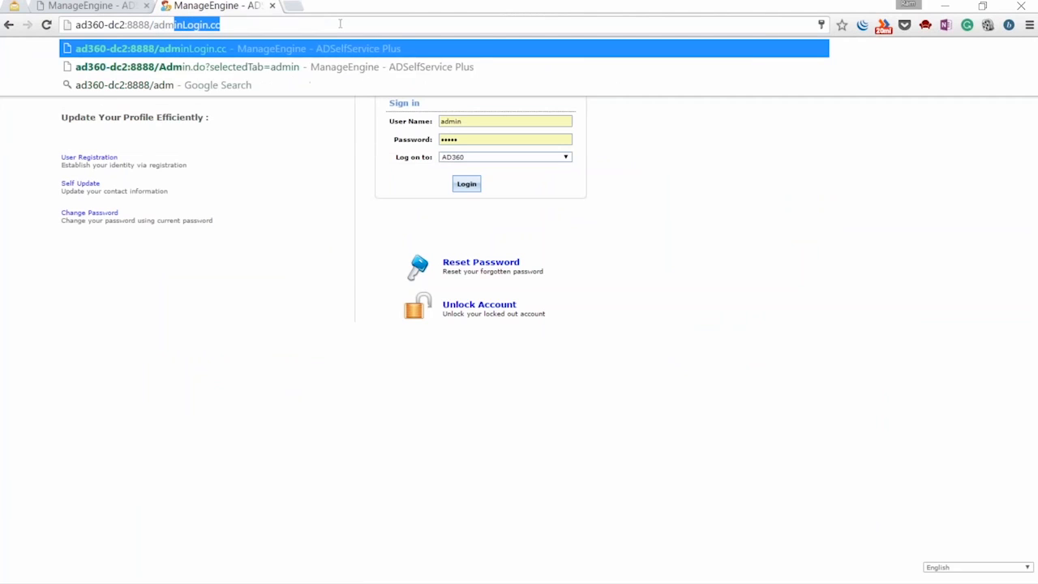
pyautogui.write('ogin.cc')
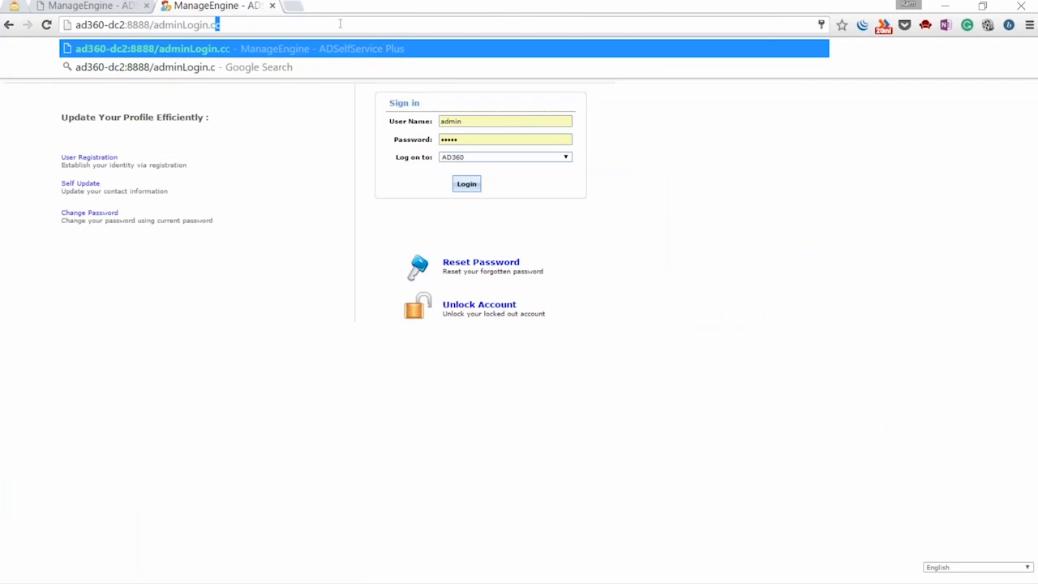
pyautogui.press('Return')
pyautogui.click(676, 241)
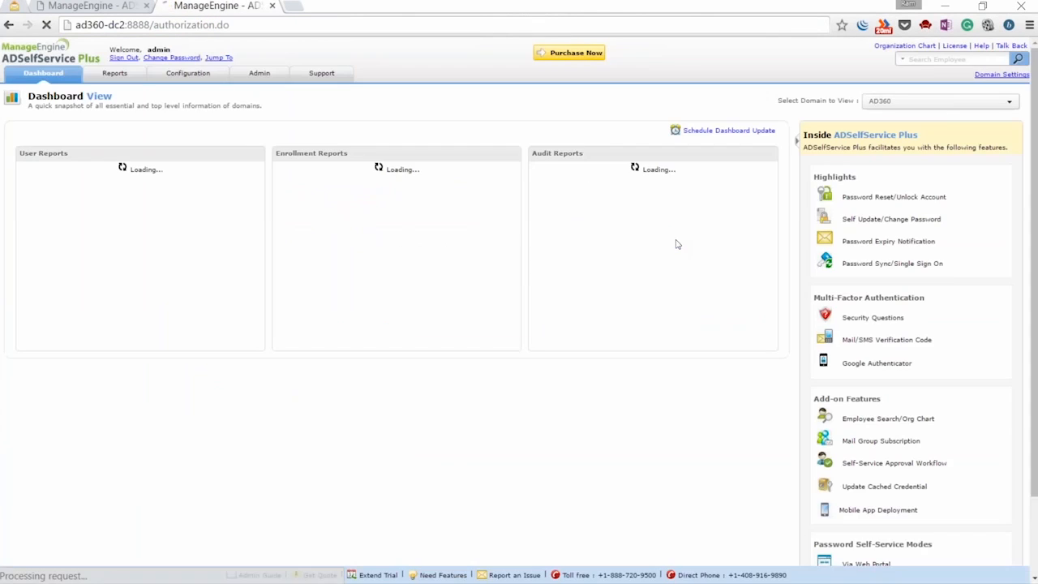
# Open Import Enrollment Data from CSV File and set Import to Question, Answer
pyautogui.click(183, 79)
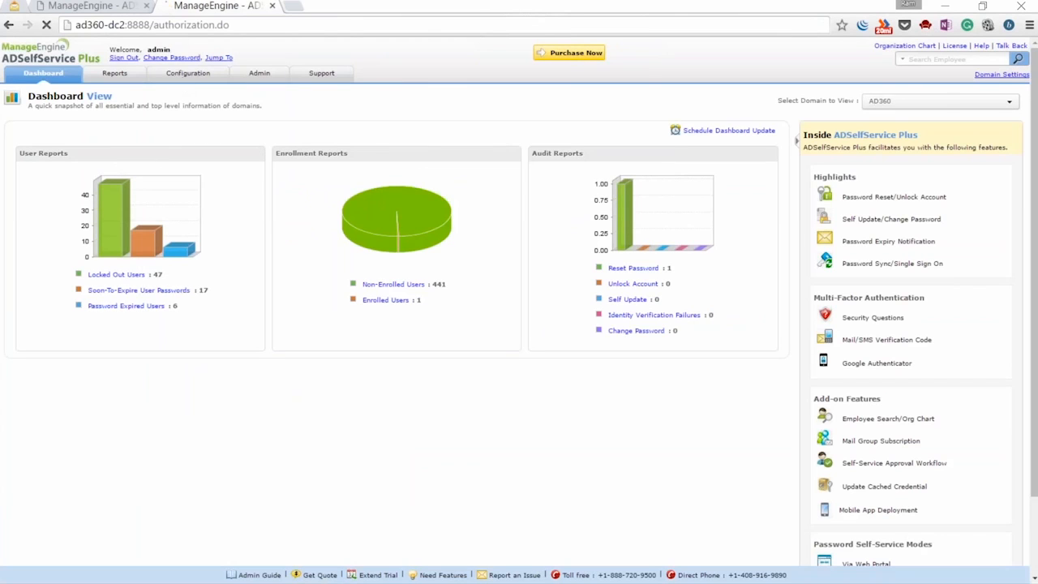
pyautogui.click(127, 290)
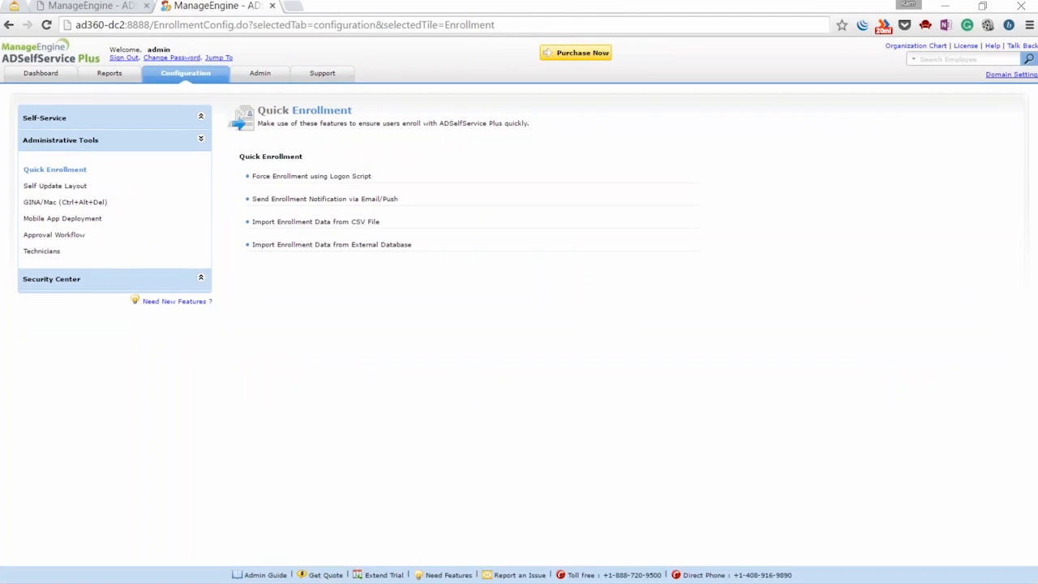
pyautogui.click(373, 222)
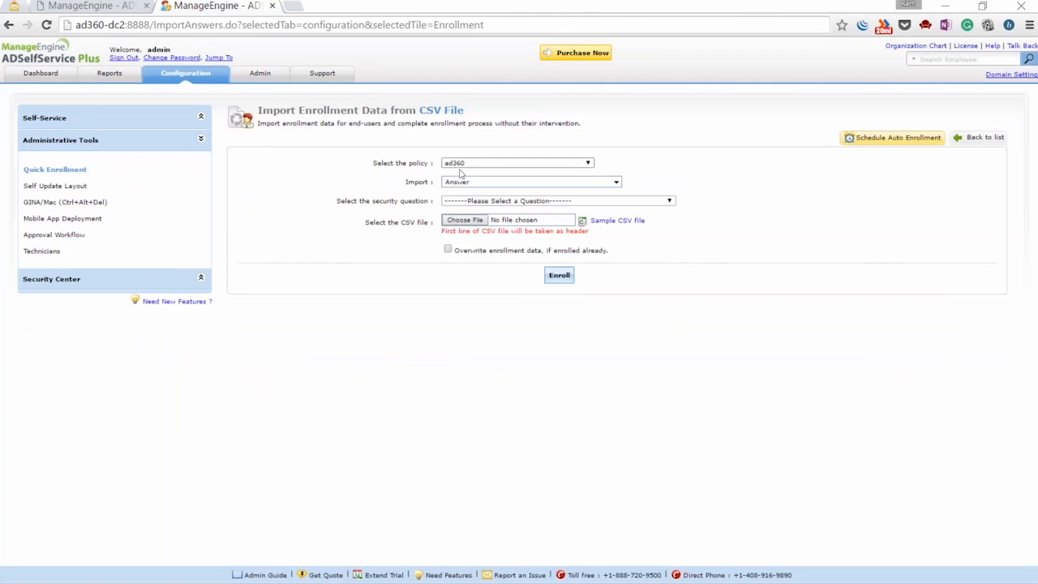
pyautogui.click(463, 184)
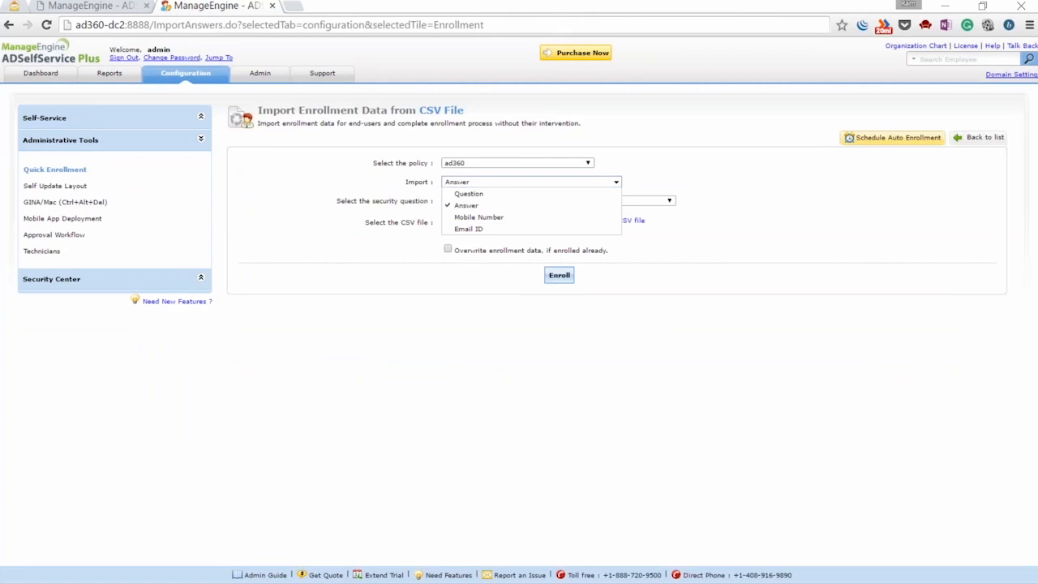
pyautogui.click(452, 195)
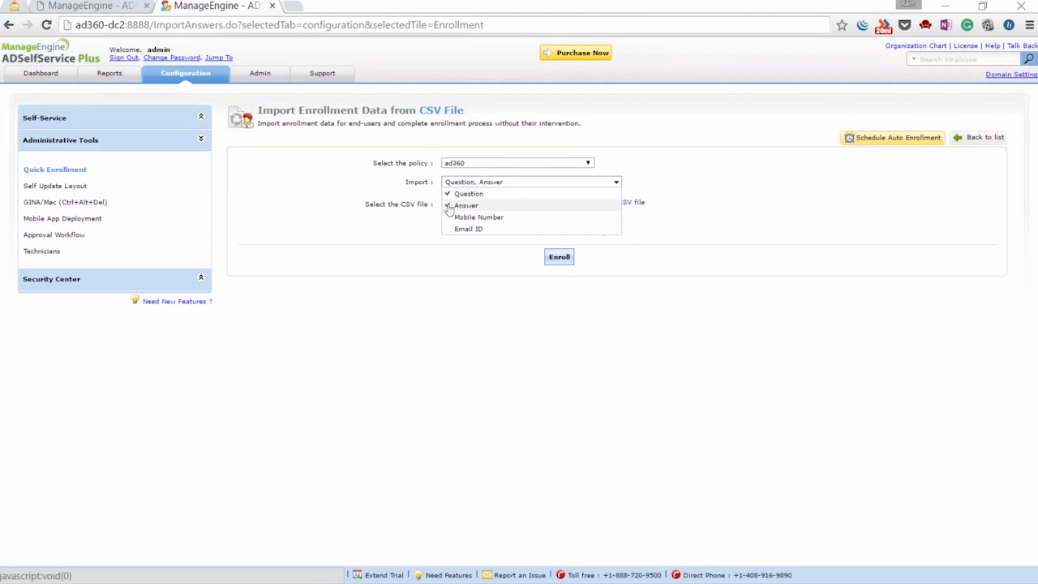
pyautogui.click(390, 202)
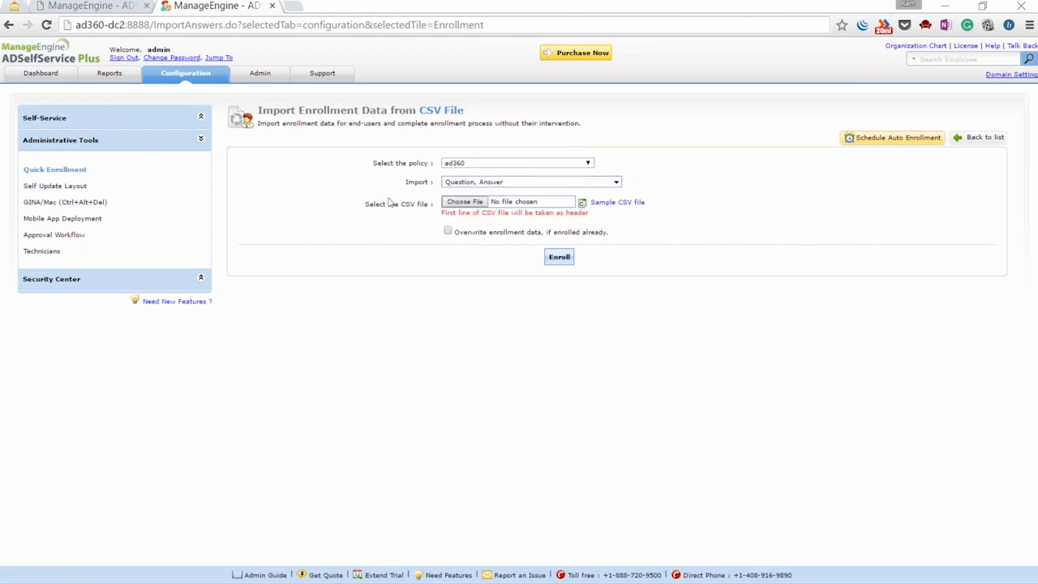
# View sample.csv in a new tab, close it, and show the desktop
pyautogui.click(616, 202)
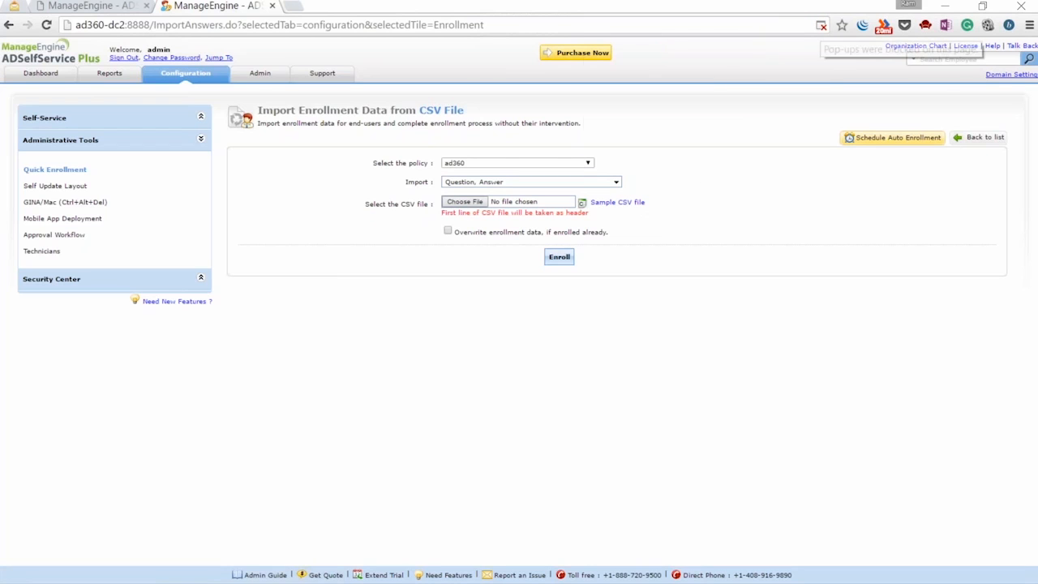
pyautogui.click(821, 25)
pyautogui.click(736, 65)
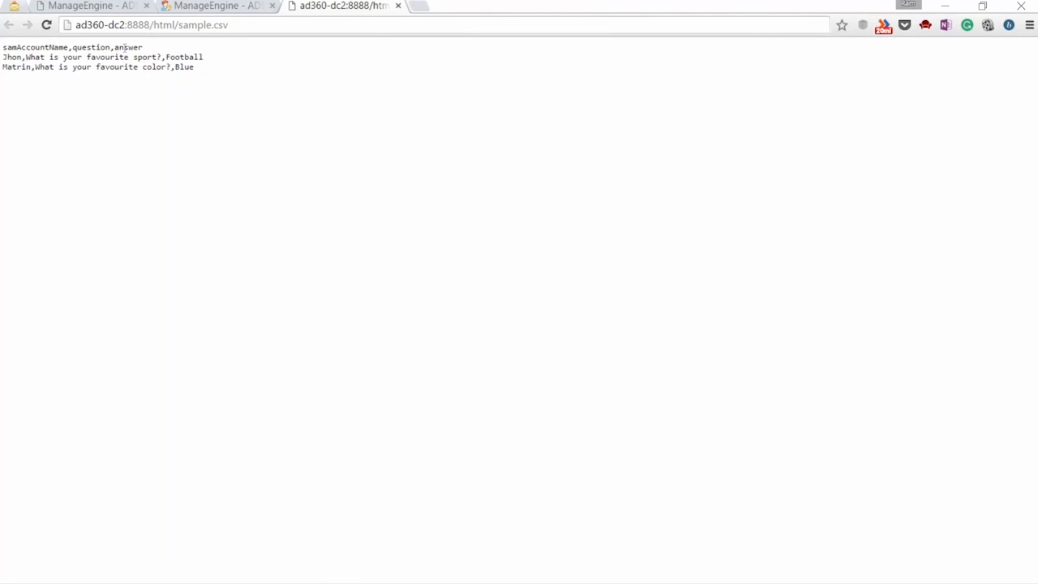
pyautogui.middleClick(342, 10)
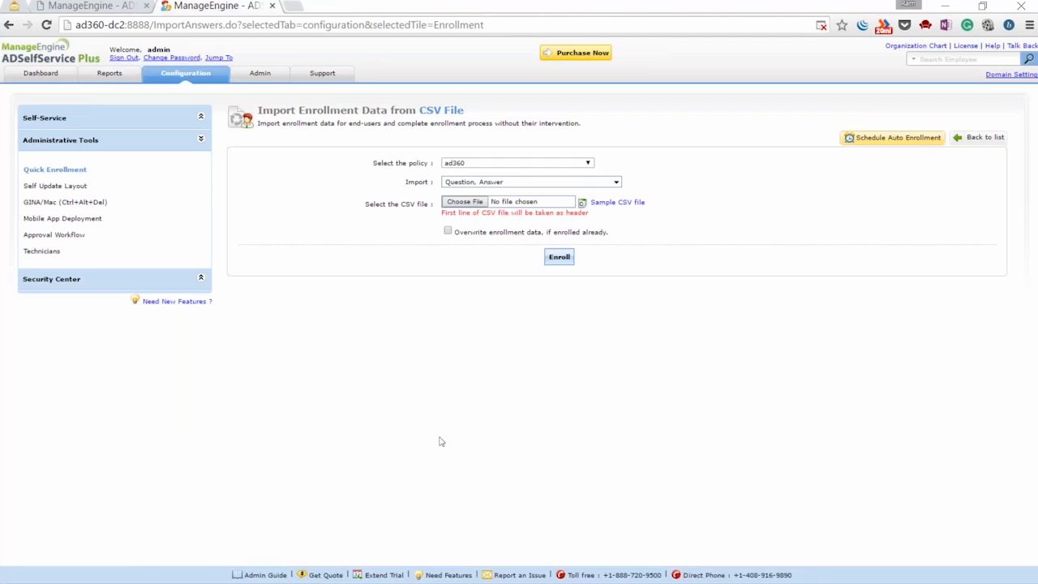
pyautogui.press('super+d')
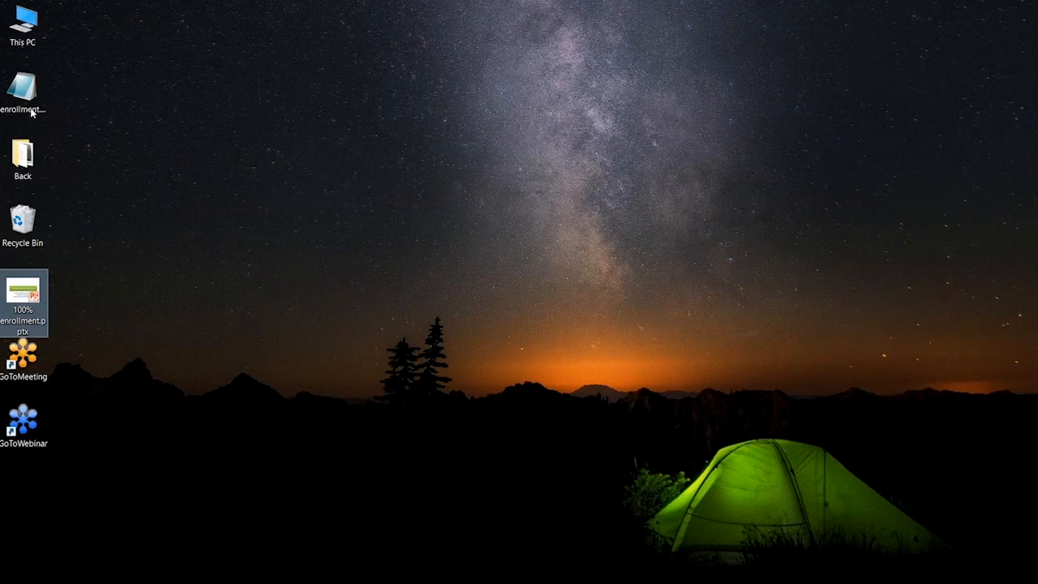
# Open enrollment.csv in Notepad, review its user rows, close it, and bring up the window switcher
pyautogui.click(27, 98)
pyautogui.doubleClick(28, 98)
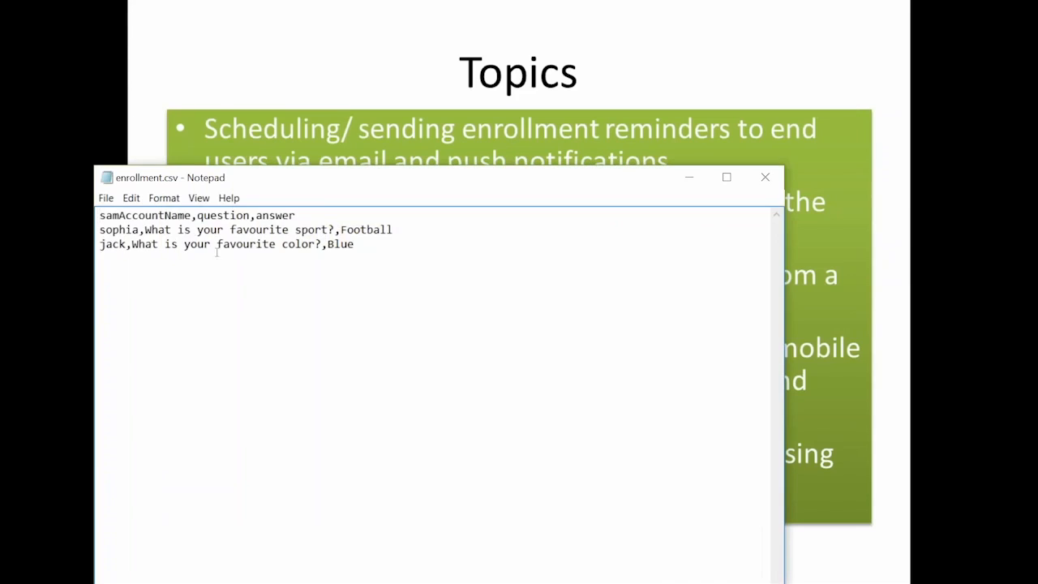
pyautogui.moveTo(99, 230); pyautogui.dragTo(395, 231)
pyautogui.moveTo(98, 231); pyautogui.dragTo(355, 244)
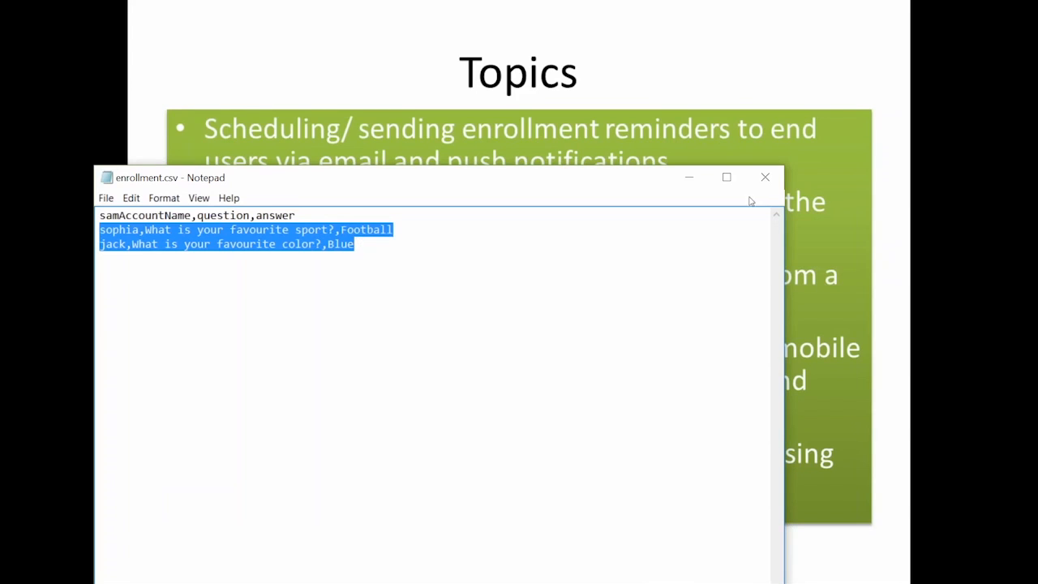
pyautogui.click(762, 180)
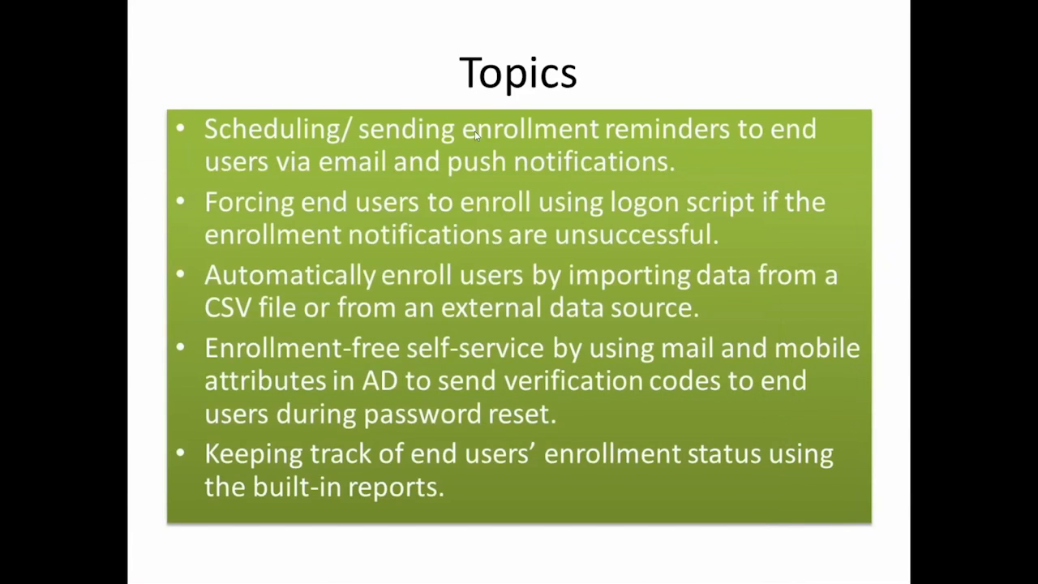
pyautogui.hotkey('alt', 'Tab')
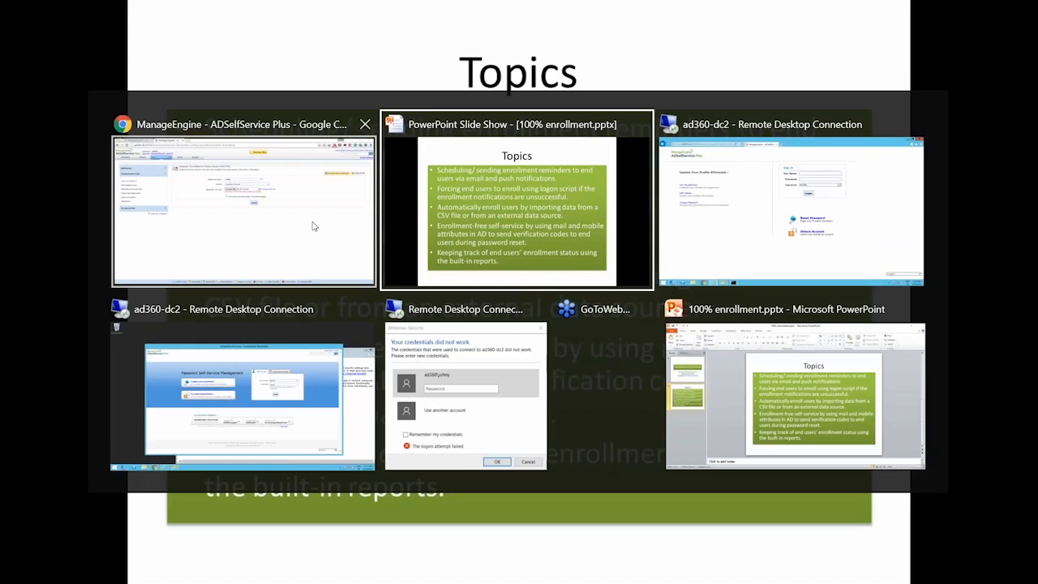
# Import enrollment.csv under the ad360 policy, enroll its users, and dismiss the success notice
pyautogui.click(314, 226)
pyautogui.click(464, 201)
pyautogui.click(476, 219)
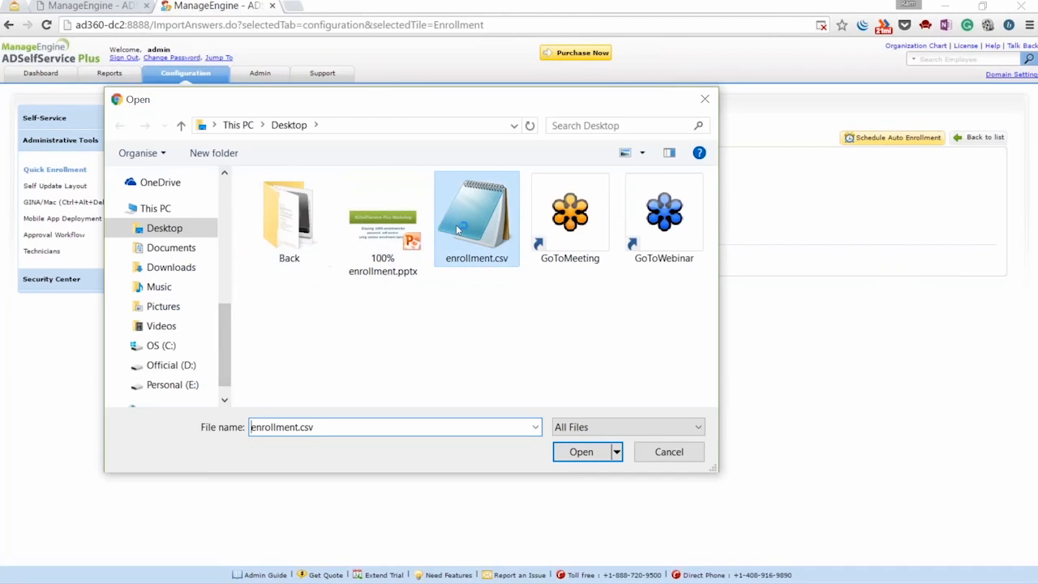
pyautogui.click(581, 451)
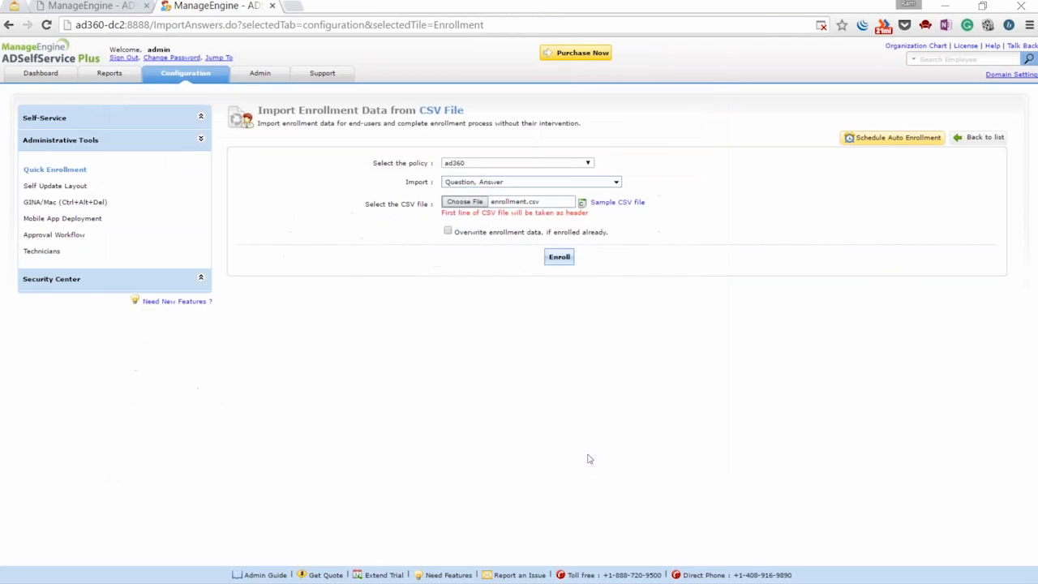
pyautogui.click(560, 260)
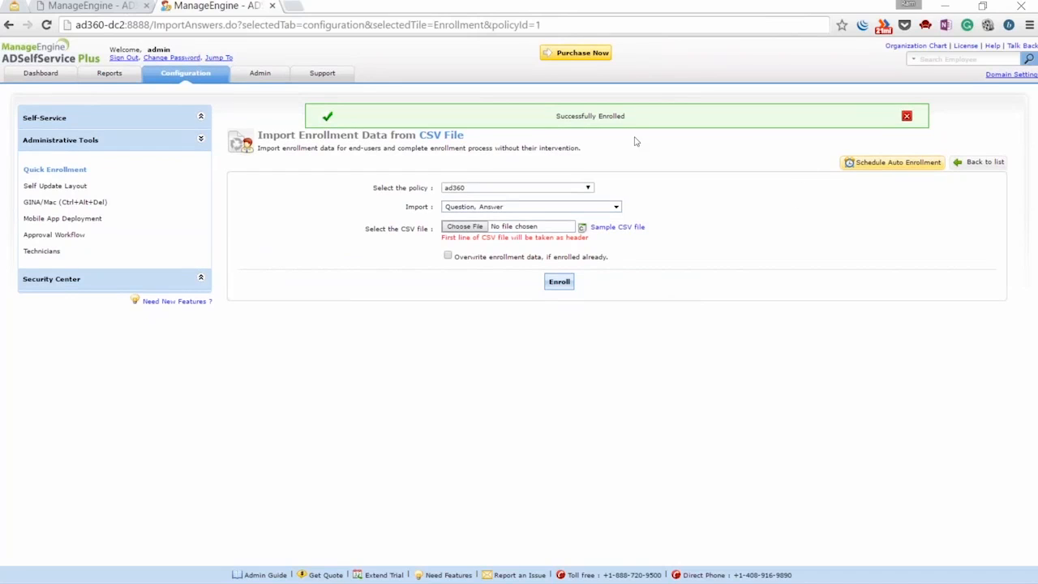
pyautogui.click(906, 117)
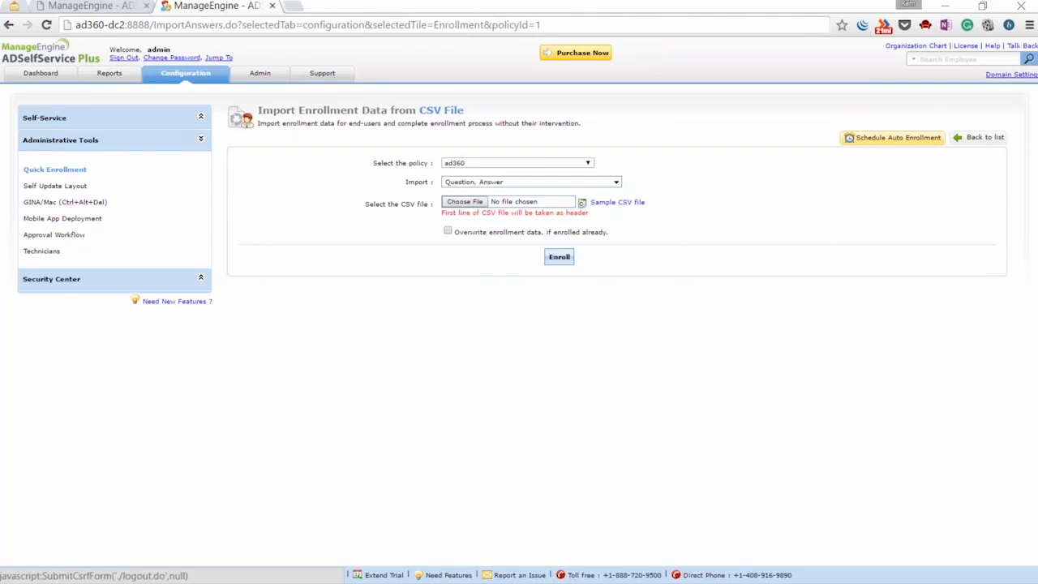
# Sign out of the admin console and sign in as the imported user with their credentials
pyautogui.click(124, 57)
pyautogui.click(463, 122)
pyautogui.write('adminsop')
pyautogui.write('hia')
pyautogui.hotkey('ctrl', 'a')
pyautogui.write('sophia')
pyautogui.press('Tab')
pyautogui.write('•••••')
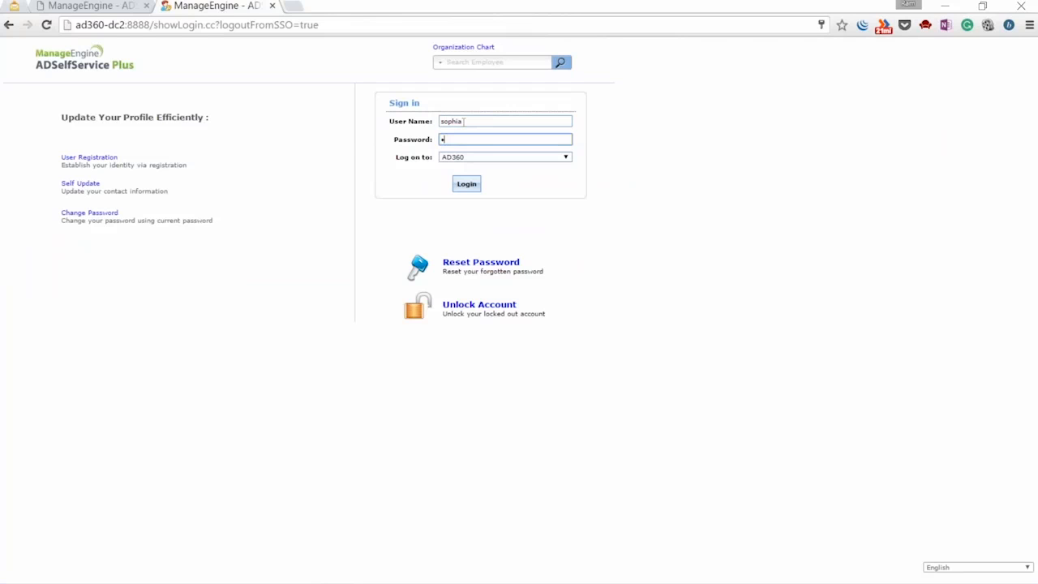
pyautogui.write('•••')
pyautogui.click(467, 184)
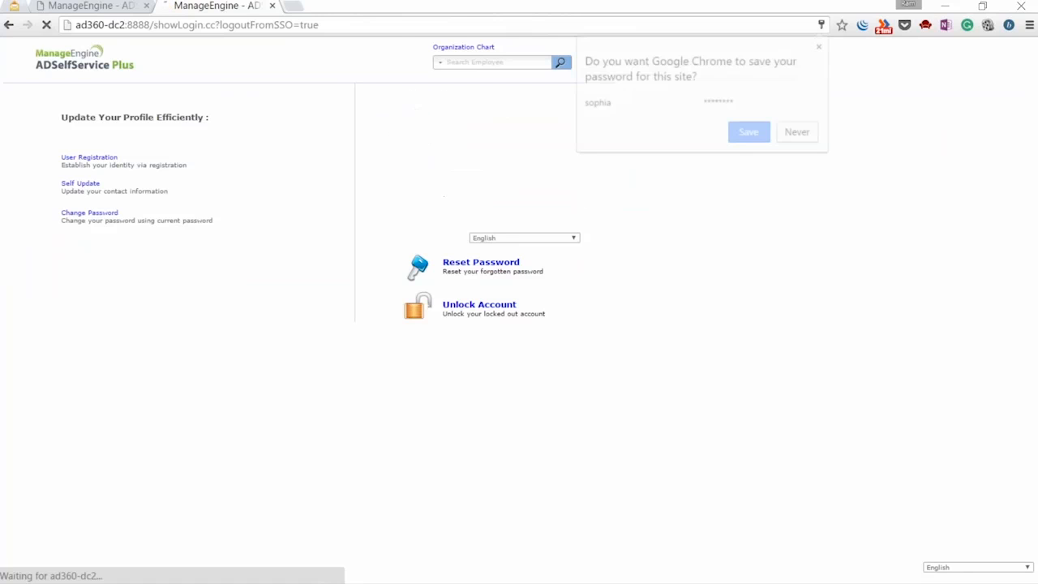
# Confirm on the Enrollment page that the user is already enrolled, then sign out
pyautogui.click(749, 136)
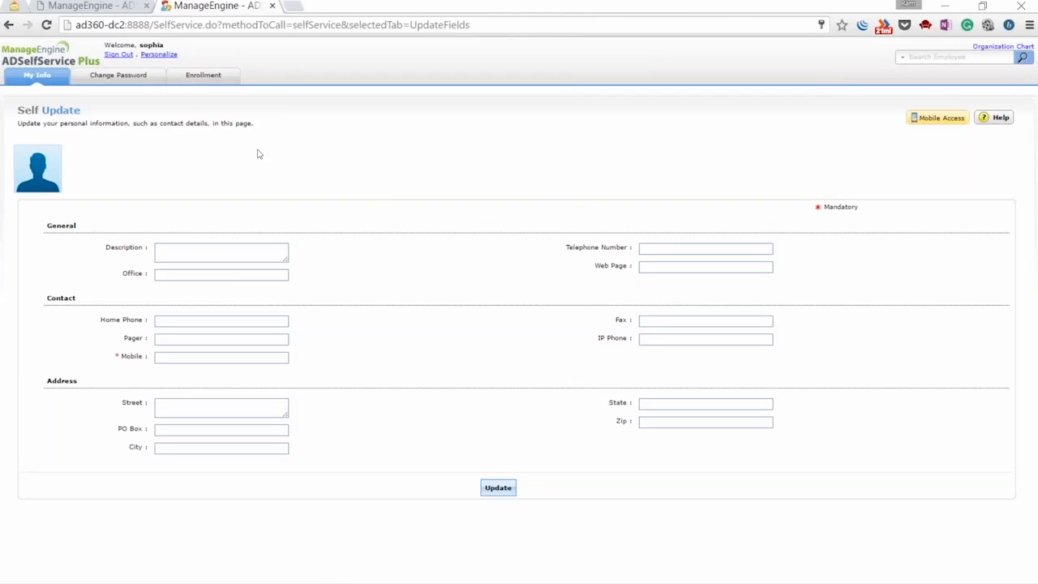
pyautogui.click(202, 78)
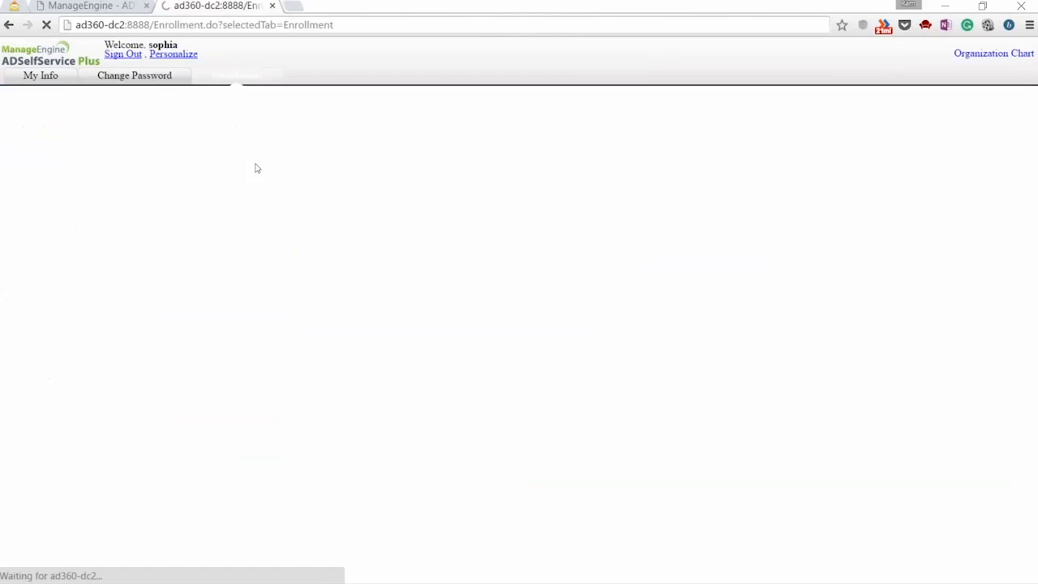
pyautogui.moveTo(408, 183); pyautogui.dragTo(625, 177)
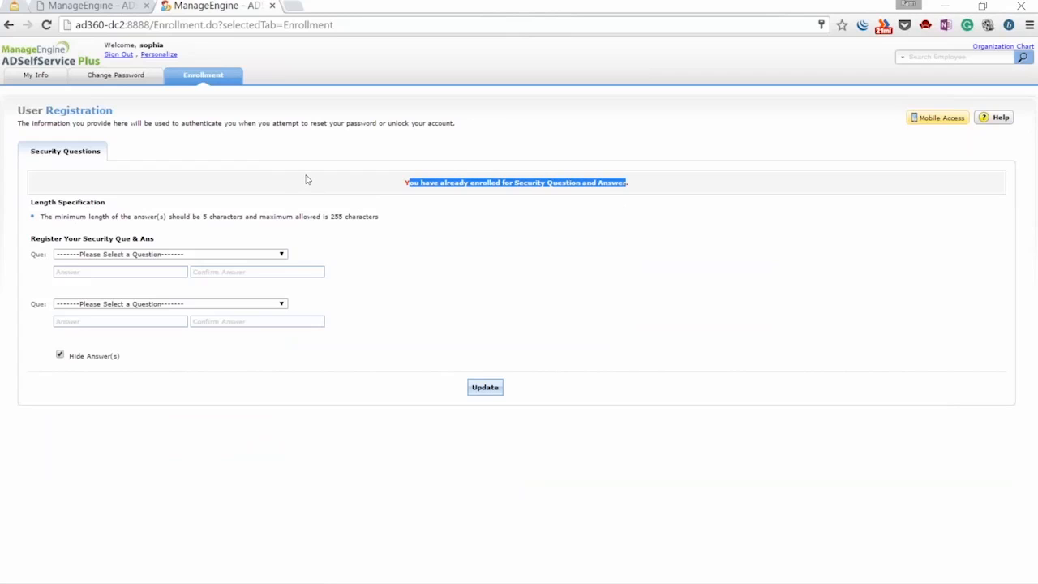
pyautogui.click(129, 57)
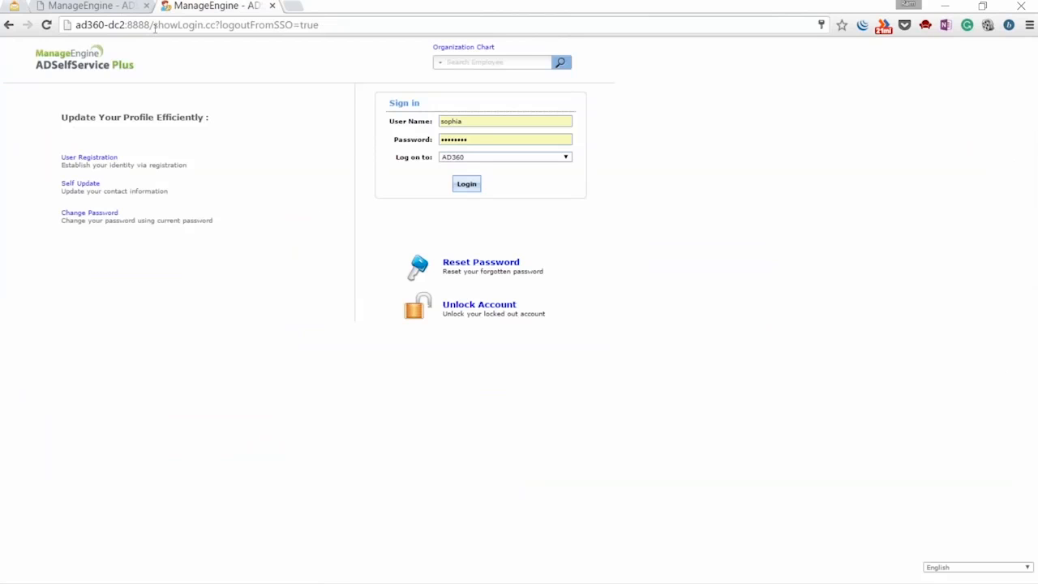
# Change the address path to adminLogin.cc to load the admin login page
pyautogui.moveTo(155, 28); pyautogui.dragTo(335, 25)
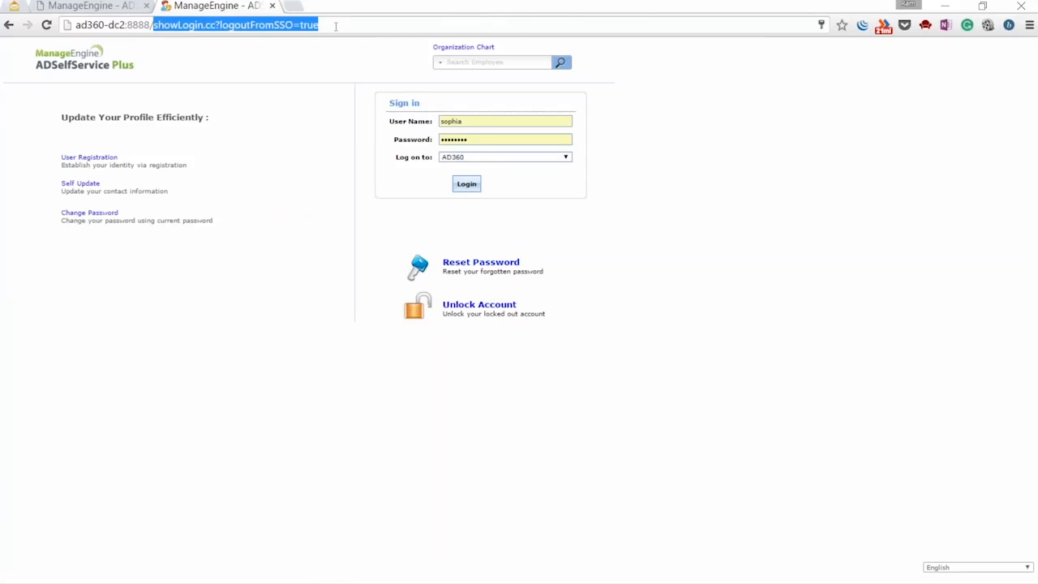
pyautogui.write('a')
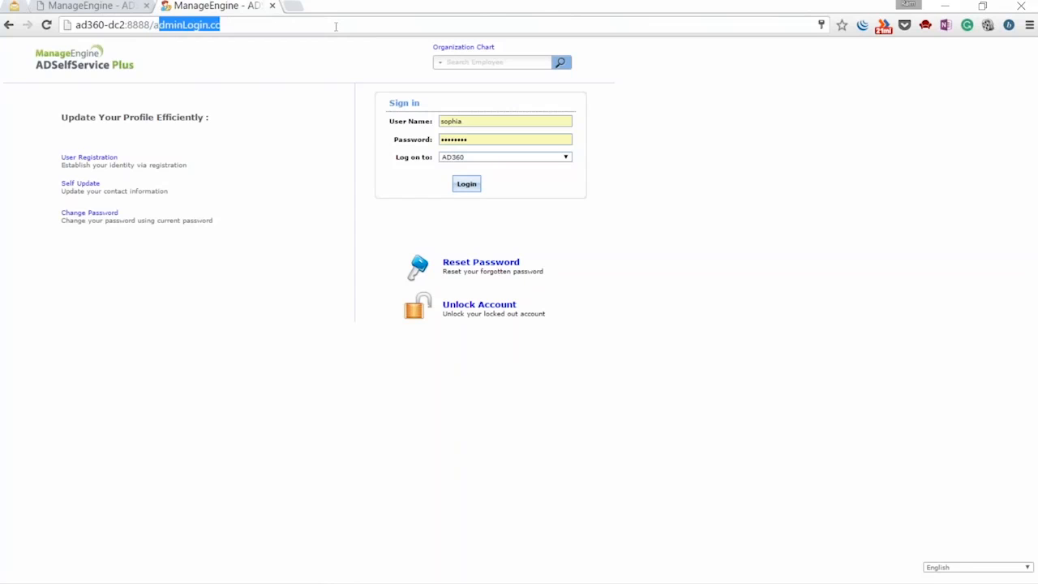
pyautogui.write('dminLogin.cc')
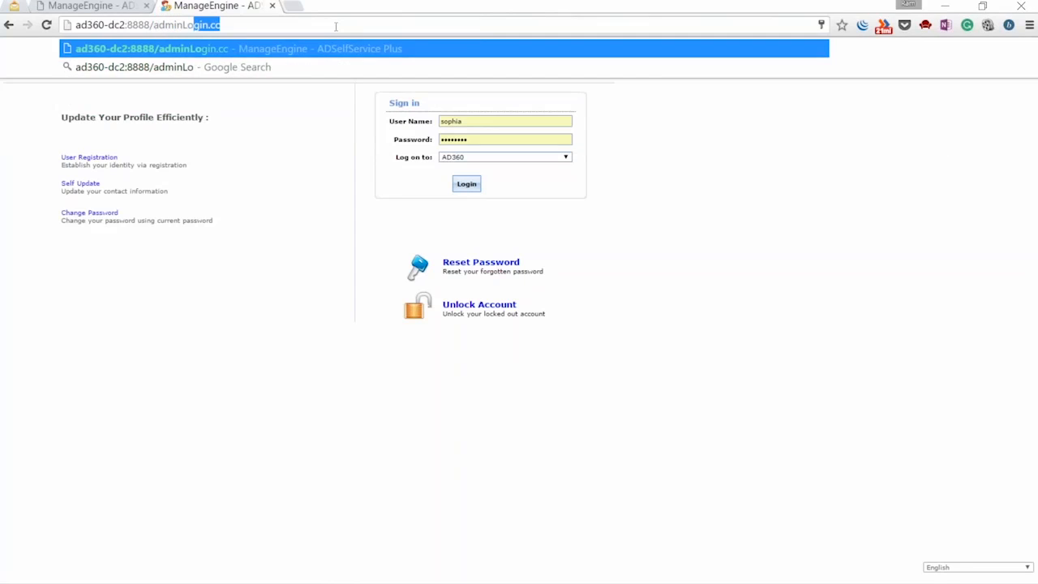
pyautogui.press('Return')
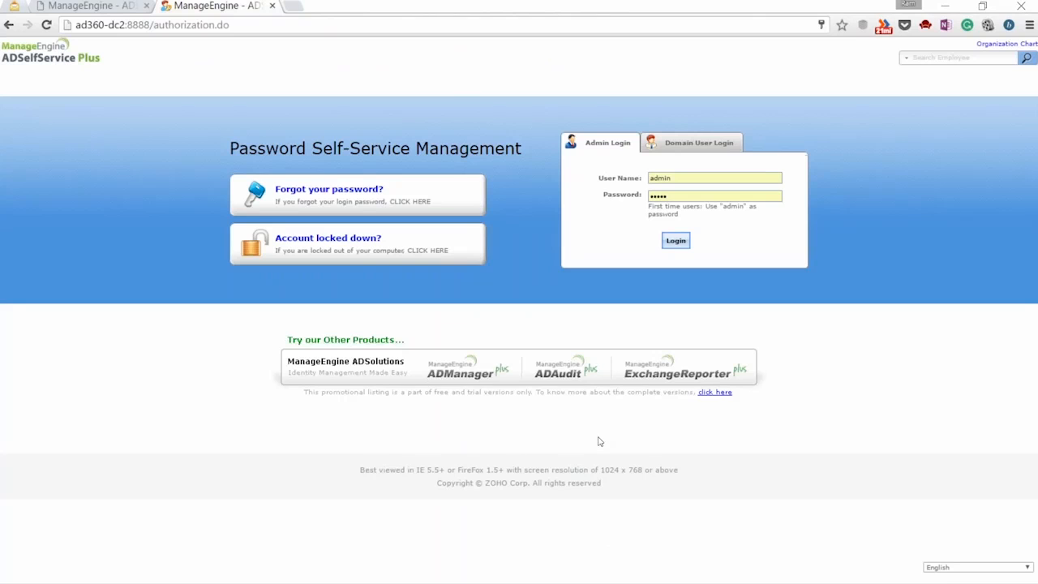
pyautogui.press('super')
pyautogui.press('super')
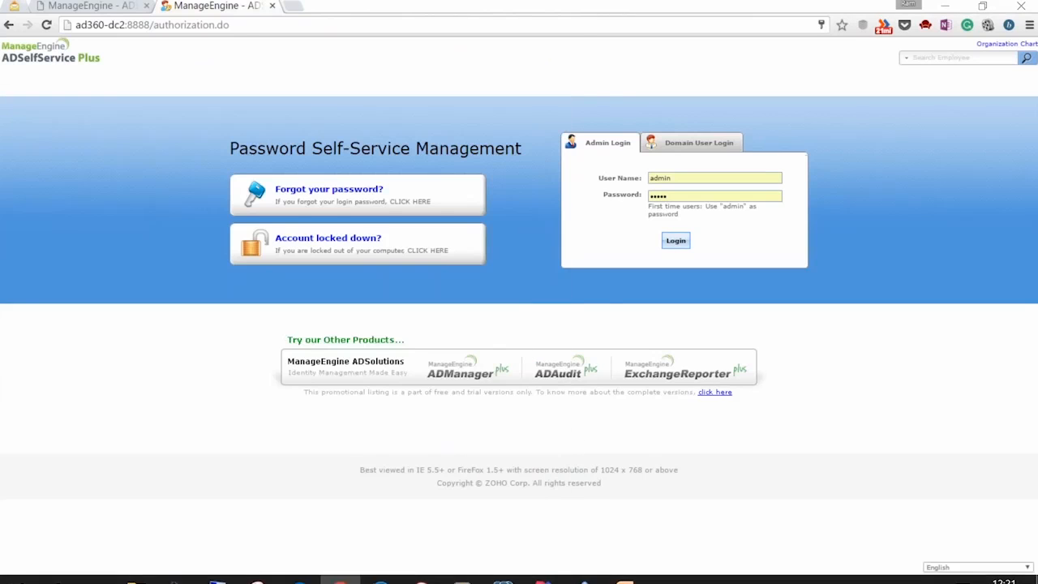
# In the remote server session, reposition the MySQL console to show the three-row yet_to_enroll table
pyautogui.moveTo(218, 567)
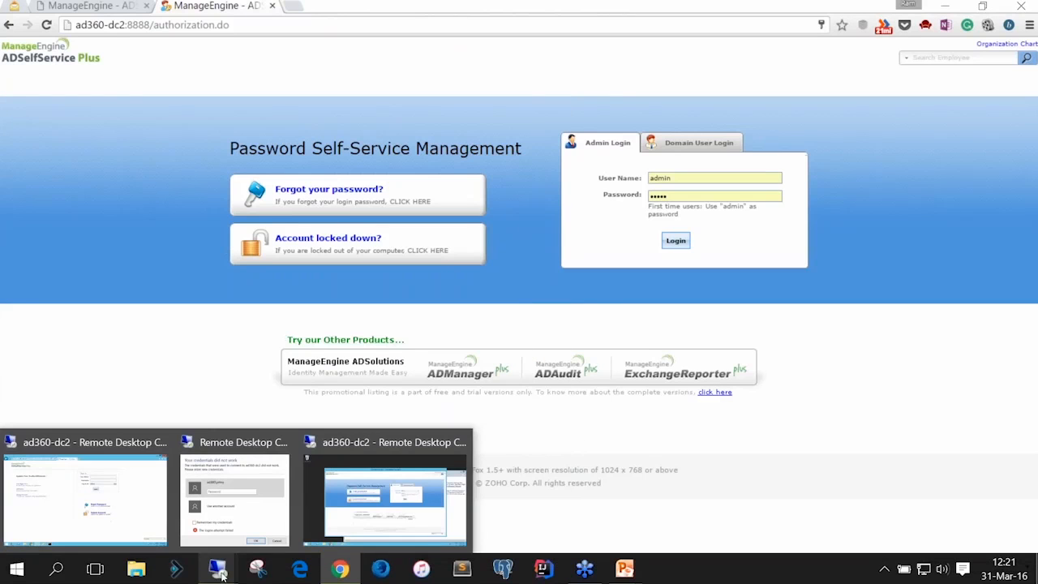
pyautogui.click(136, 531)
pyautogui.click(286, 568)
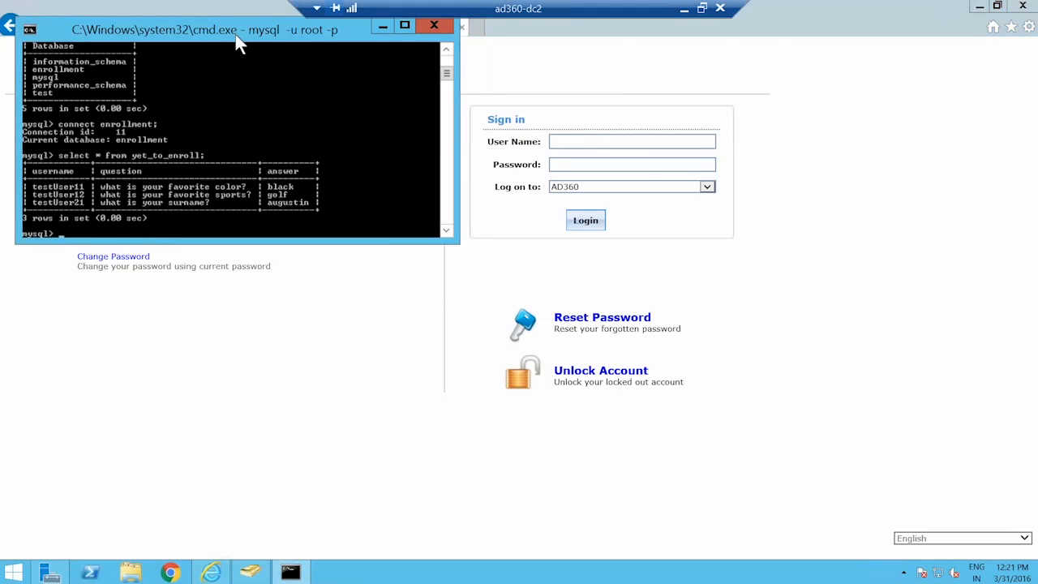
pyautogui.moveTo(236, 36); pyautogui.dragTo(304, 283)
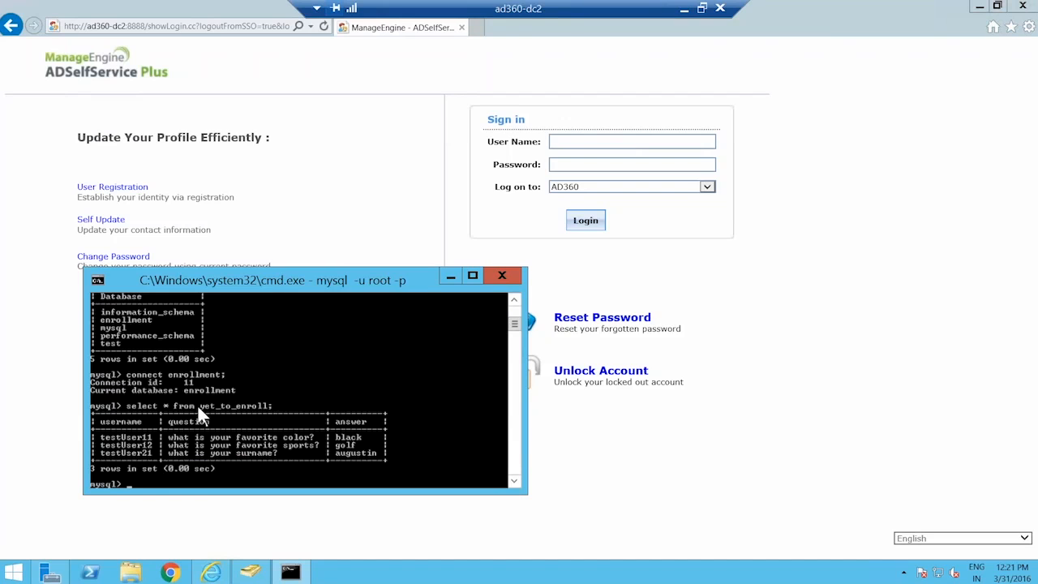
pyautogui.moveTo(263, 281); pyautogui.dragTo(403, 173)
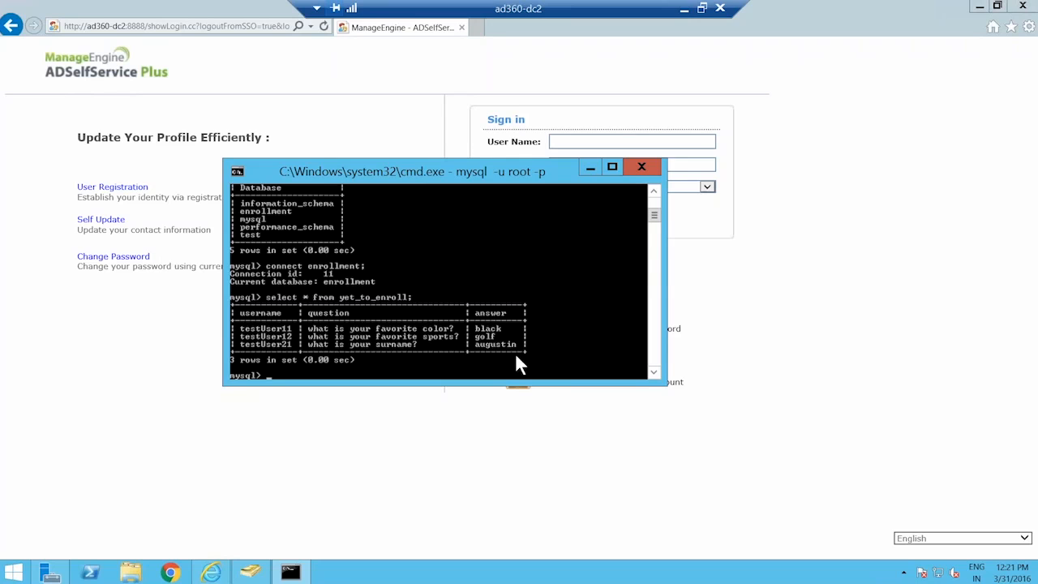
pyautogui.click(853, 273)
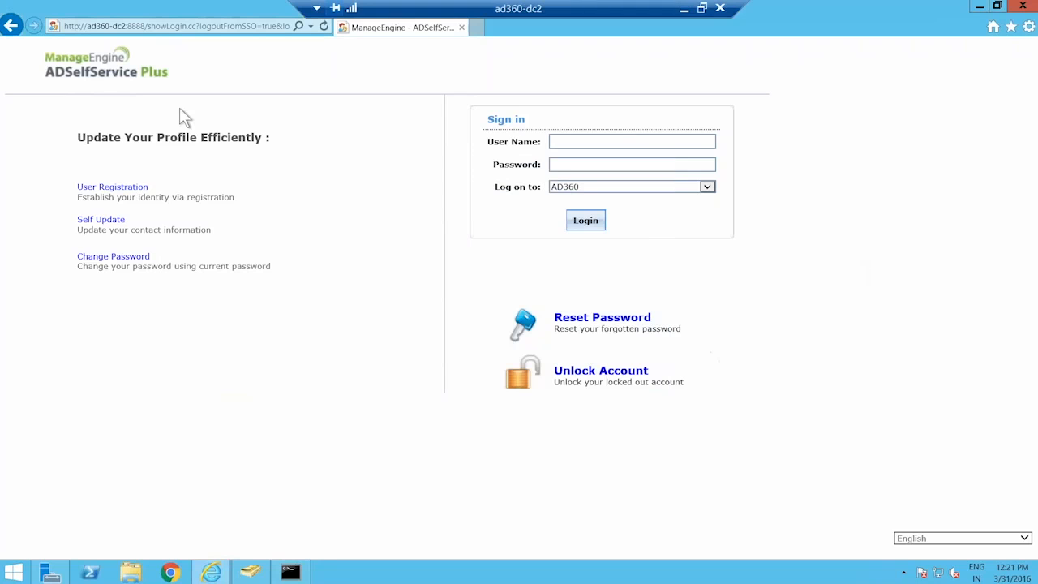
# Edit the web address to adminLogin, removing the leftover query, to reach the admin login page
pyautogui.click(149, 26)
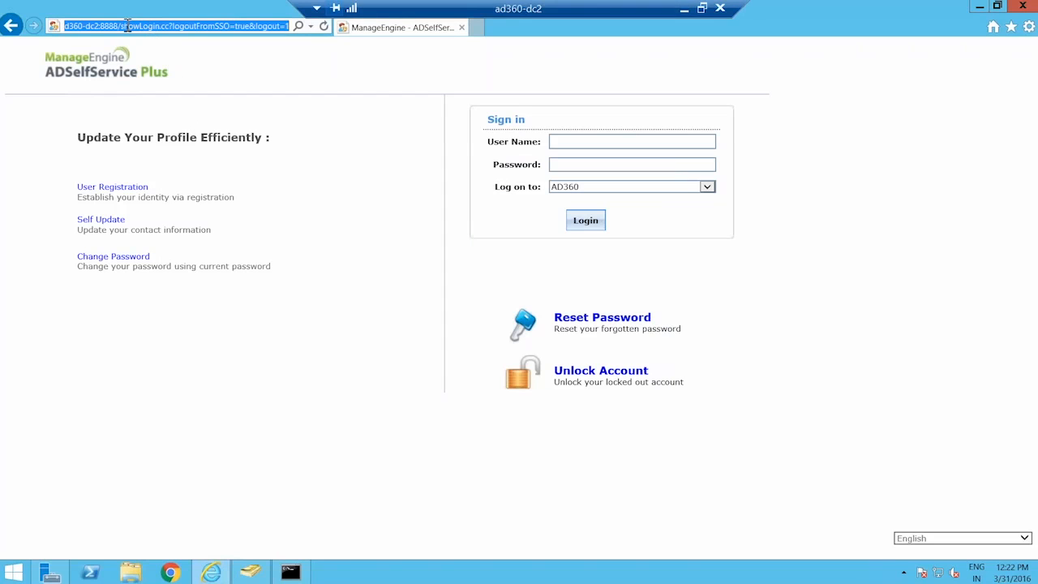
pyautogui.click(120, 26)
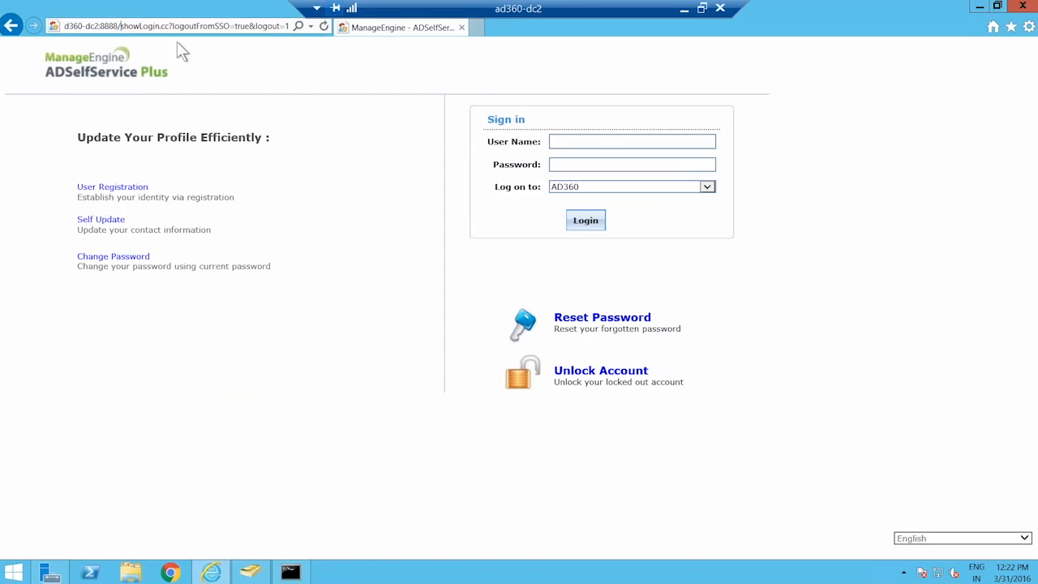
pyautogui.hotkey('ctrl', 'shift', 'Right')
pyautogui.write('adminL')
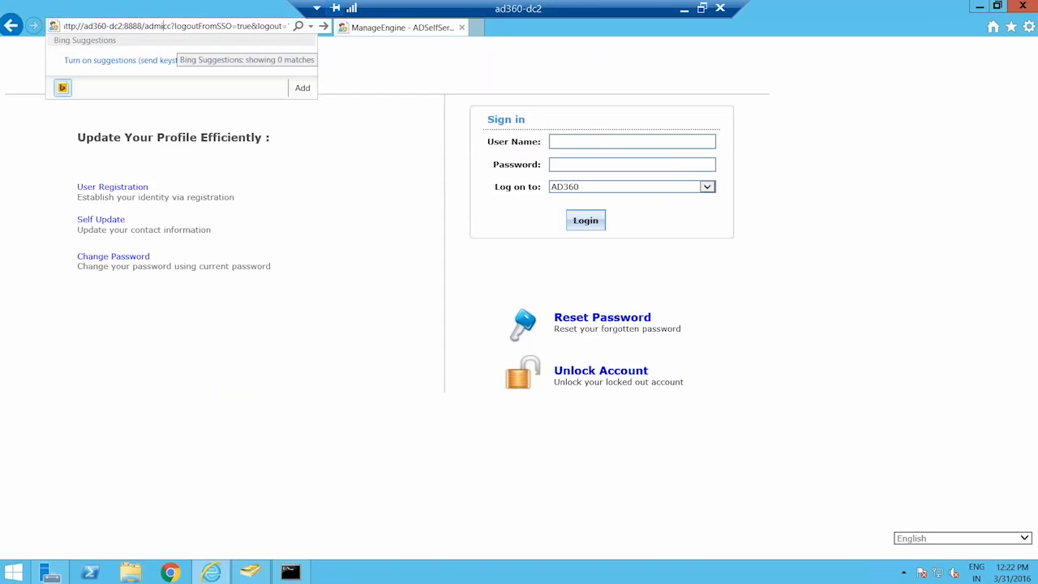
pyautogui.write('ogin.')
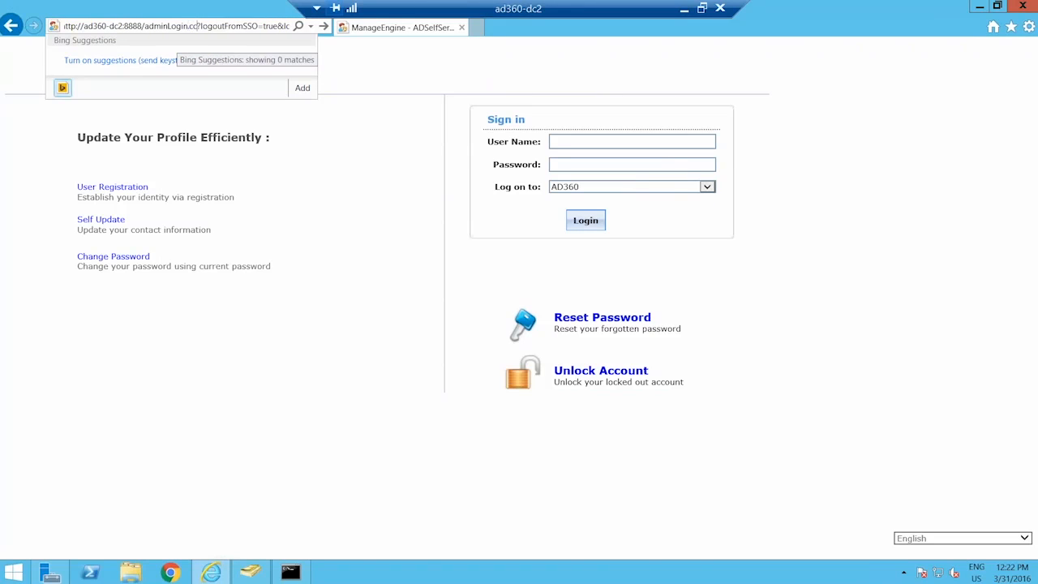
pyautogui.hotkey('shift', 'End')
pyautogui.press('Delete')
pyautogui.press('Return')
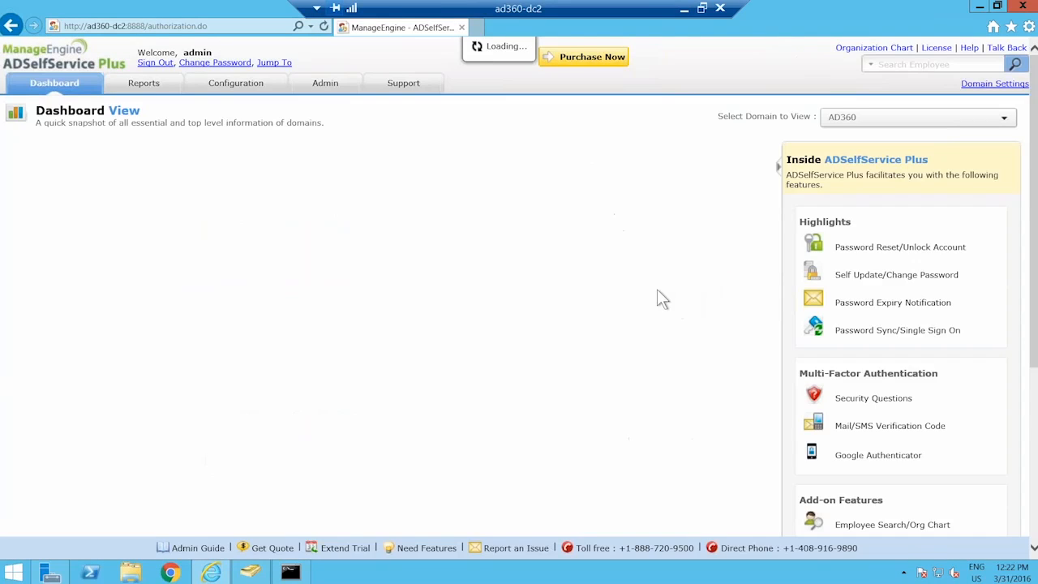
# Go to Configuration > Administrative Tools > Quick Enrollment > Import Enrollment Data from External Database
pyautogui.click(243, 84)
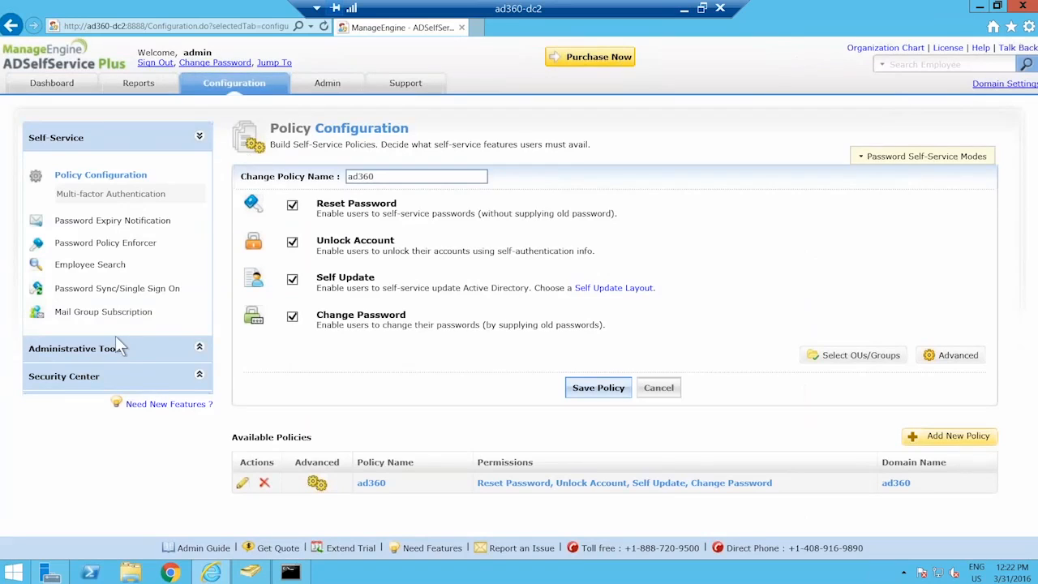
pyautogui.click(118, 348)
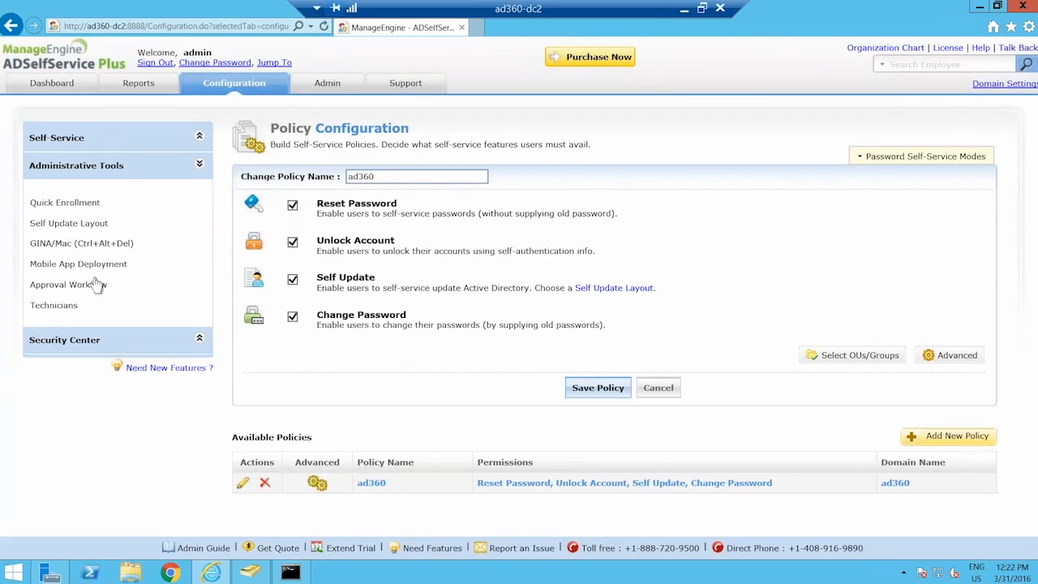
pyautogui.click(87, 207)
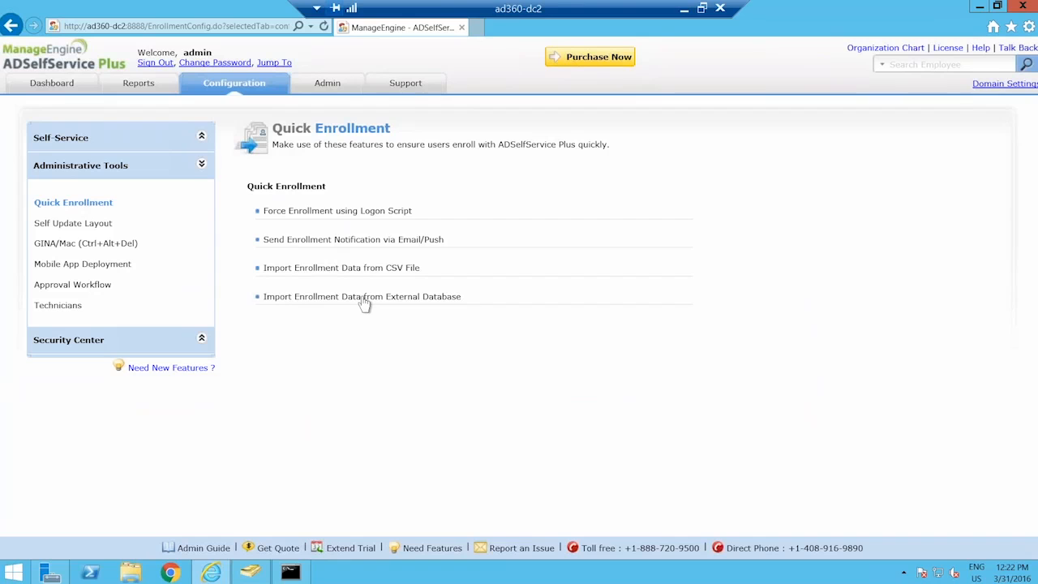
pyautogui.click(364, 300)
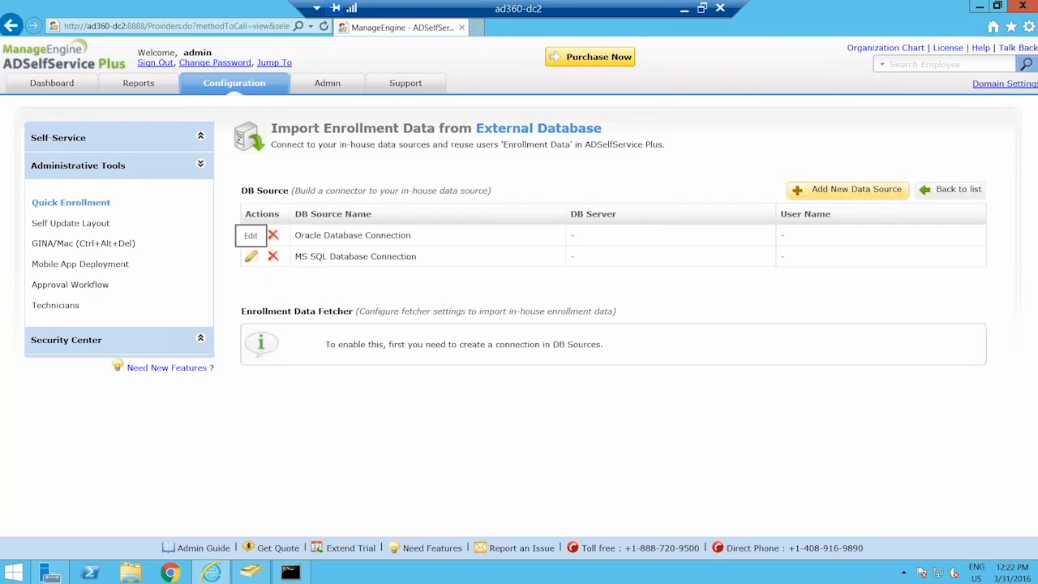
# Add a new data source named 'enrollment' with host localhost
pyautogui.click(251, 234)
pyautogui.click(499, 214)
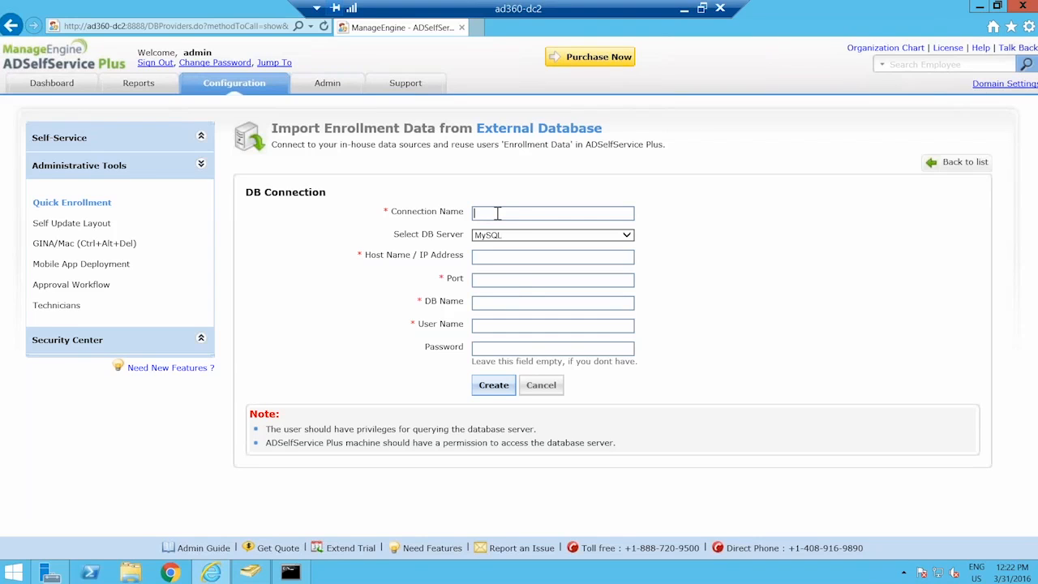
pyautogui.write('enr')
pyautogui.press('BackSpace')
pyautogui.press('BackSpace')
pyautogui.write('nrollment')
pyautogui.write('ad')
pyautogui.press('BackSpace')
pyautogui.press('BackSpace')
pyautogui.write('localhost')
# Enter port 3306, database enrollment, user root and its password, and create the connection
pyautogui.click(512, 279)
pyautogui.write('3306')
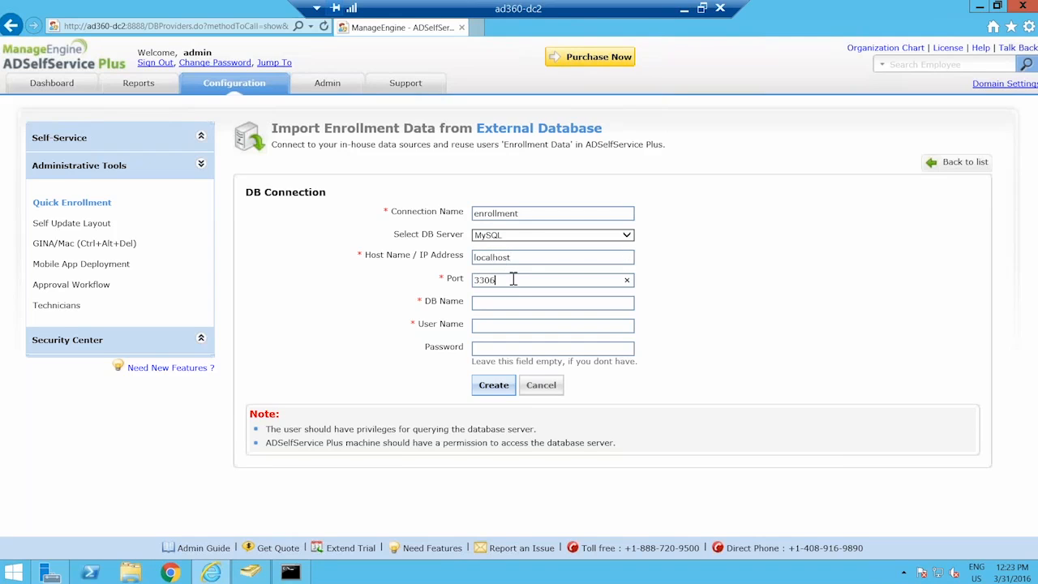
pyautogui.press('Tab')
pyautogui.write('enrollmentroot')
pyautogui.press('Tab')
pyautogui.write('••••')
pyautogui.click(493, 385)
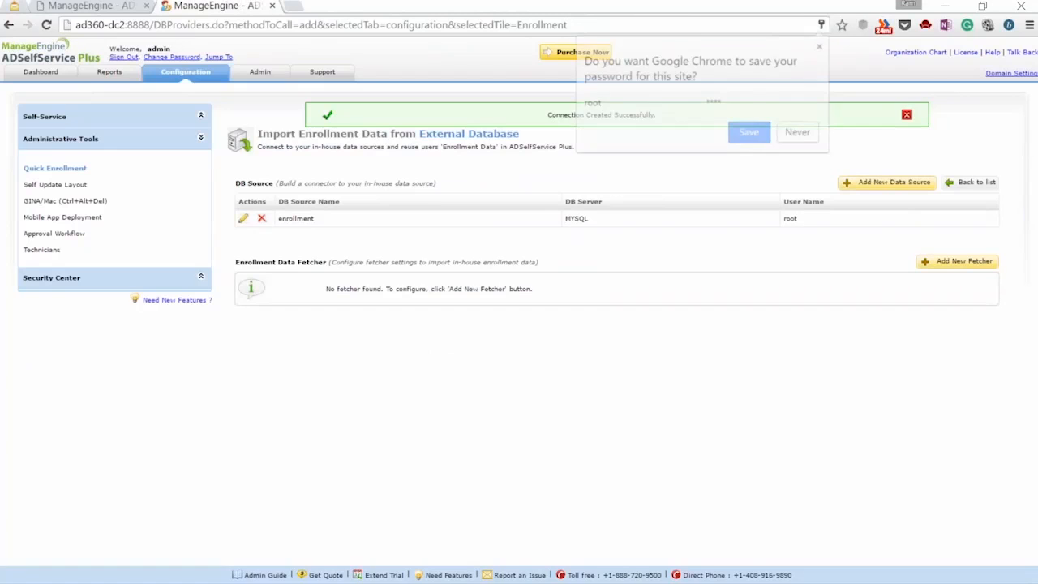
pyautogui.click(748, 132)
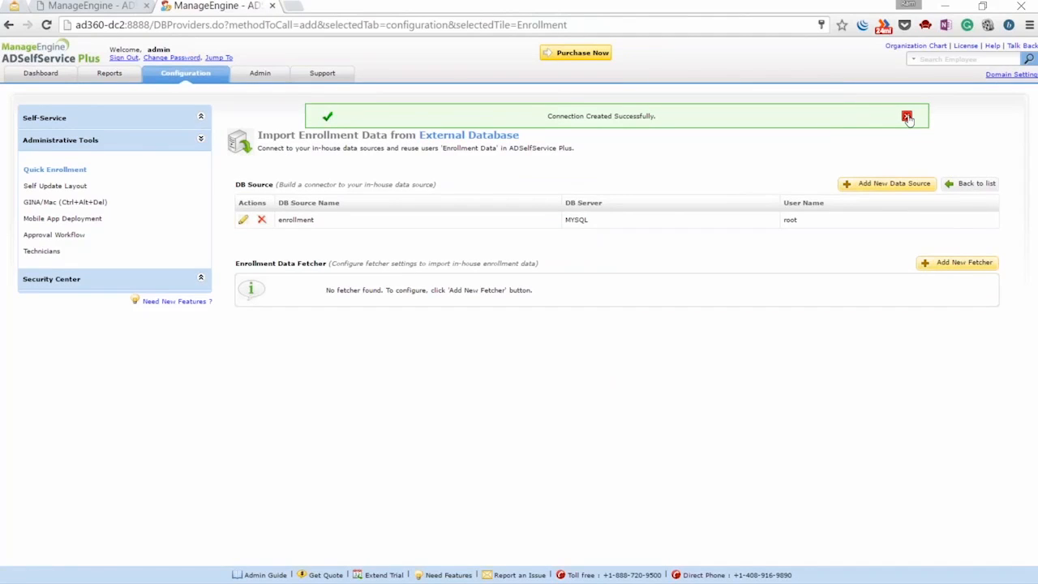
# Start a new enrollment data fetcher named adssp with ad360 as its policy
pyautogui.click(907, 118)
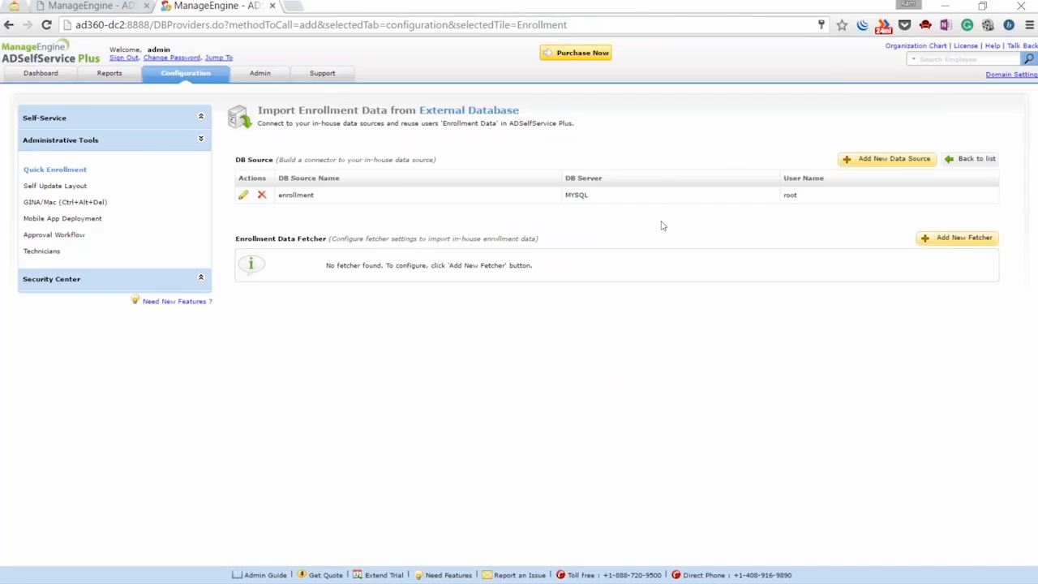
pyautogui.click(955, 238)
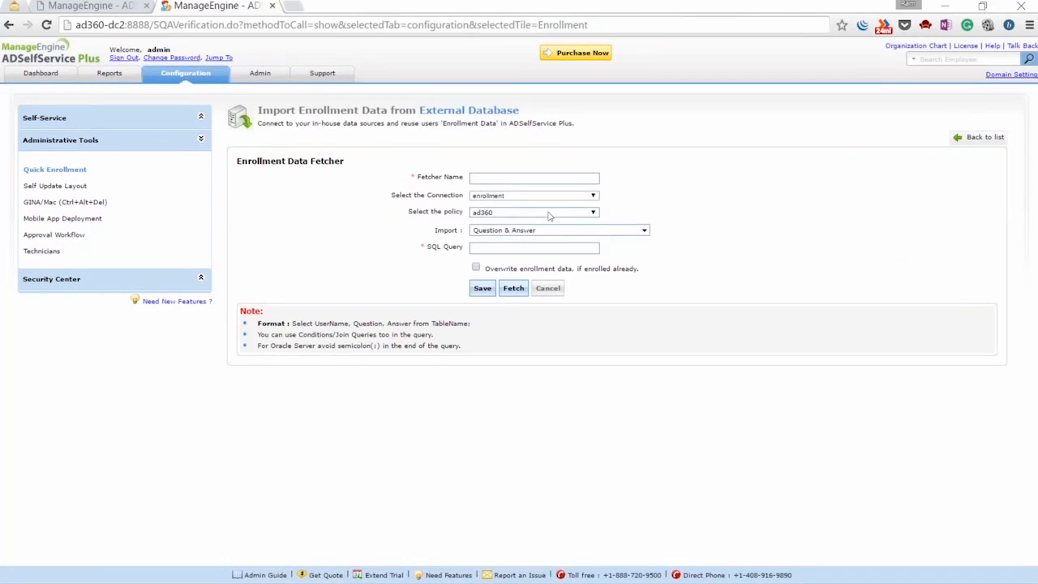
pyautogui.click(492, 177)
pyautogui.write('adssp')
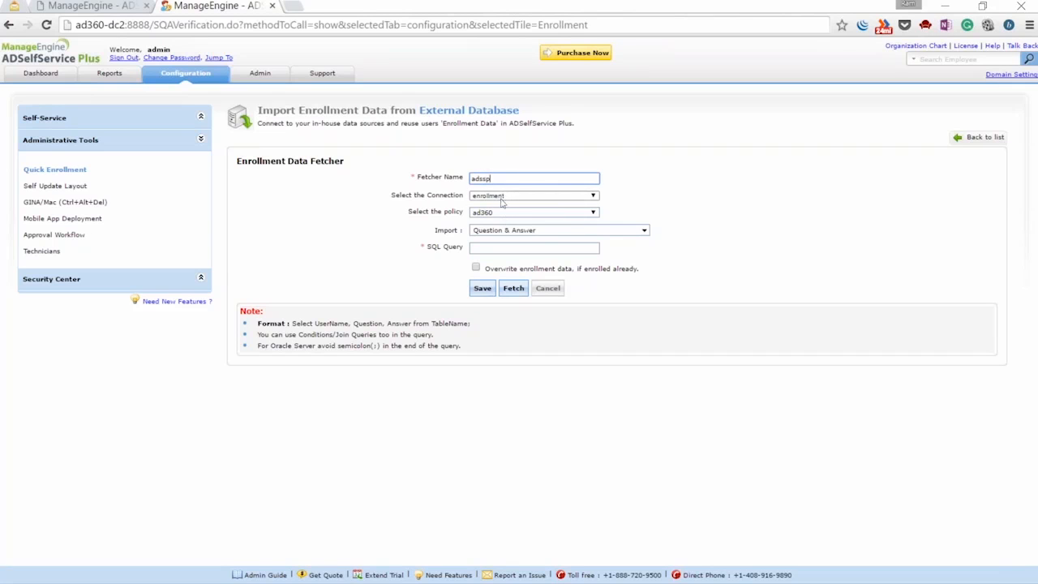
pyautogui.click(503, 215)
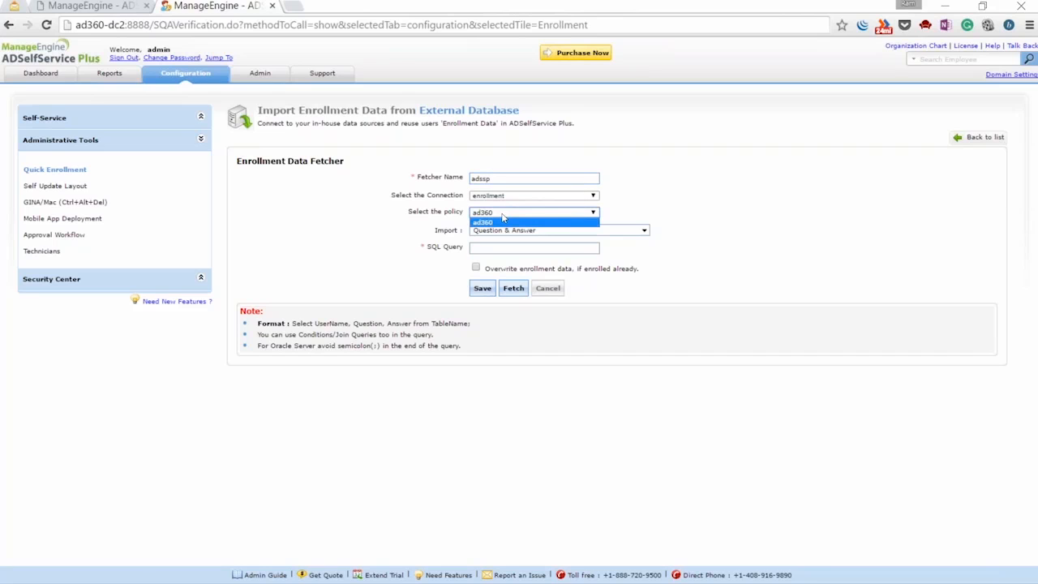
pyautogui.click(501, 222)
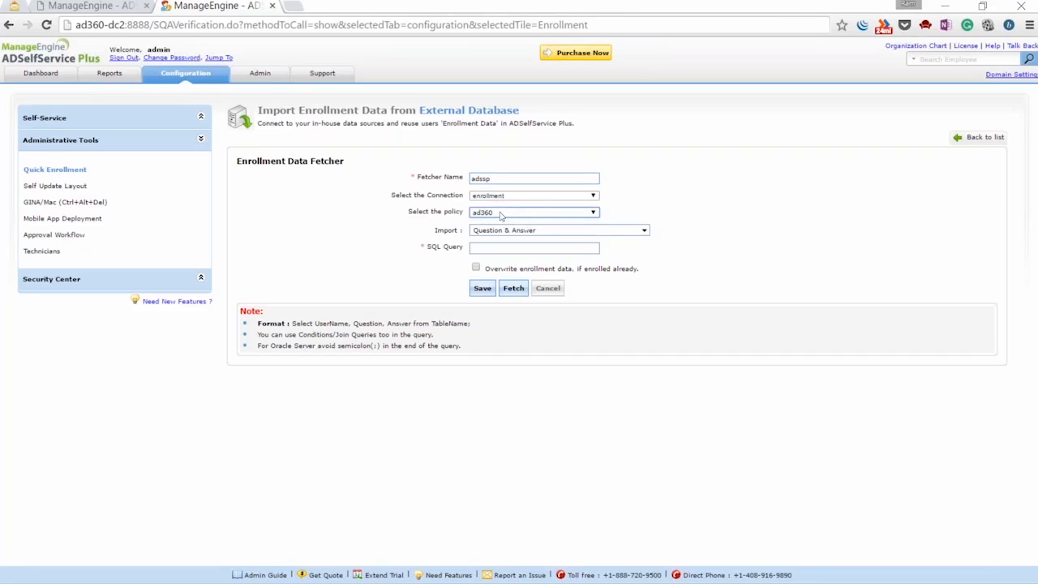
# Fetch users with 'select username,question,answer from yet_to_enroll' and enroll the three results
pyautogui.click(532, 247)
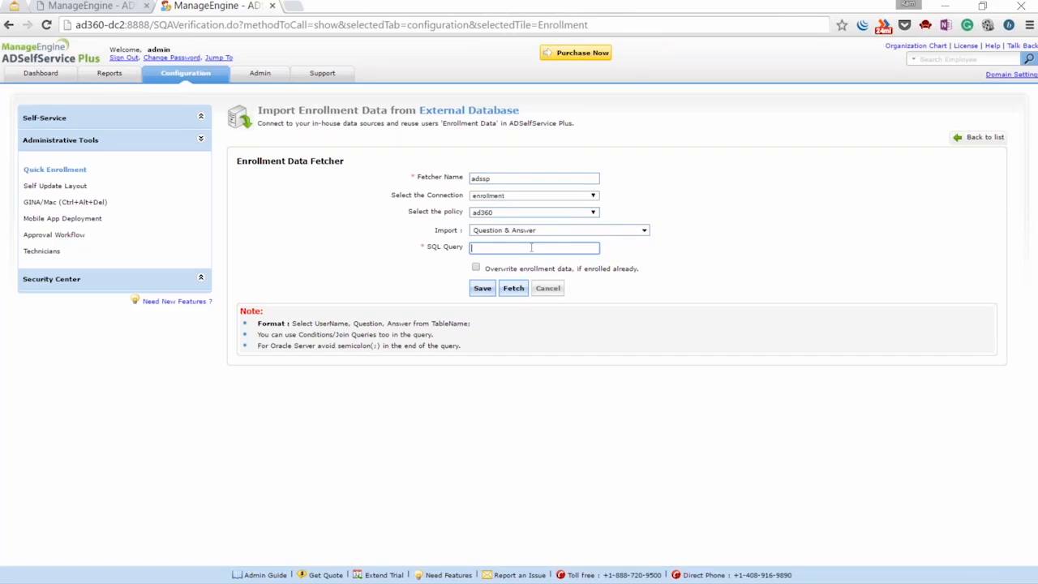
pyautogui.write('select ')
pyautogui.write('username,quest')
pyautogui.write('ion')
pyautogui.write(',answer fro')
pyautogui.write('m yet_t')
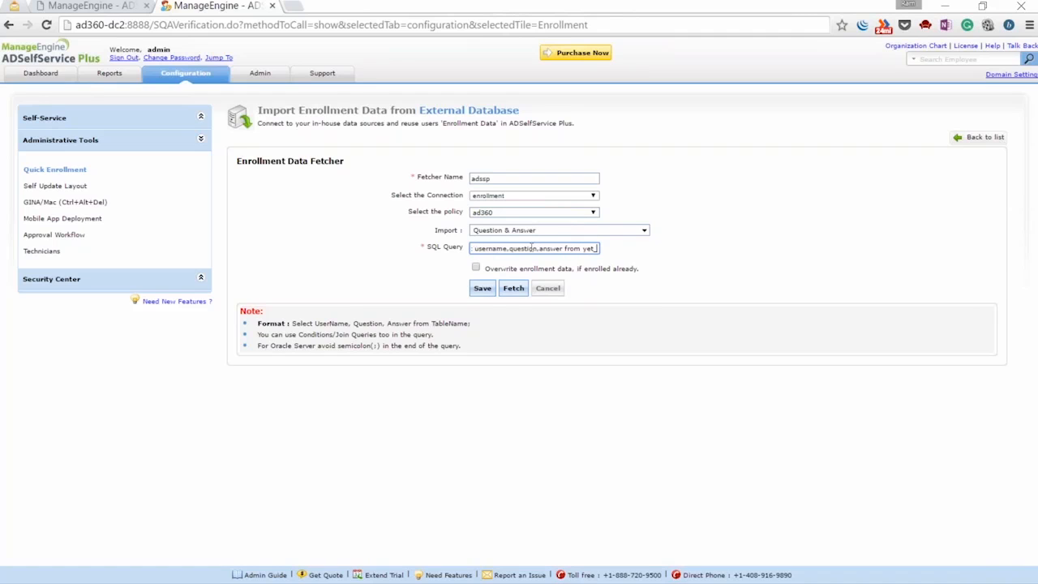
pyautogui.write('d')
pyautogui.press('BackSpace')
pyautogui.write('o_enroll;')
pyautogui.click(513, 288)
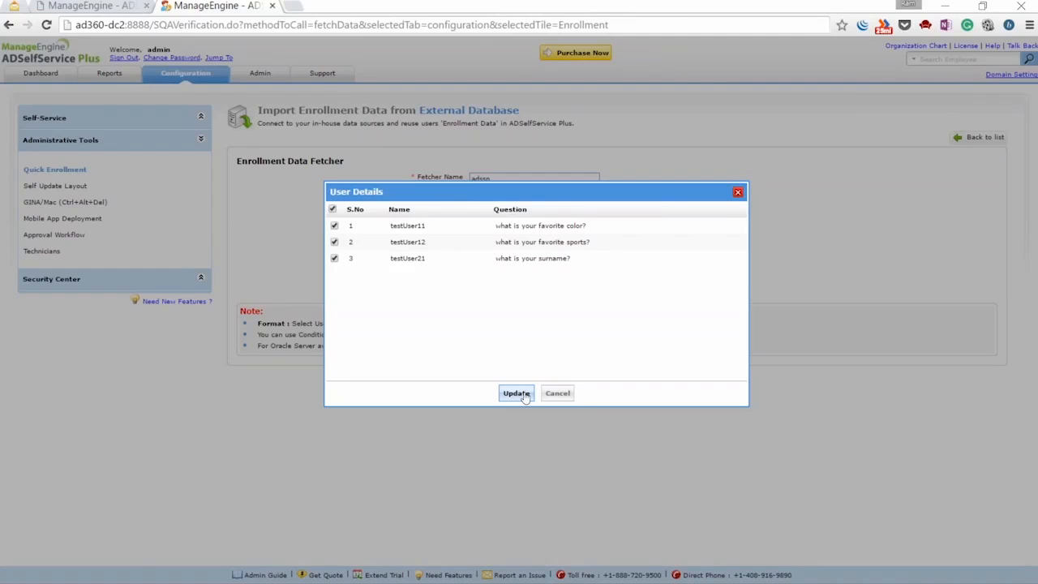
pyautogui.click(524, 397)
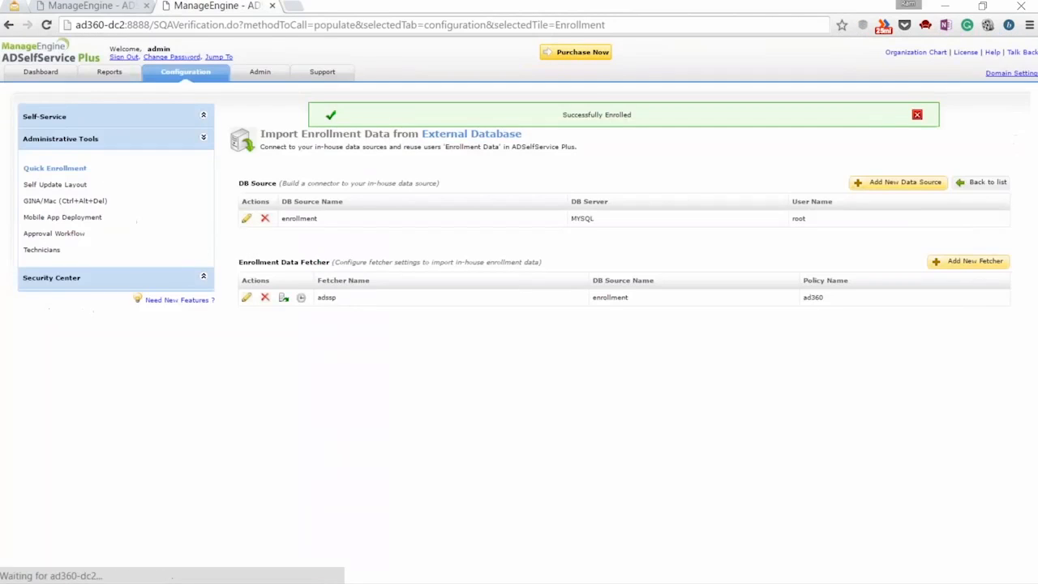
pyautogui.click(907, 117)
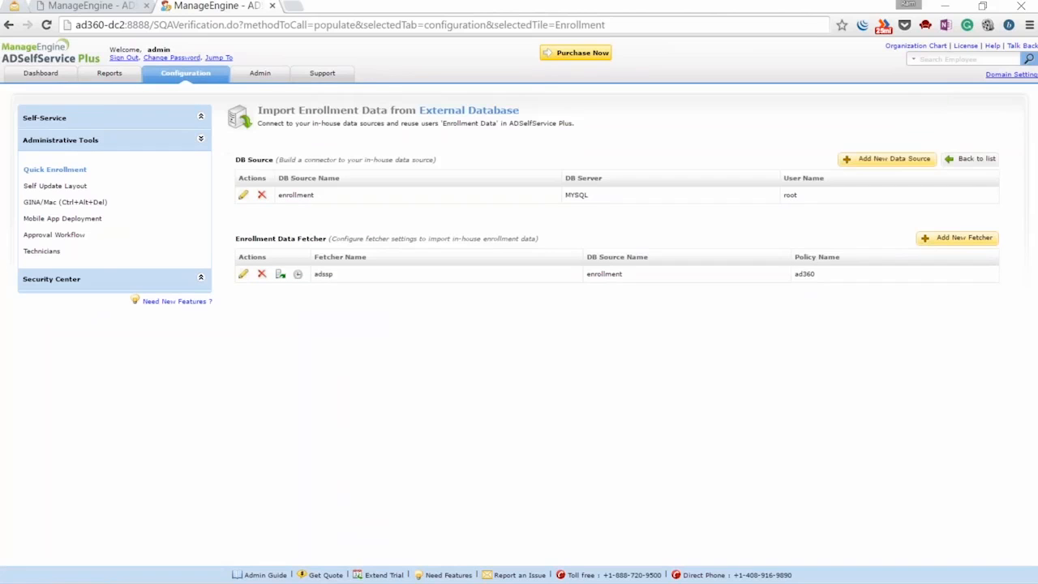
pyautogui.hotkey('alt', 'Tab')
pyautogui.hotkey('alt', 'Tab')
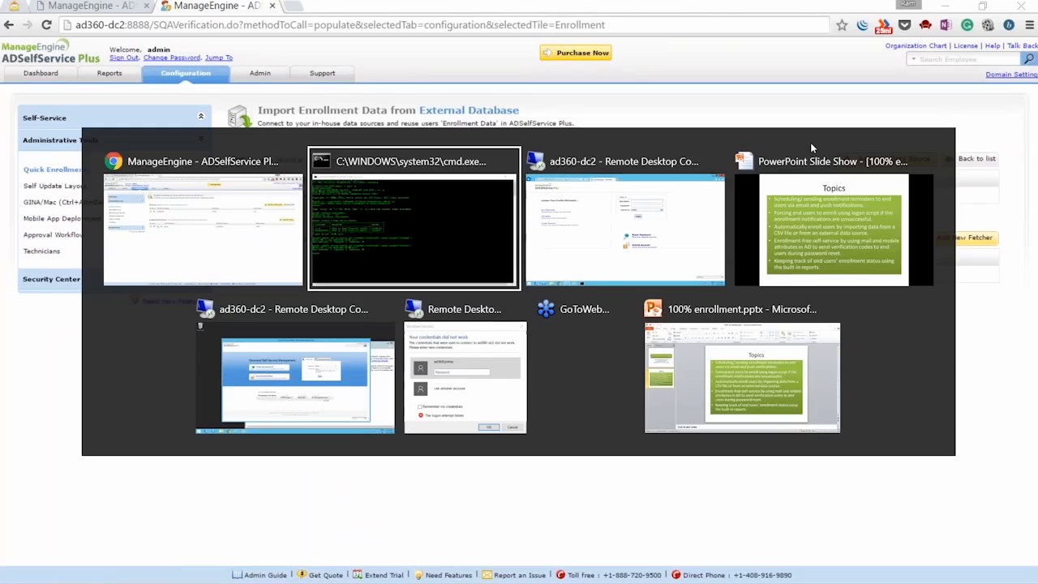
pyautogui.click(839, 211)
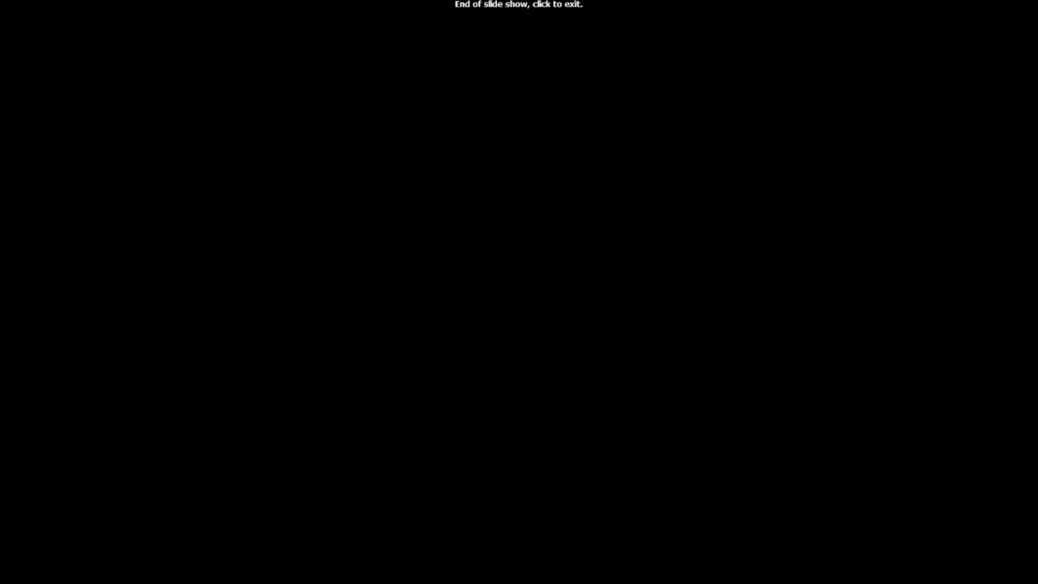
pyautogui.click(616, 248)
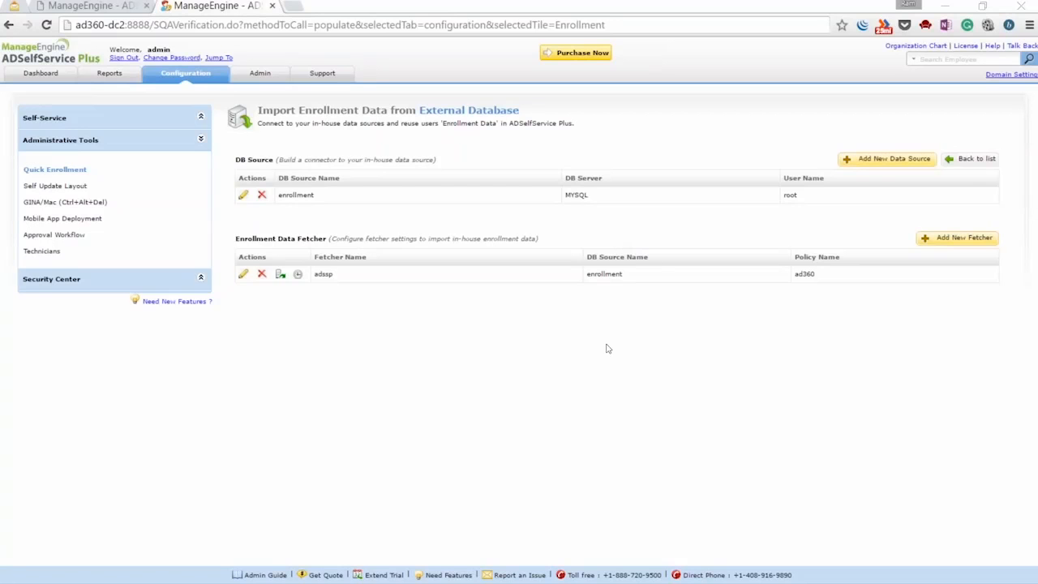
pyautogui.hotkey('alt', 'Tab')
pyautogui.click(300, 253)
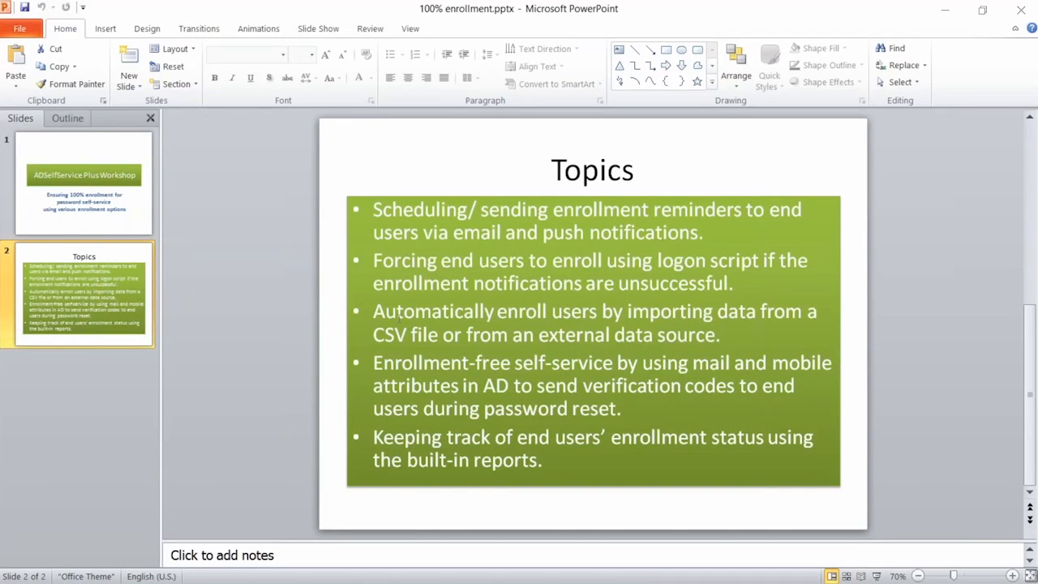
pyautogui.press('F5')
pyautogui.press('Right')
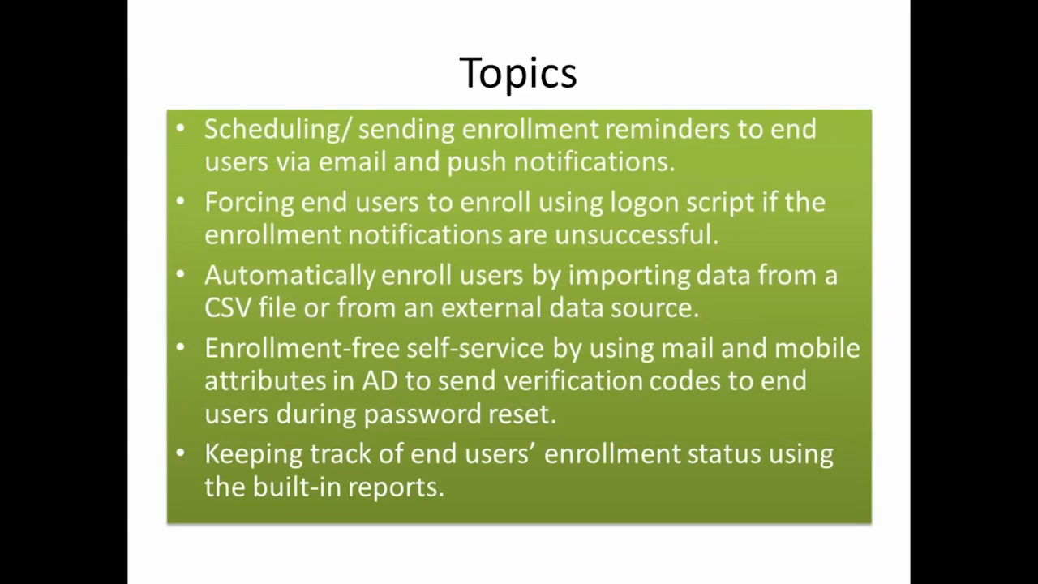
pyautogui.hotkey('alt', 'Tab')
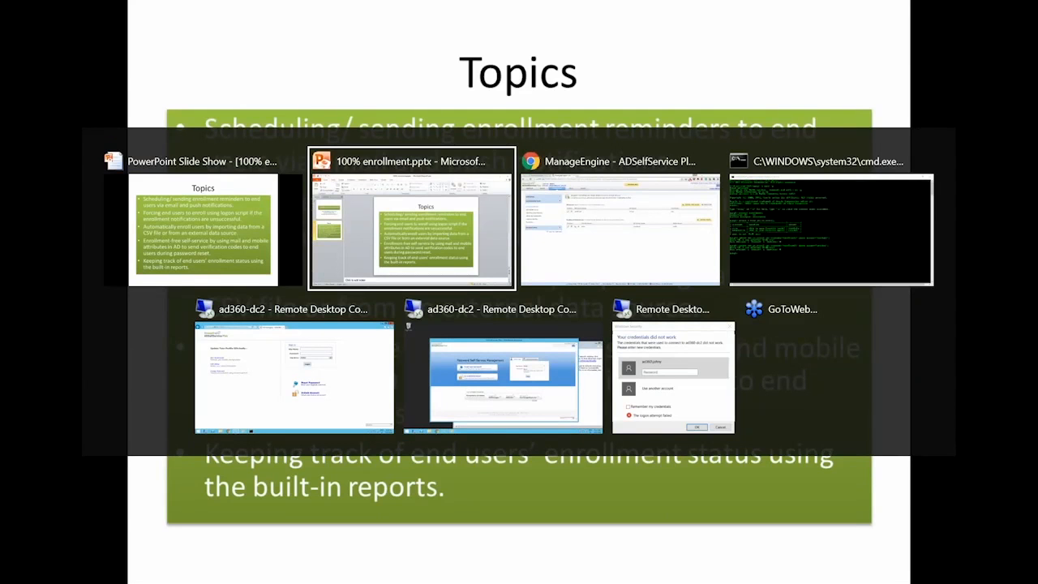
pyautogui.hotkey('alt', 'Tab')
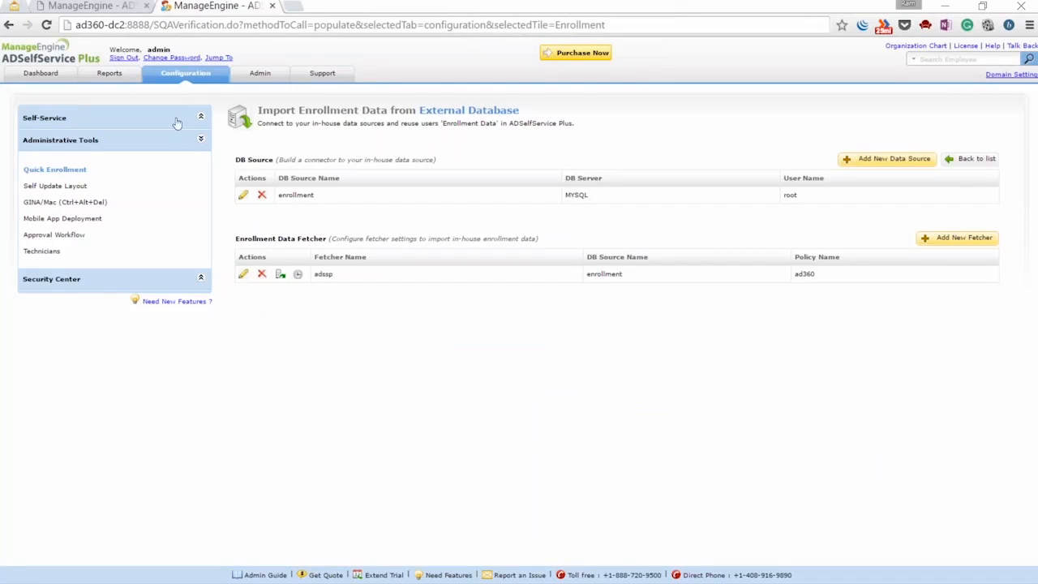
# Turn on verification codes sent by e-mail in ad360's Multi-factor Authentication settings
pyautogui.click(185, 73)
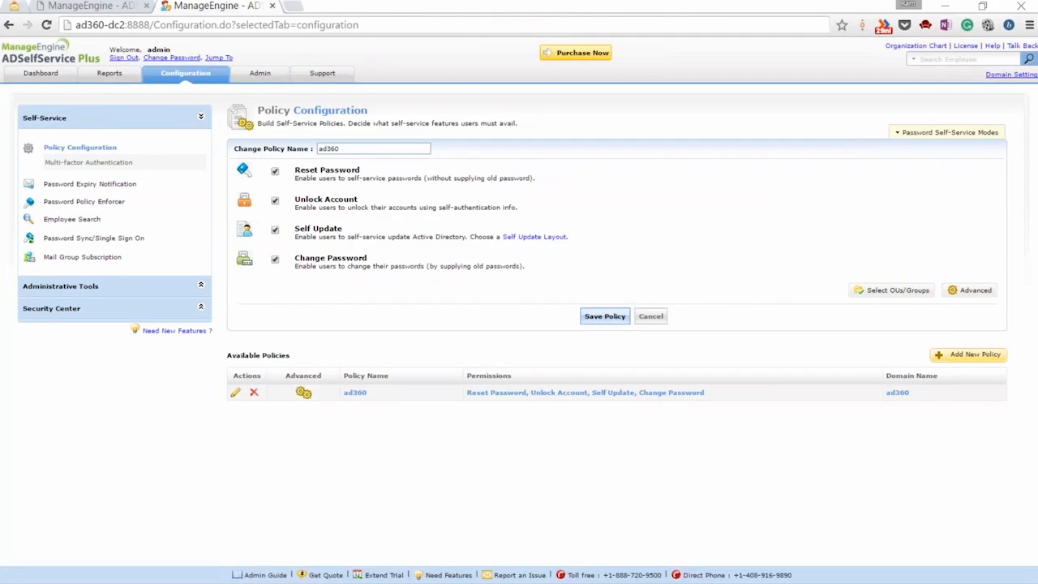
pyautogui.click(97, 163)
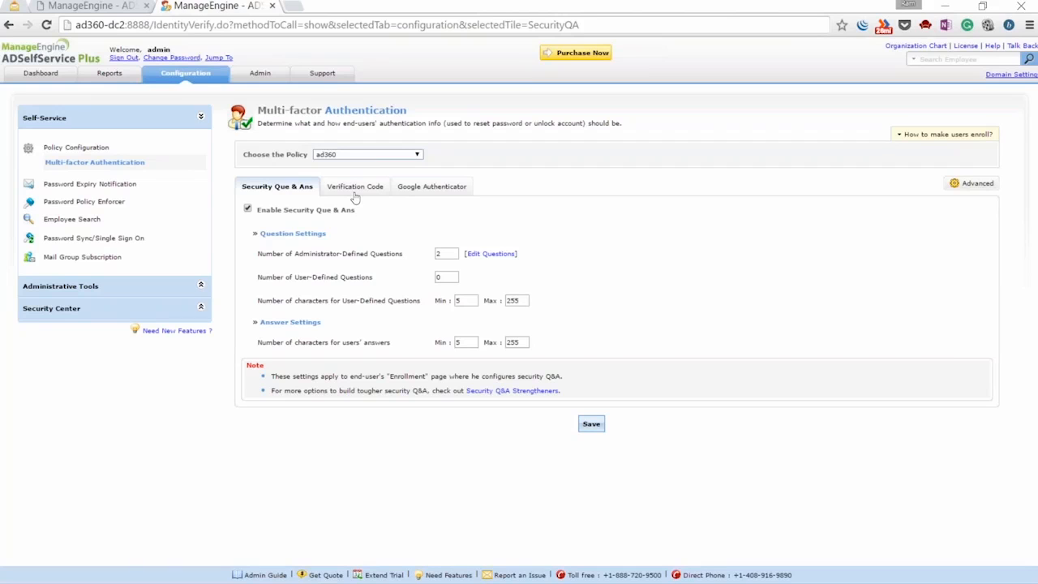
pyautogui.click(354, 189)
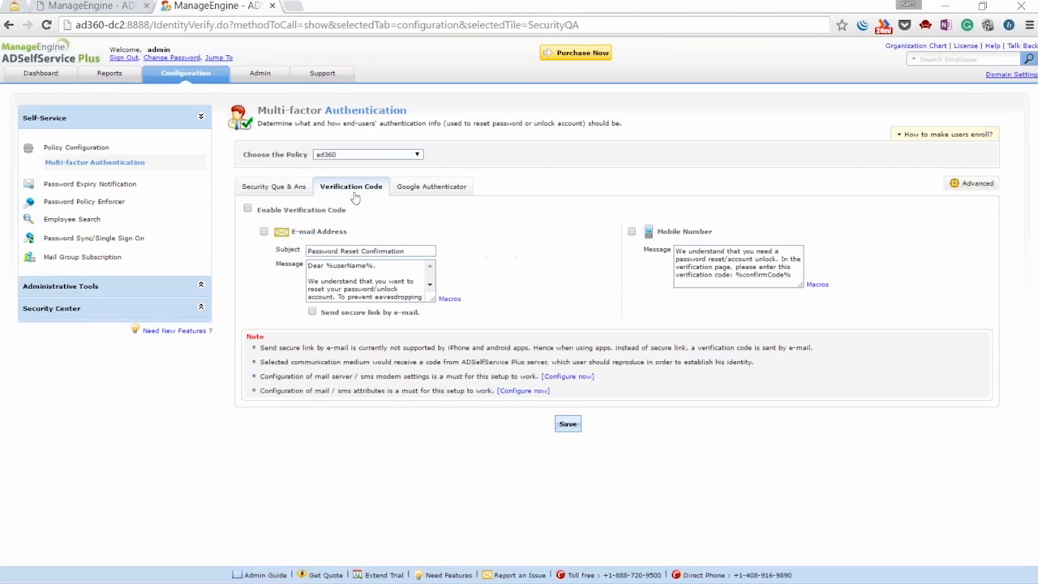
pyautogui.click(248, 210)
pyautogui.click(263, 232)
# Review the e-mail message text, save the settings, and sign the administrator out
pyautogui.moveTo(432, 300); pyautogui.dragTo(523, 346)
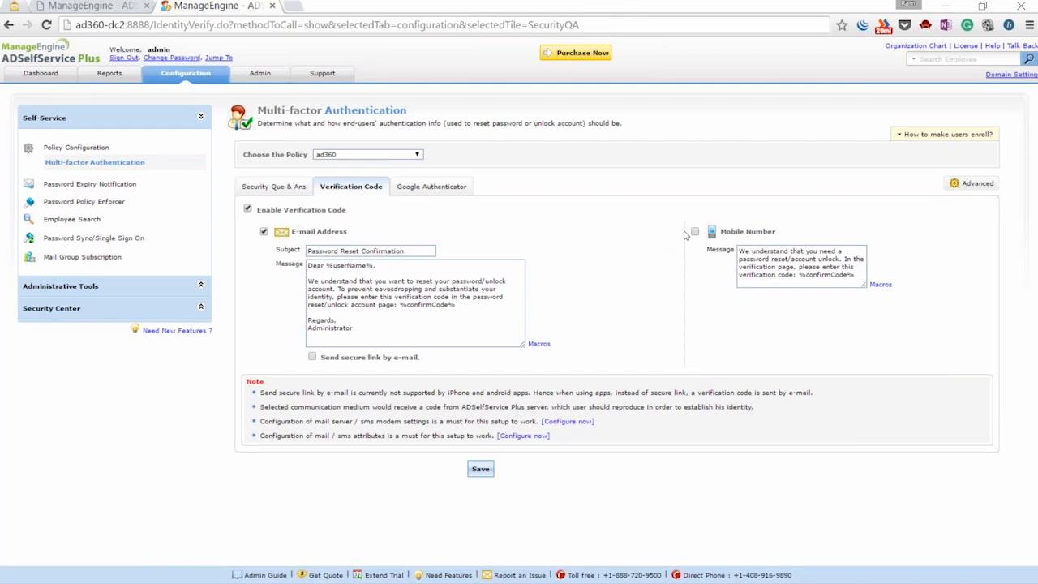
pyautogui.click(480, 298)
pyautogui.click(480, 469)
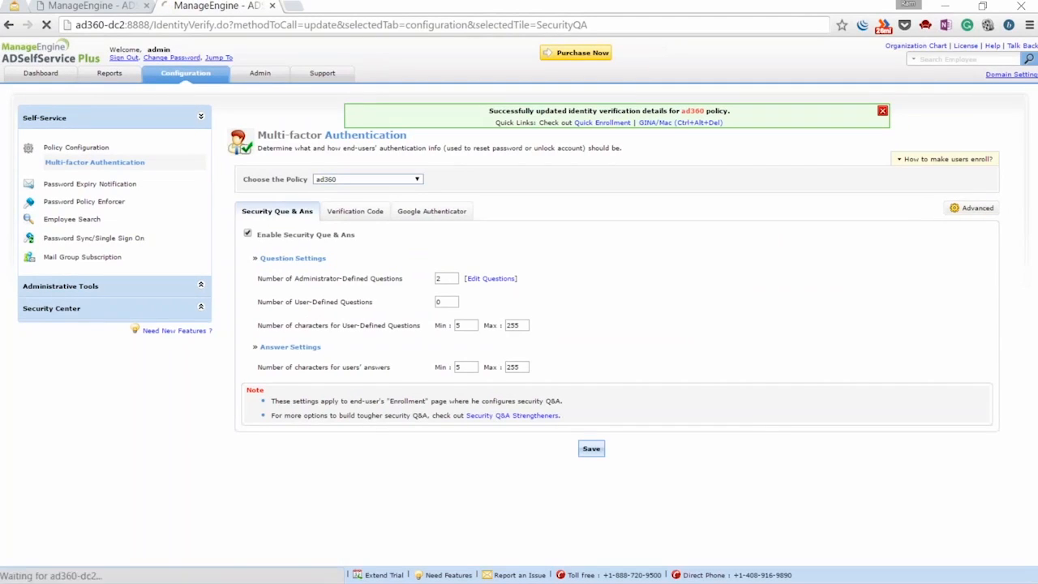
pyautogui.click(891, 111)
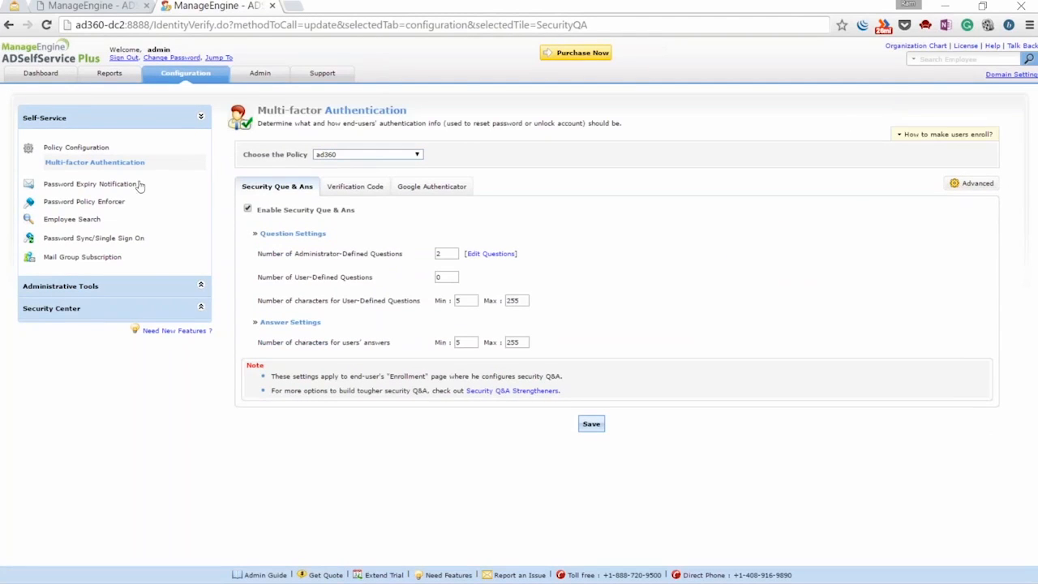
pyautogui.click(123, 59)
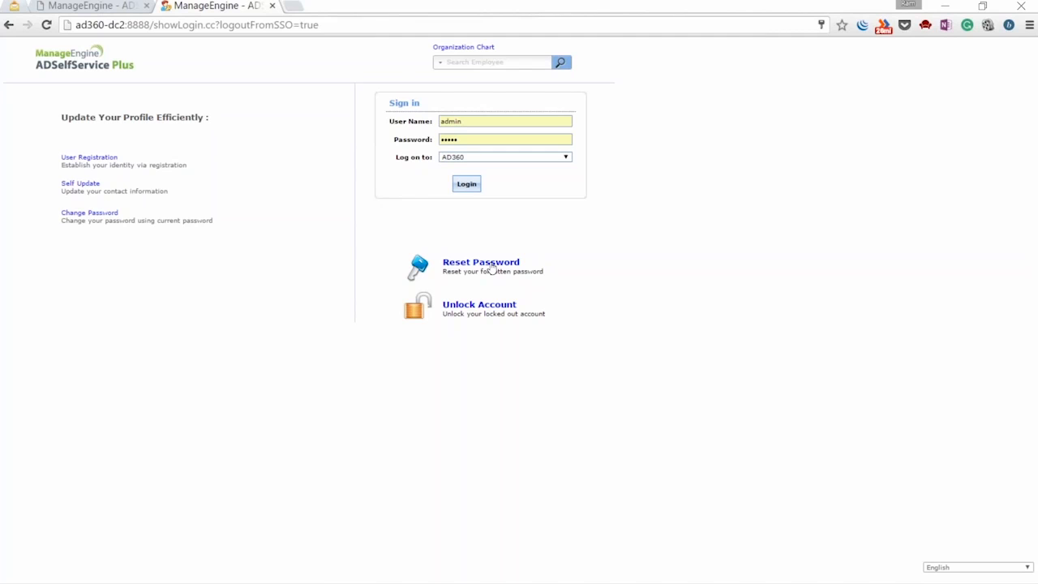
# Begin a forgotten-password reset for user testUser22
pyautogui.click(490, 268)
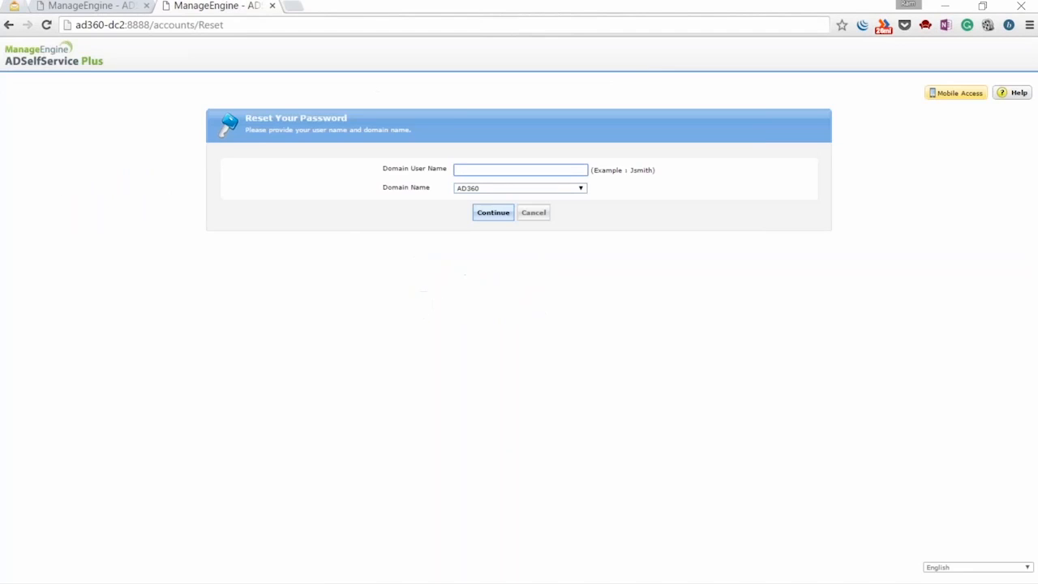
pyautogui.write('testUser22')
pyautogui.click(493, 214)
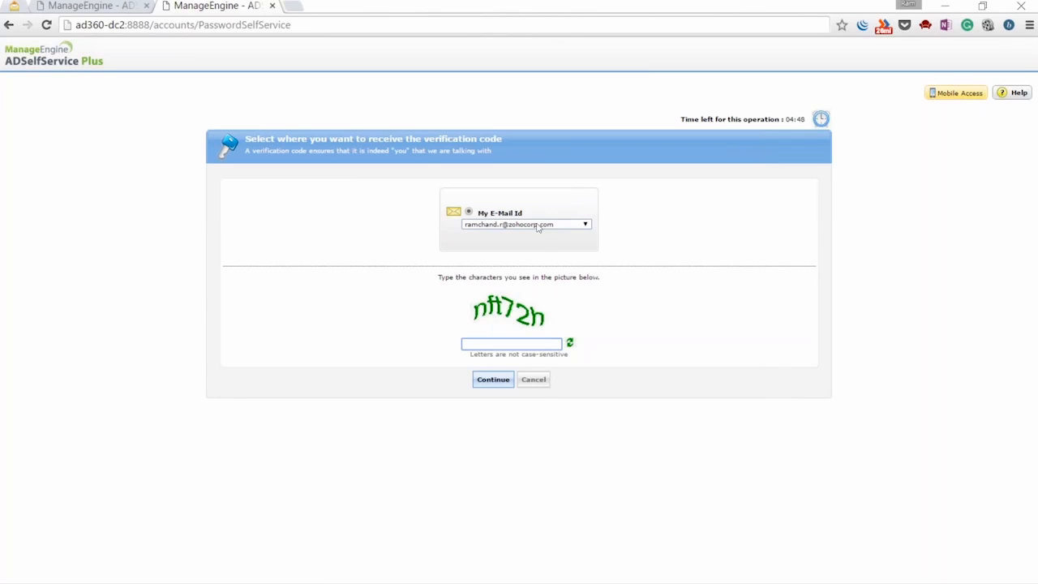
# Choose the e-mail address for the code, enter the captcha, and request the verification code
pyautogui.click(537, 226)
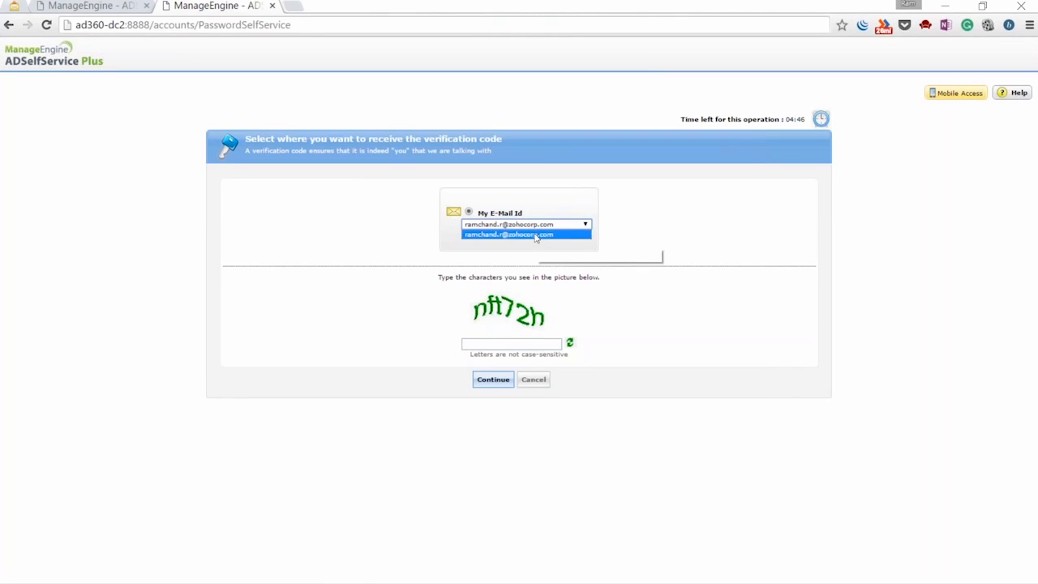
pyautogui.click(535, 234)
pyautogui.click(513, 344)
pyautogui.write('nft')
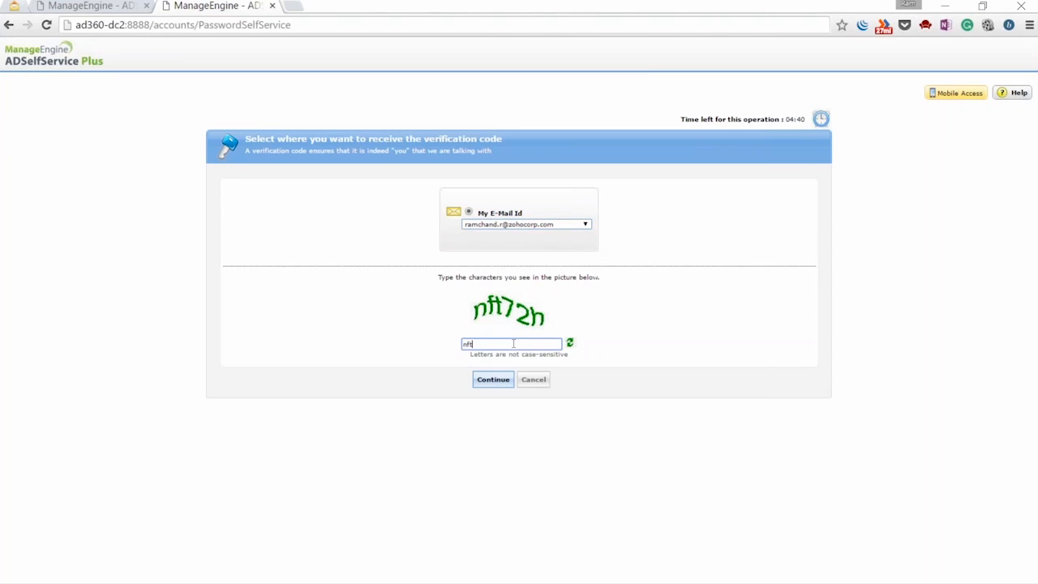
pyautogui.write('72h')
pyautogui.click(483, 381)
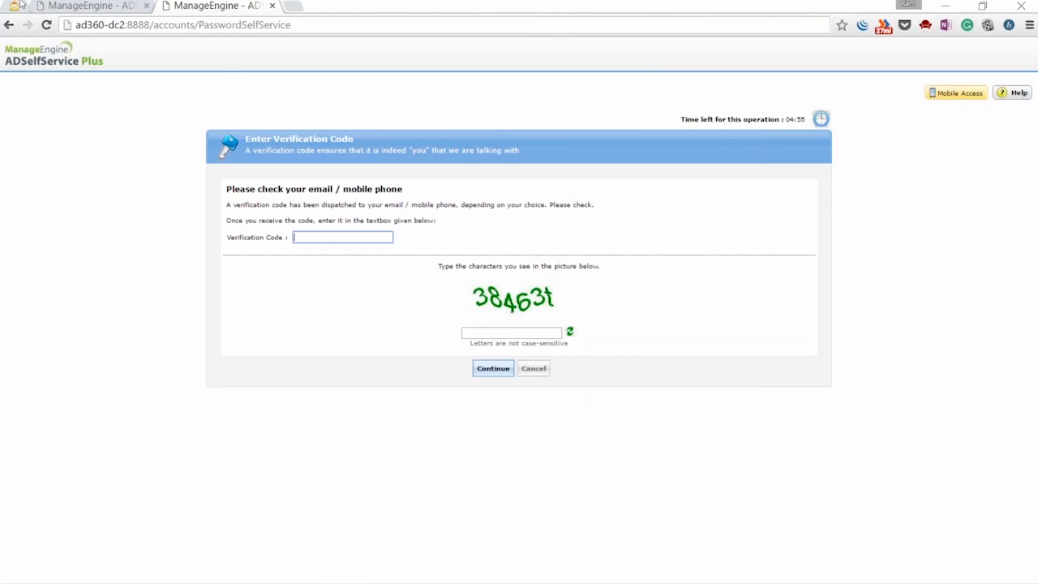
# Open the Password Reset Confirmation e-mail in Zoho Mail and select its verification code
pyautogui.click(63, 8)
pyautogui.click(288, 132)
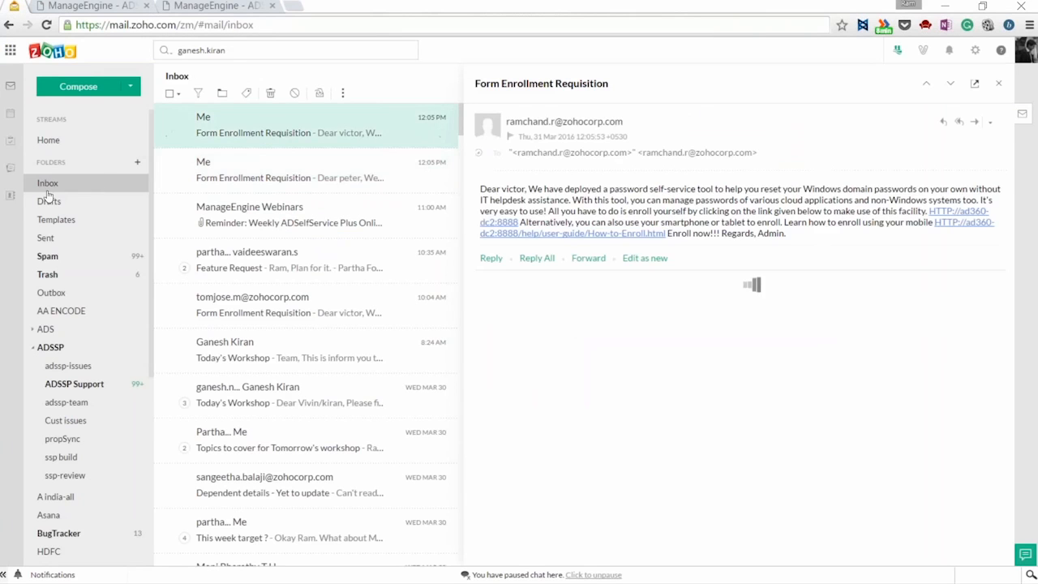
pyautogui.click(331, 145)
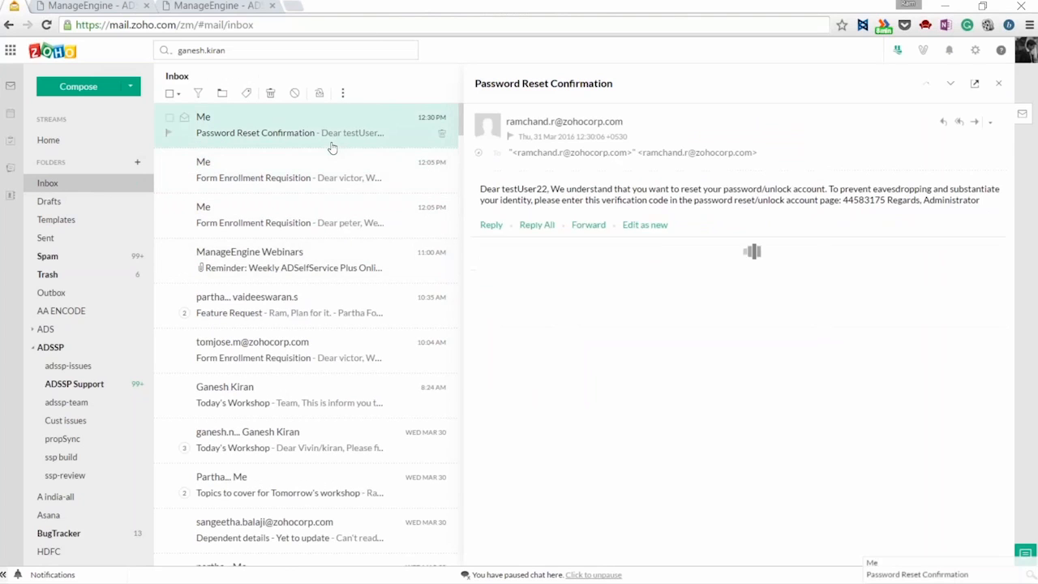
pyautogui.moveTo(843, 200); pyautogui.dragTo(886, 200)
pyautogui.hotkey('ctrl', 'c')
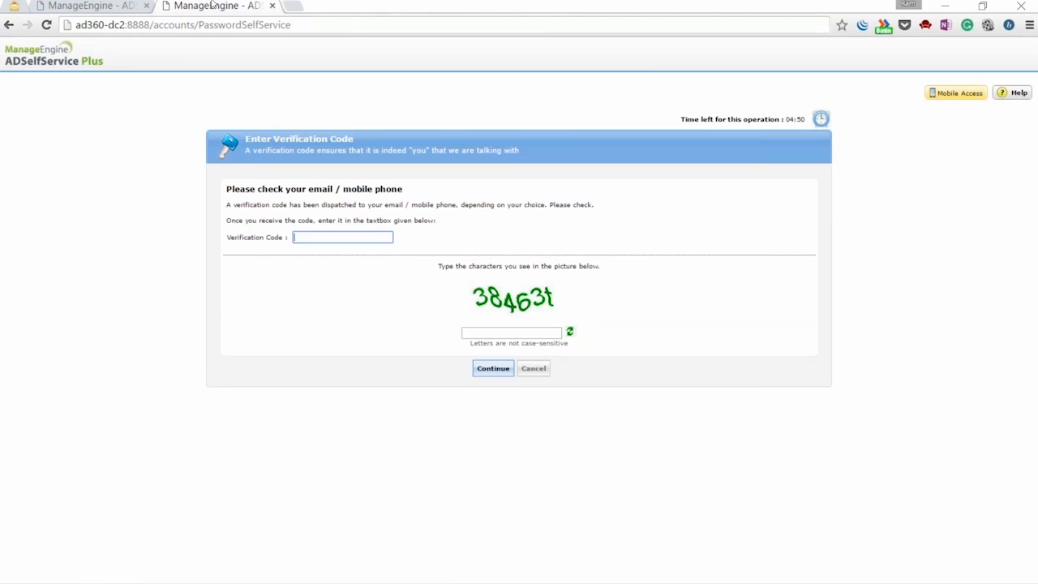
# Paste the copied code into ADSelfService Plus's Verification Code field, ready for the captcha
pyautogui.hotkey('ctrl', 'Tab')
pyautogui.click(341, 235)
pyautogui.hotkey('ctrl', 'v')
pyautogui.click(494, 330)
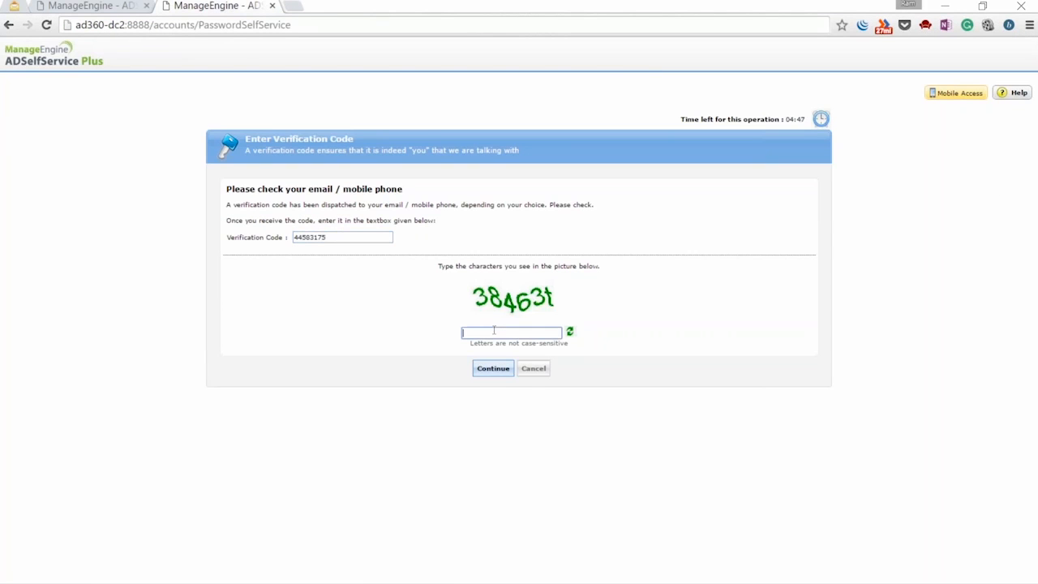
# Submit the code with captcha 386463t, then enter and confirm the new password
pyautogui.write('38')
pyautogui.write('6')
pyautogui.write('4')
pyautogui.write('6')
pyautogui.write('3t')
pyautogui.click(493, 368)
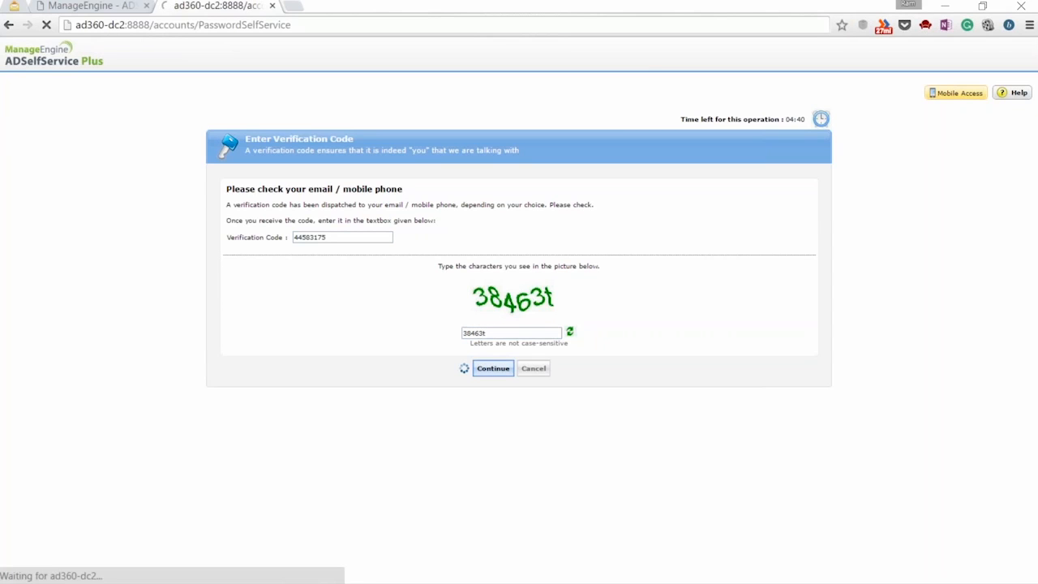
pyautogui.click(460, 324)
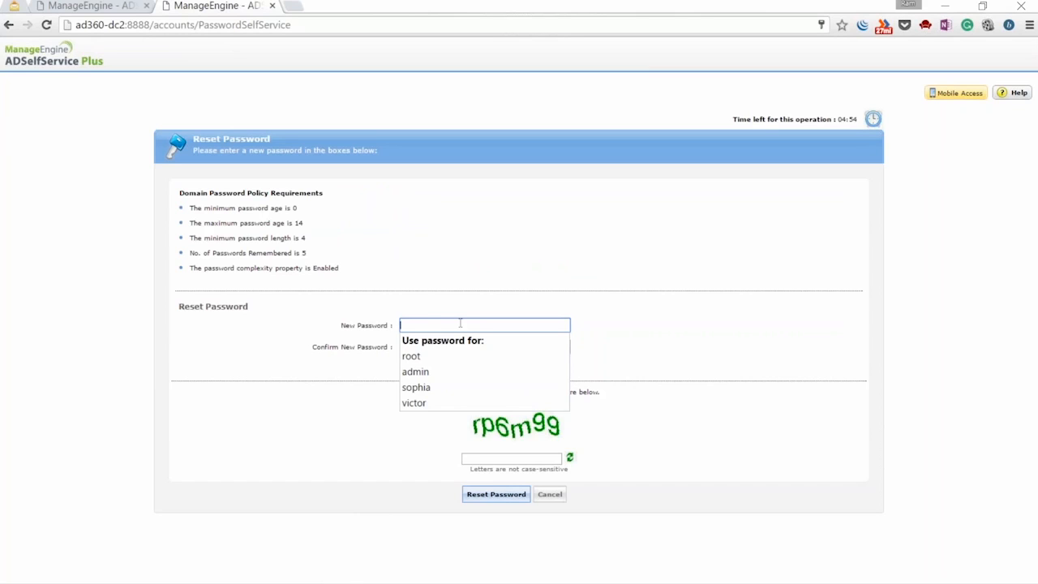
pyautogui.write('*********')
pyautogui.press('Tab')
pyautogui.write('*********')
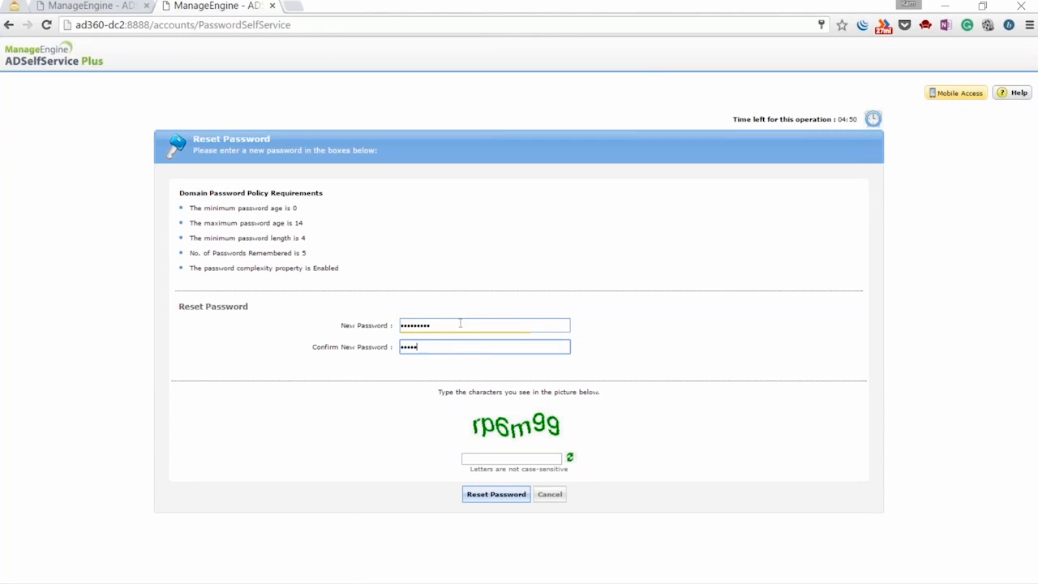
# Enter captcha rp6m99, reset the password, decline saving it in the browser, and return home
pyautogui.click(486, 458)
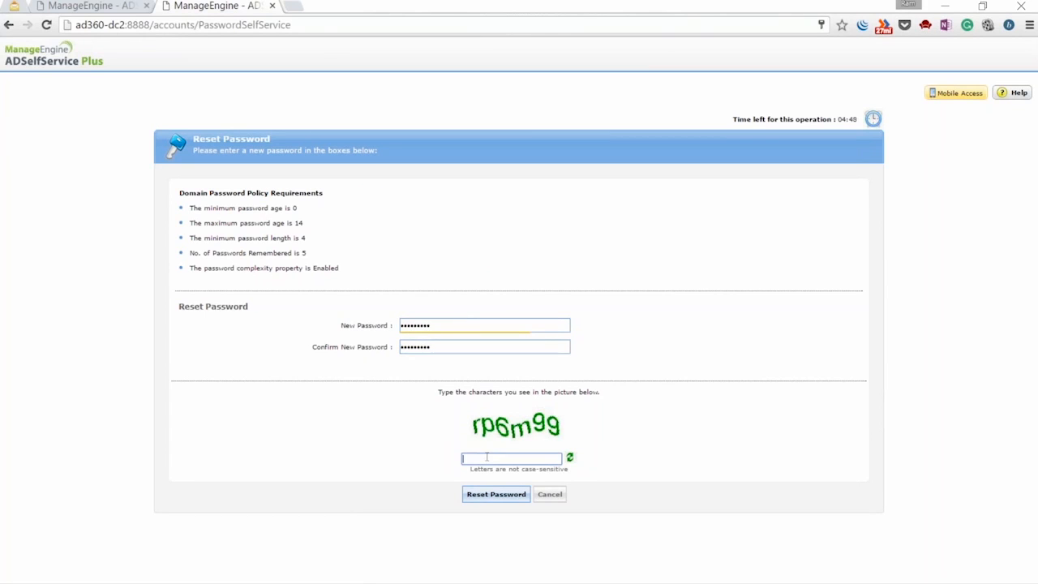
pyautogui.write('rp6m99')
pyautogui.click(492, 494)
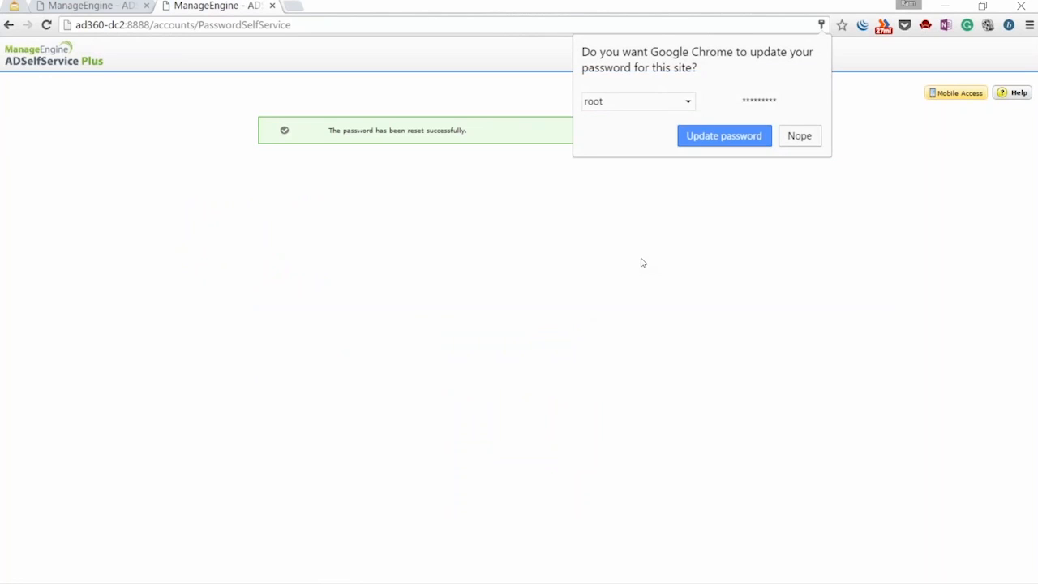
pyautogui.click(811, 141)
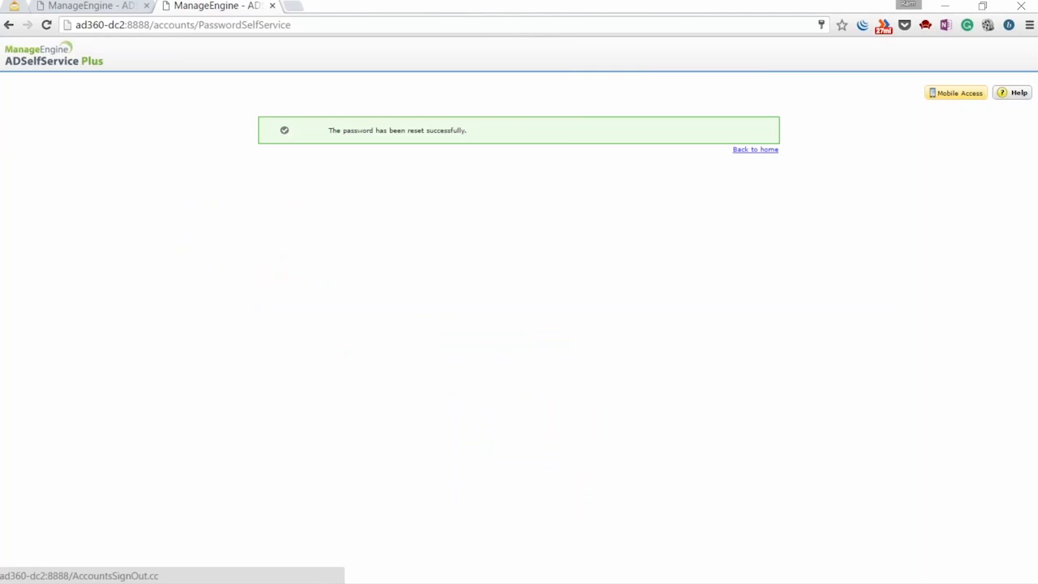
pyautogui.click(755, 150)
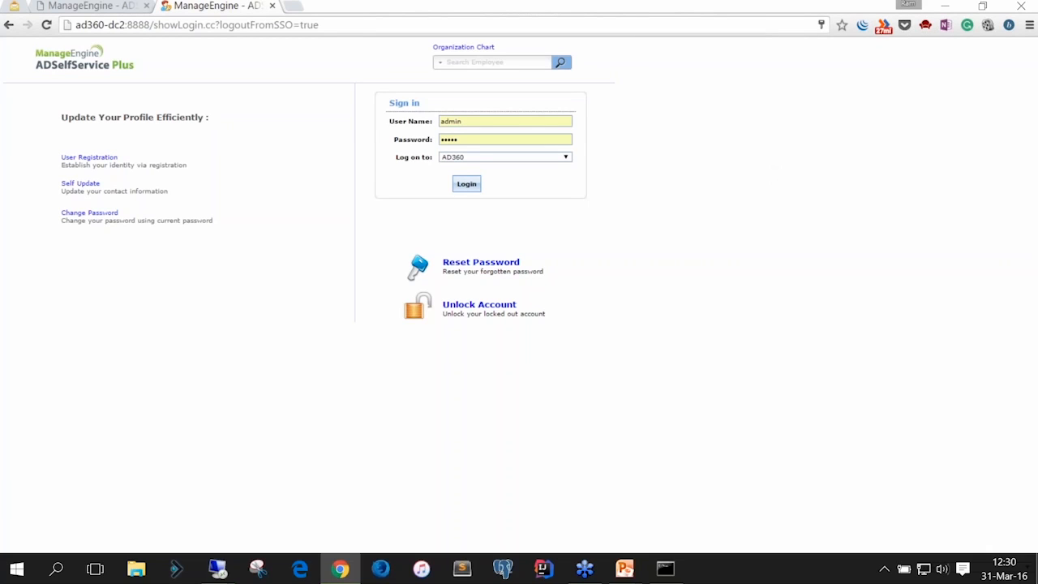
# Show the presentation slide show briefly, then come back to the browser
pyautogui.moveTo(628, 568)
pyautogui.click(640, 542)
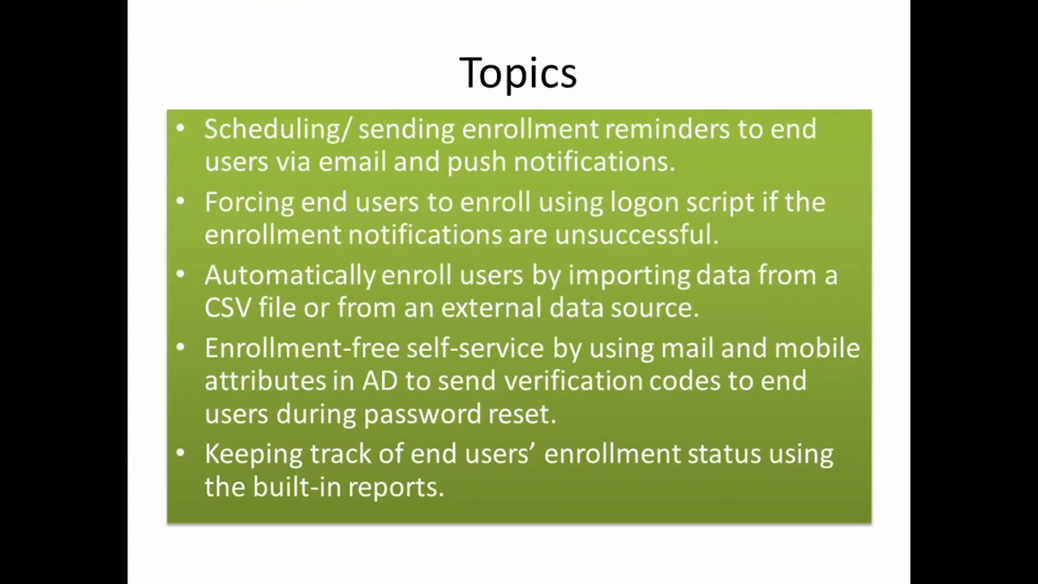
pyautogui.hotkey('alt', 'Tab')
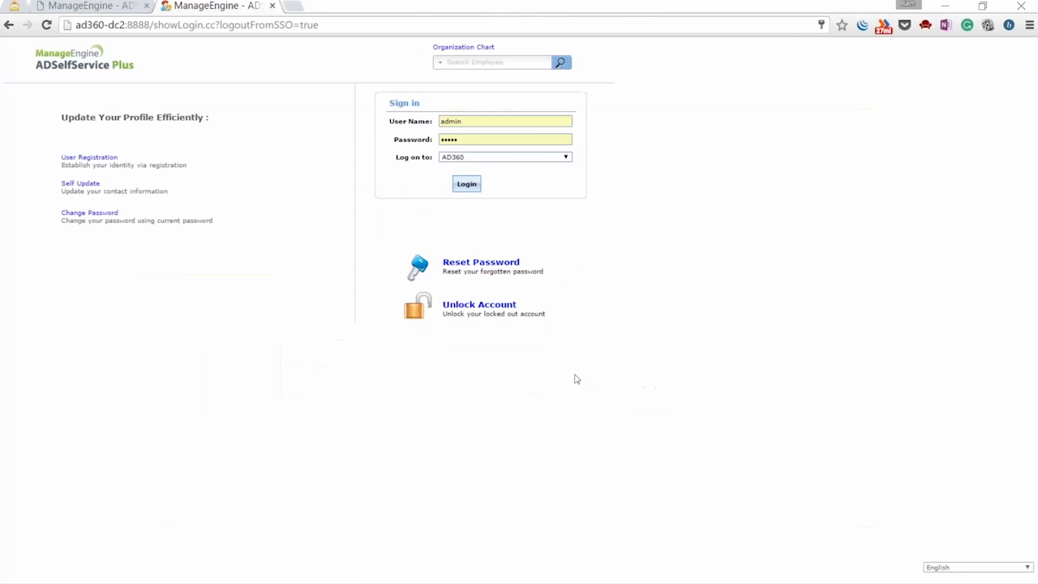
# Go to the adminLogin.cc page, log in as admin, and open the Reports tab
pyautogui.moveTo(153, 26); pyautogui.dragTo(382, 24)
pyautogui.write('admin')
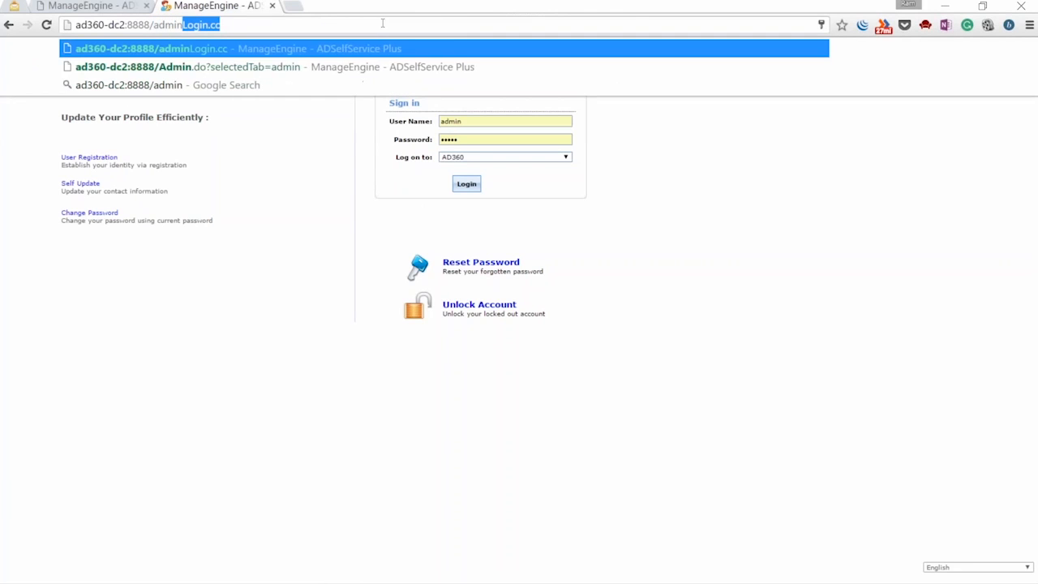
pyautogui.press('Return')
pyautogui.click(673, 241)
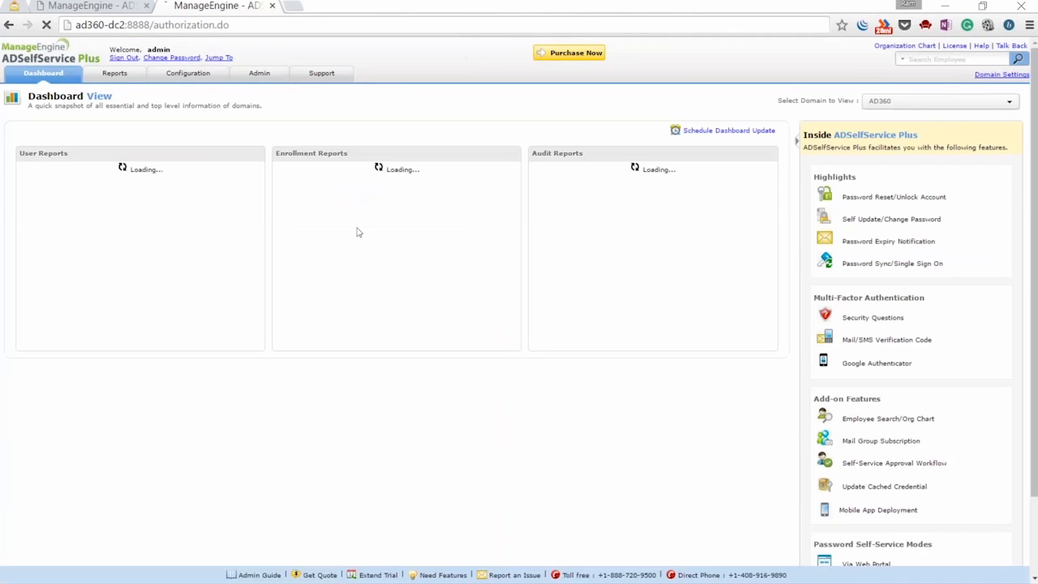
pyautogui.click(118, 77)
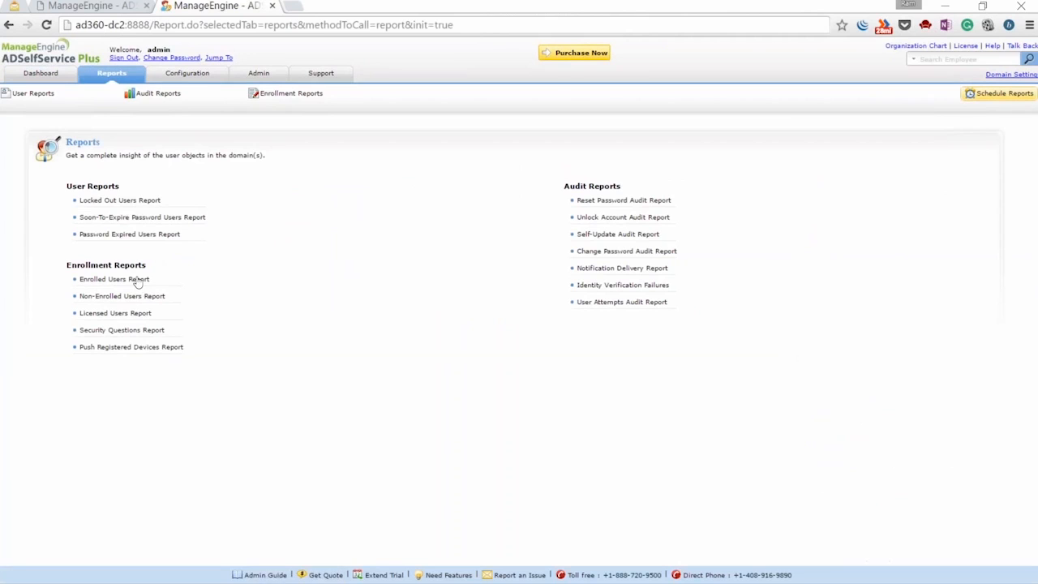
# Open the Enrolled Users Report, highlight the new test user among the 7, then return to the slides
pyautogui.click(138, 279)
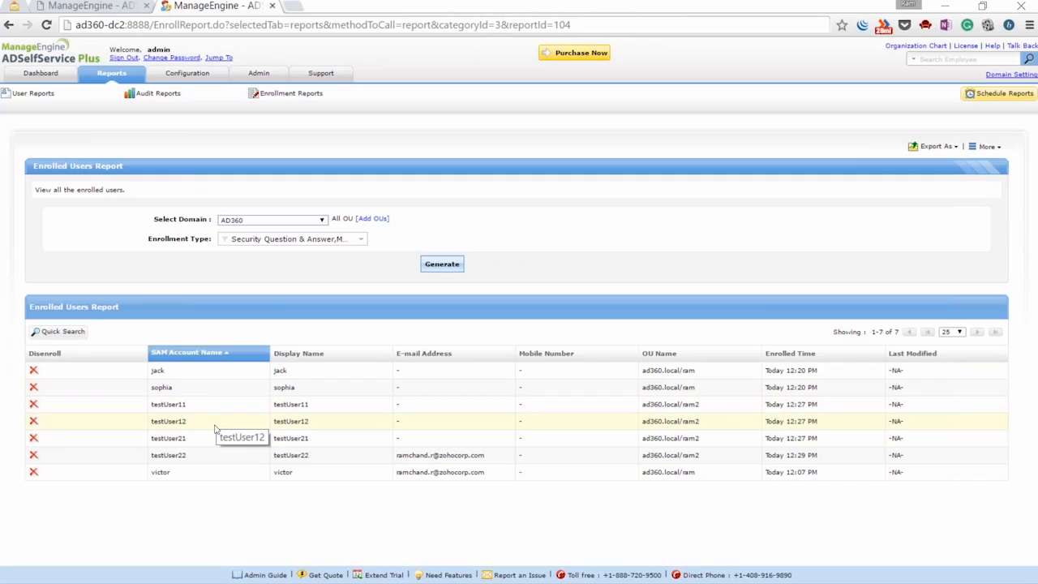
pyautogui.click(221, 459)
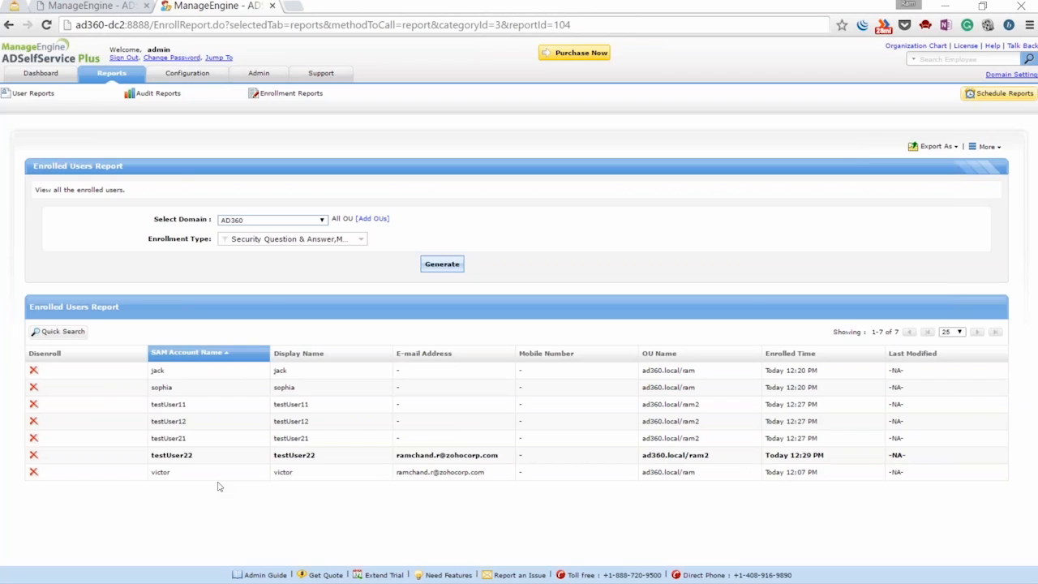
pyautogui.hotkey('alt', 'Tab')
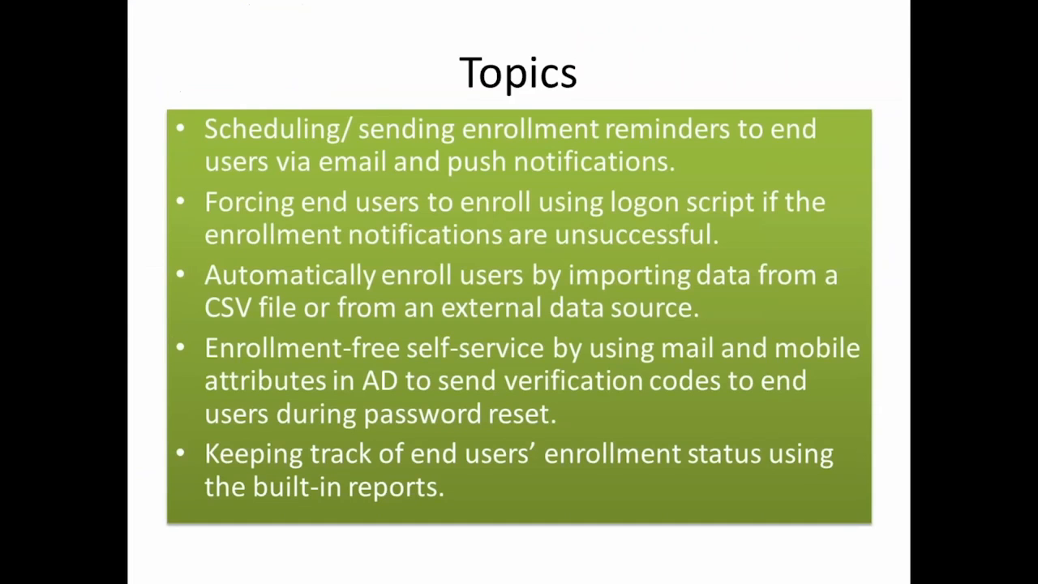